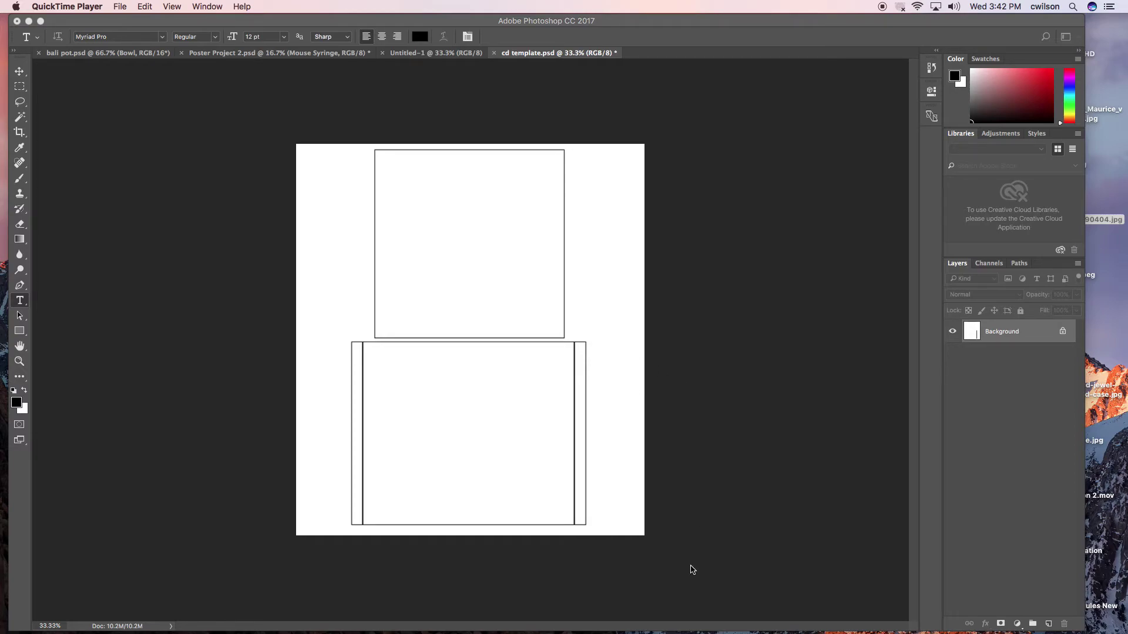
Switch to Firefox, view the back cover of The Cult's Dreamtime album in the image results, and minimize the browser window
mouse_move(661, 611)
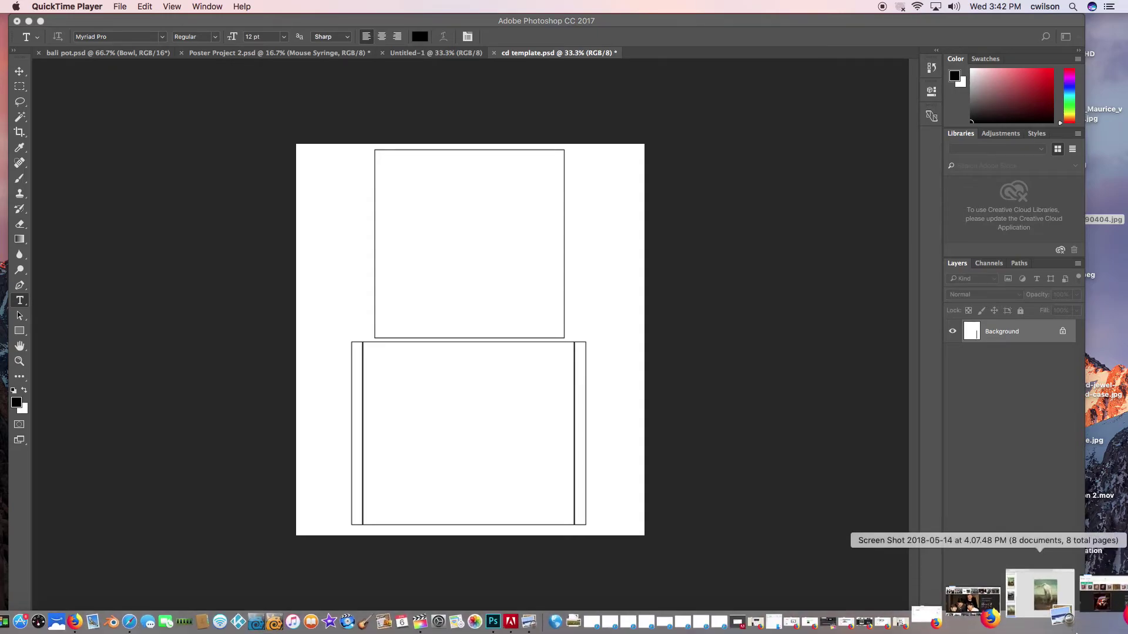
left_click(1087, 608)
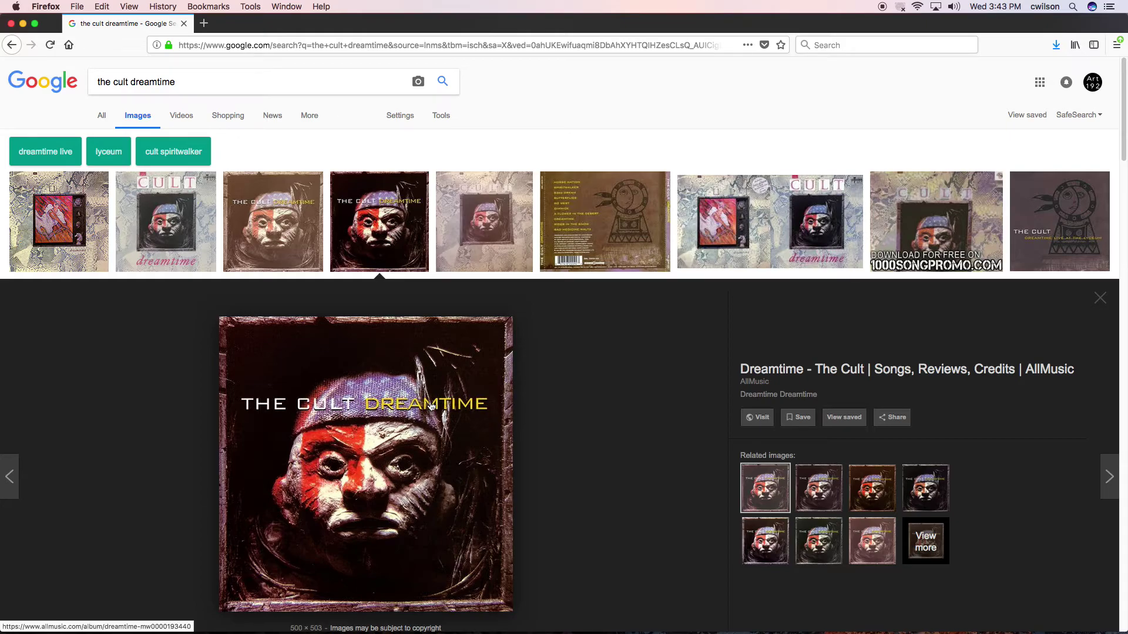
left_click(589, 223)
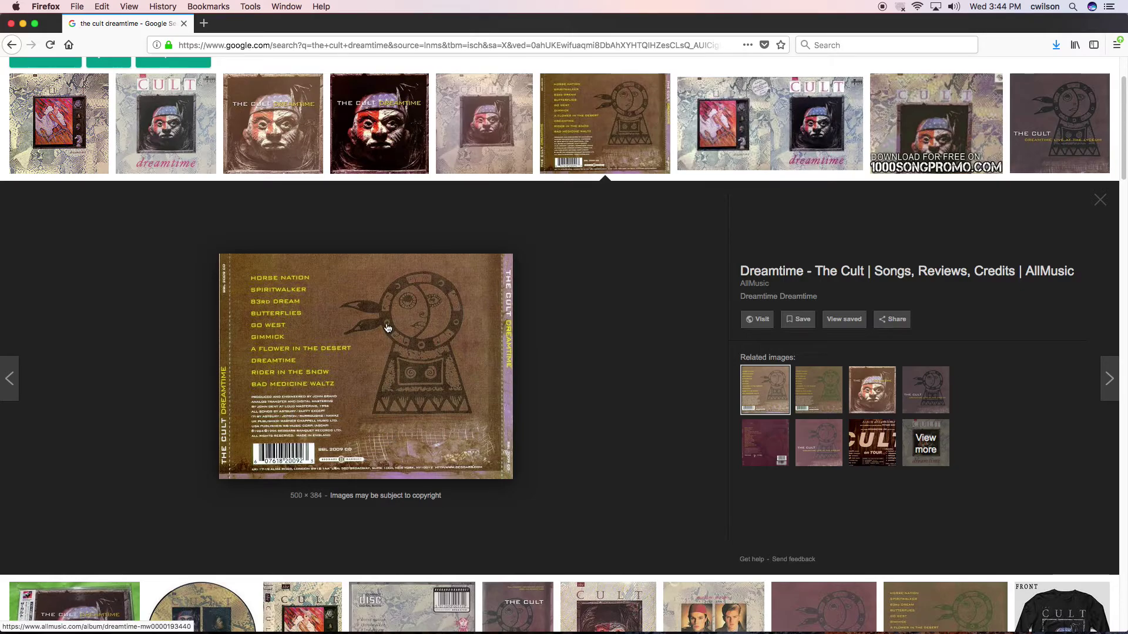
left_click(23, 24)
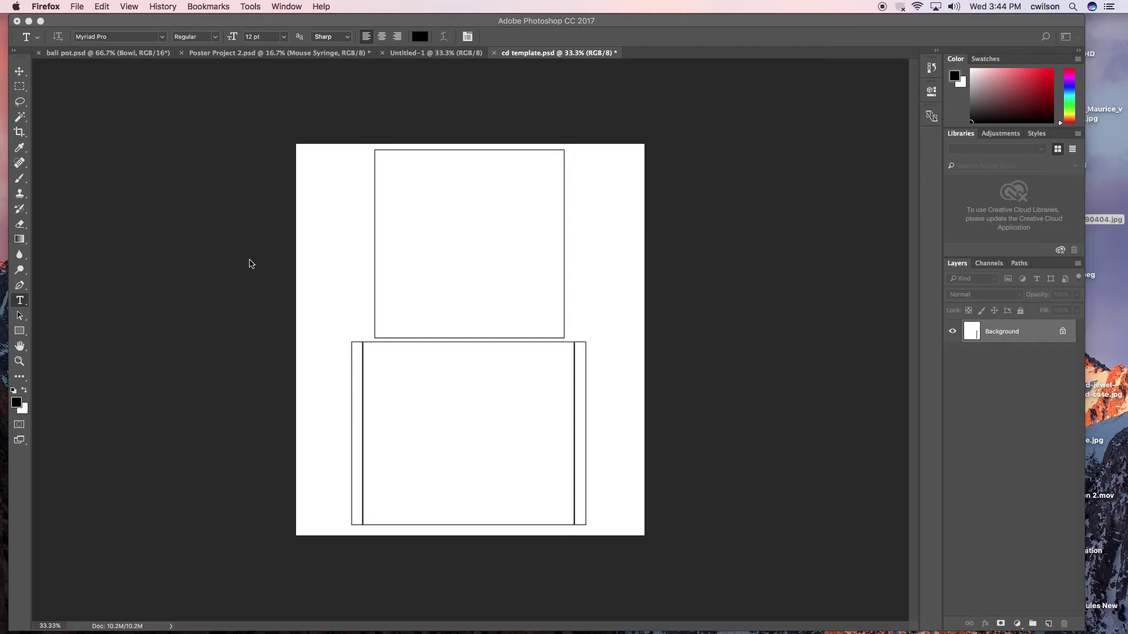
Switch back to Firefox and open a new browser window on the Google home page
key("super+Tab")
key("super+shift+Tab")
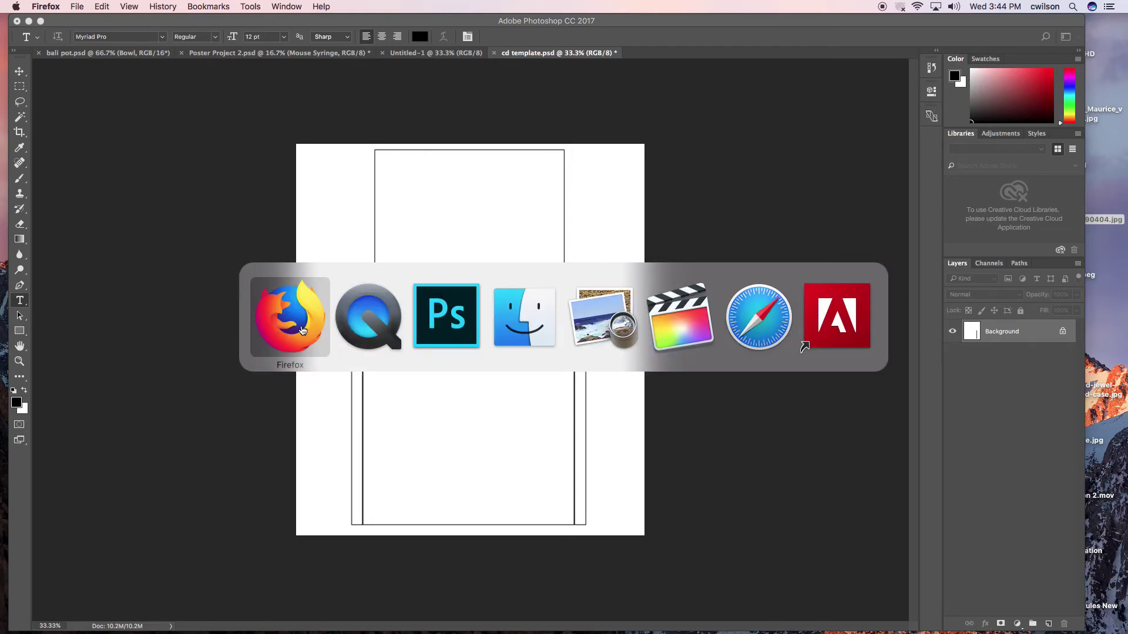
left_click(77, 6)
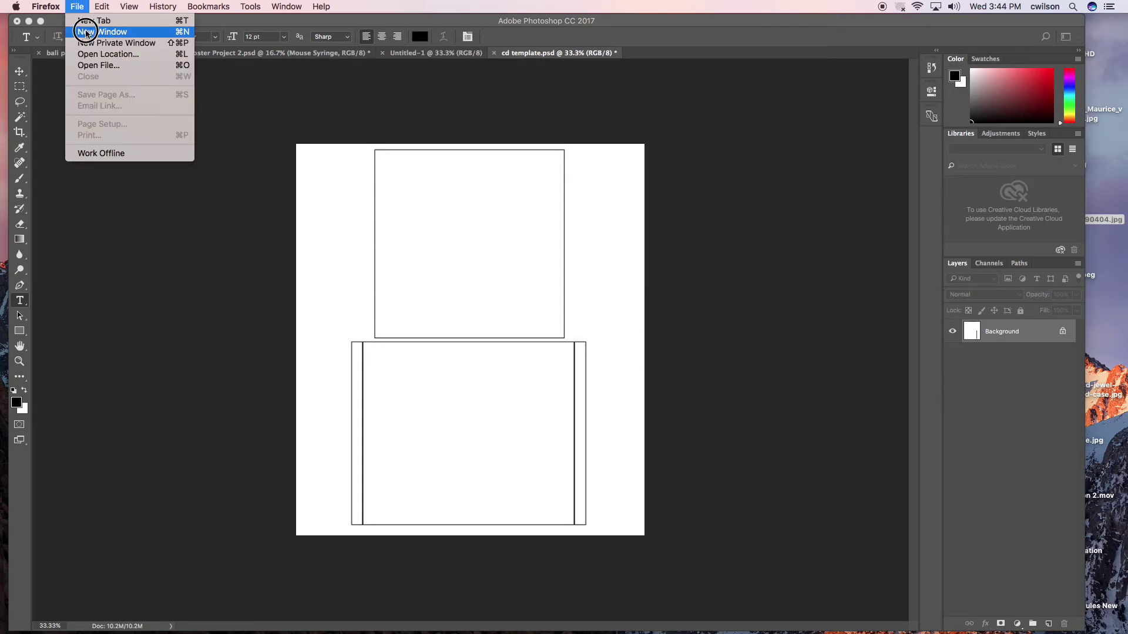
left_click(85, 33)
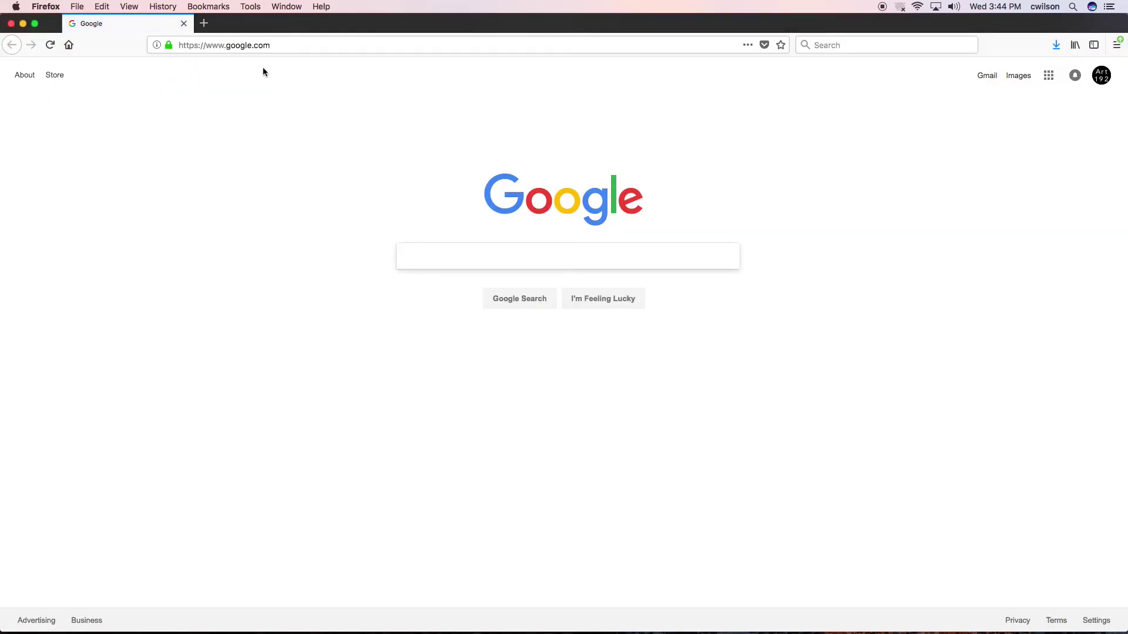
left_click(443, 257)
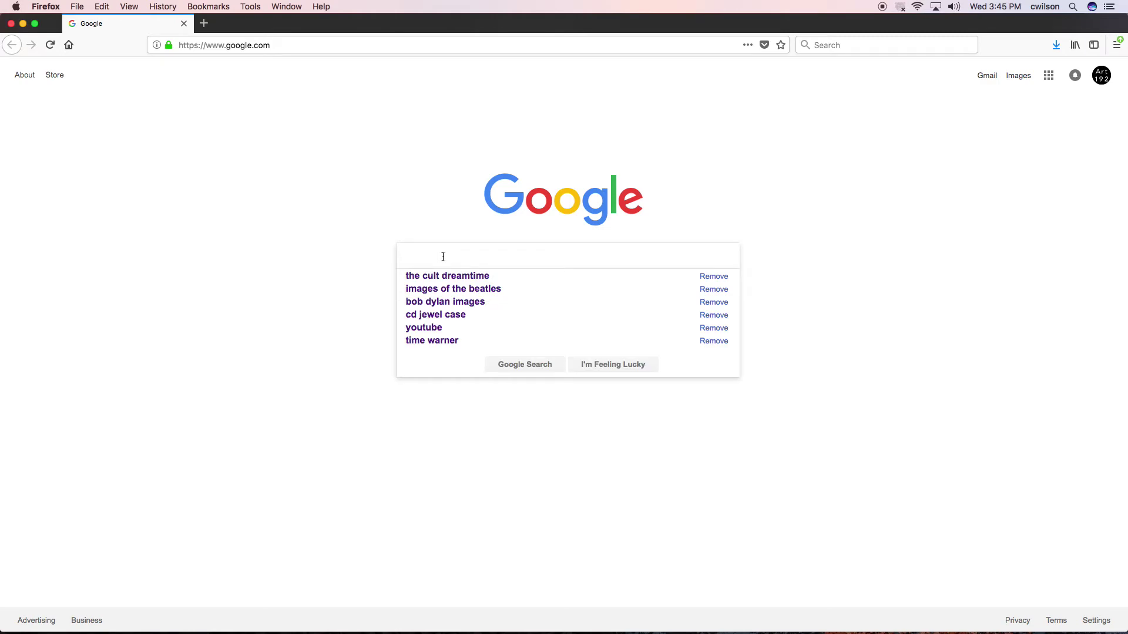
left_click(372, 172)
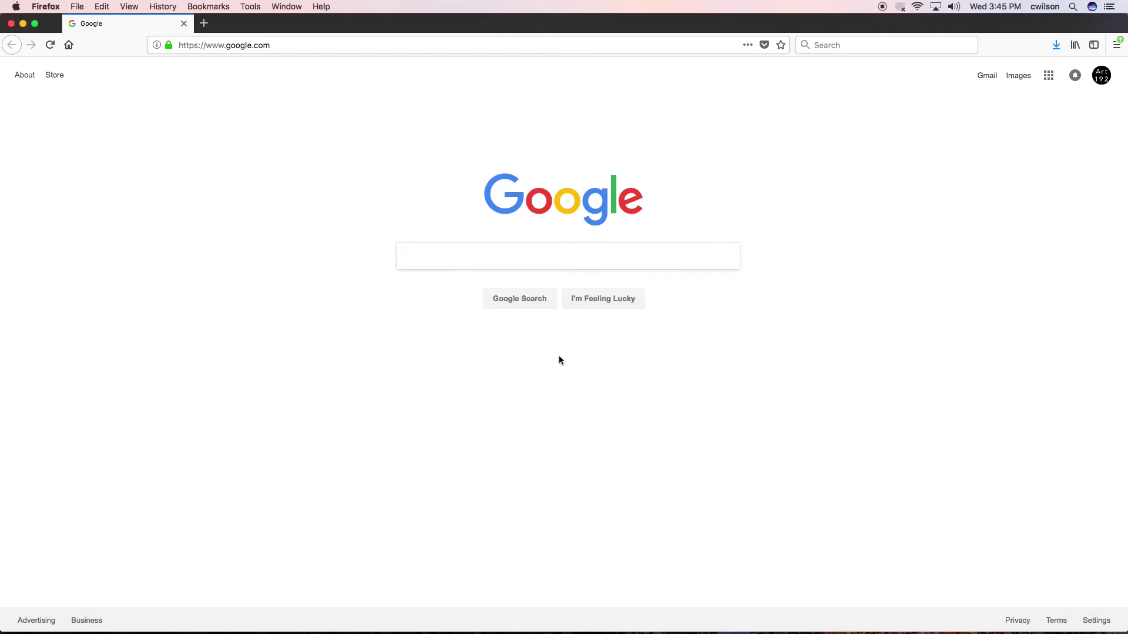
Search Google for "flower images" and show the image results
left_click(483, 268)
type("fl")
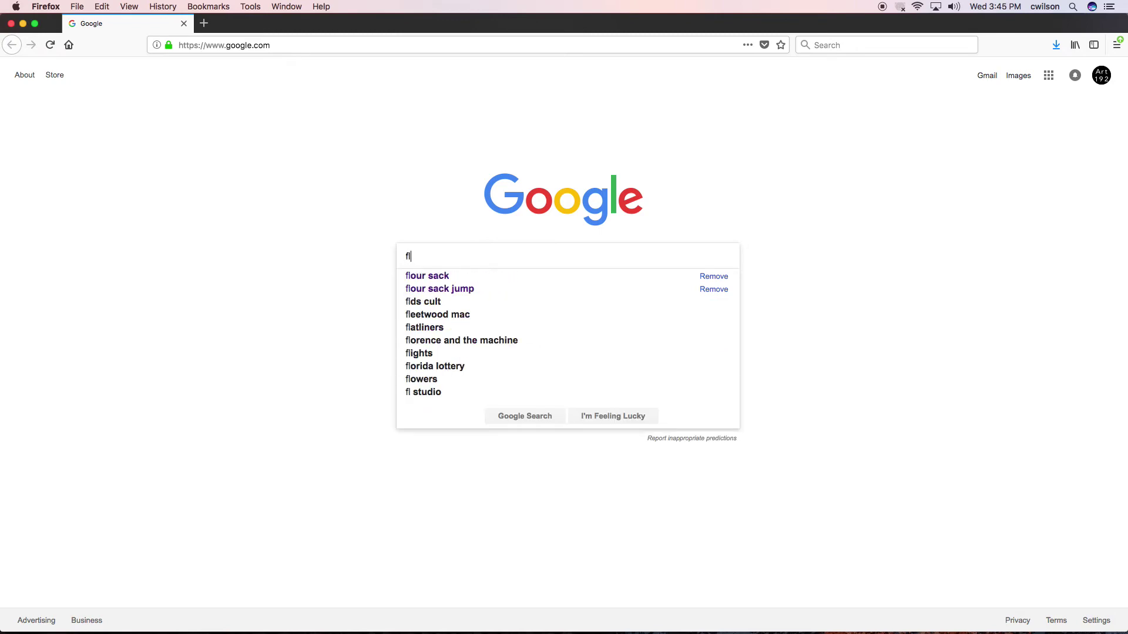
type("ower images")
key("Return")
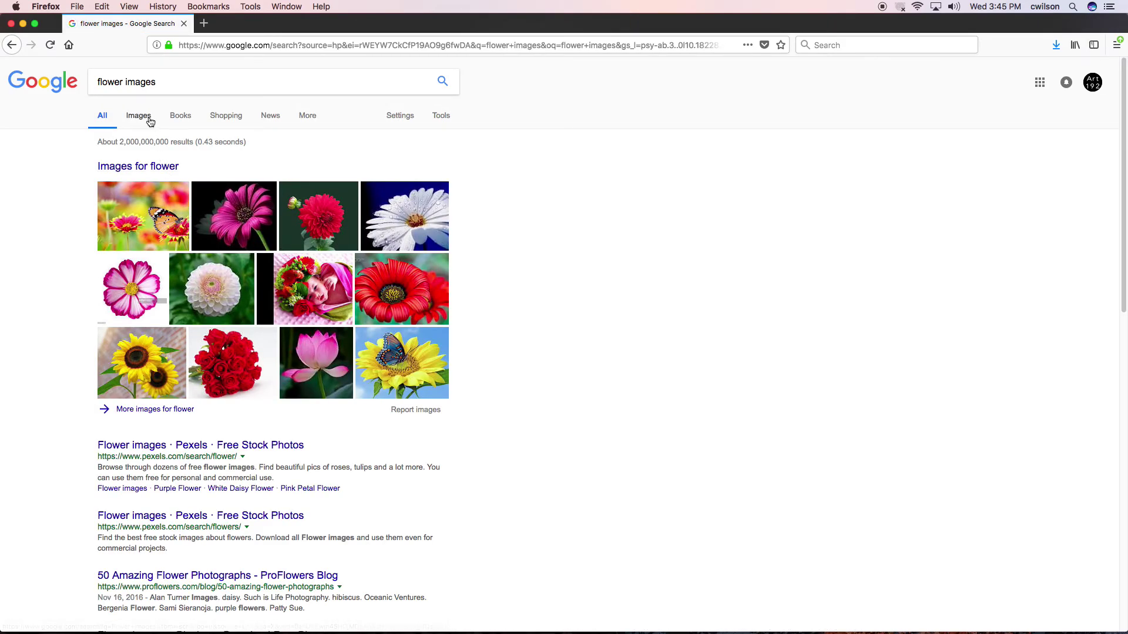
left_click(149, 120)
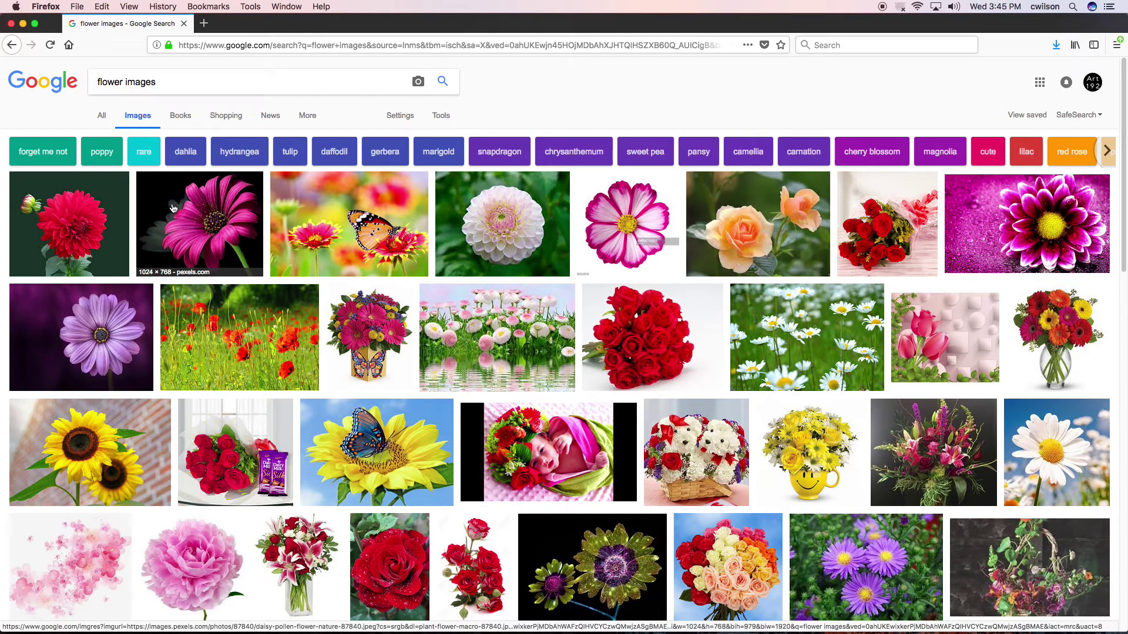
Show the search tools and filter the image results by the size Large
left_click(441, 117)
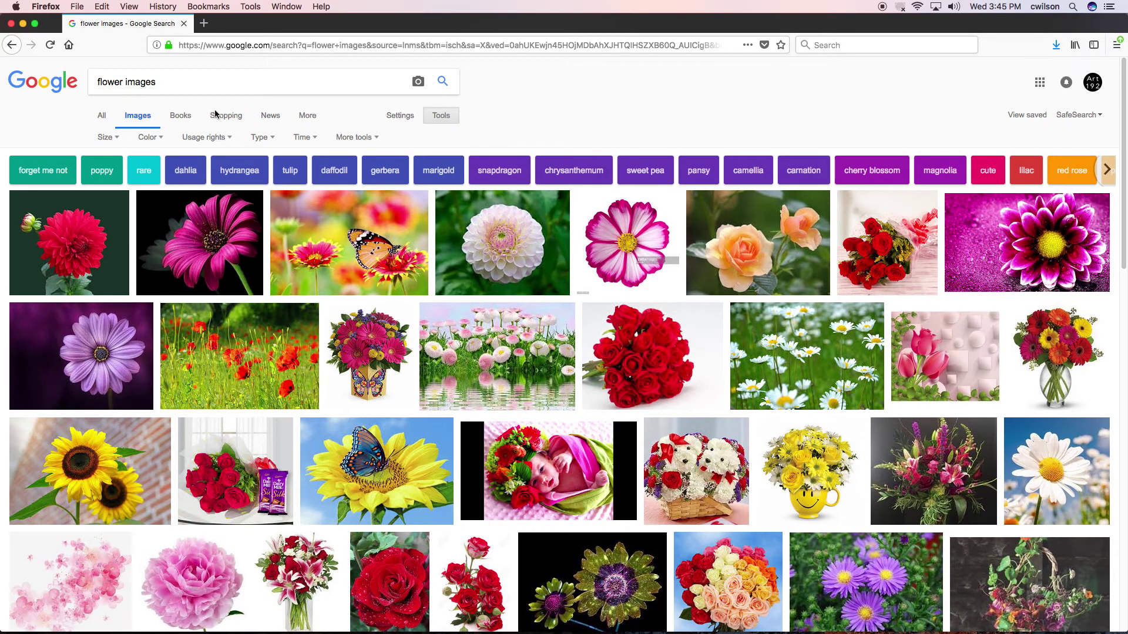
left_click(116, 138)
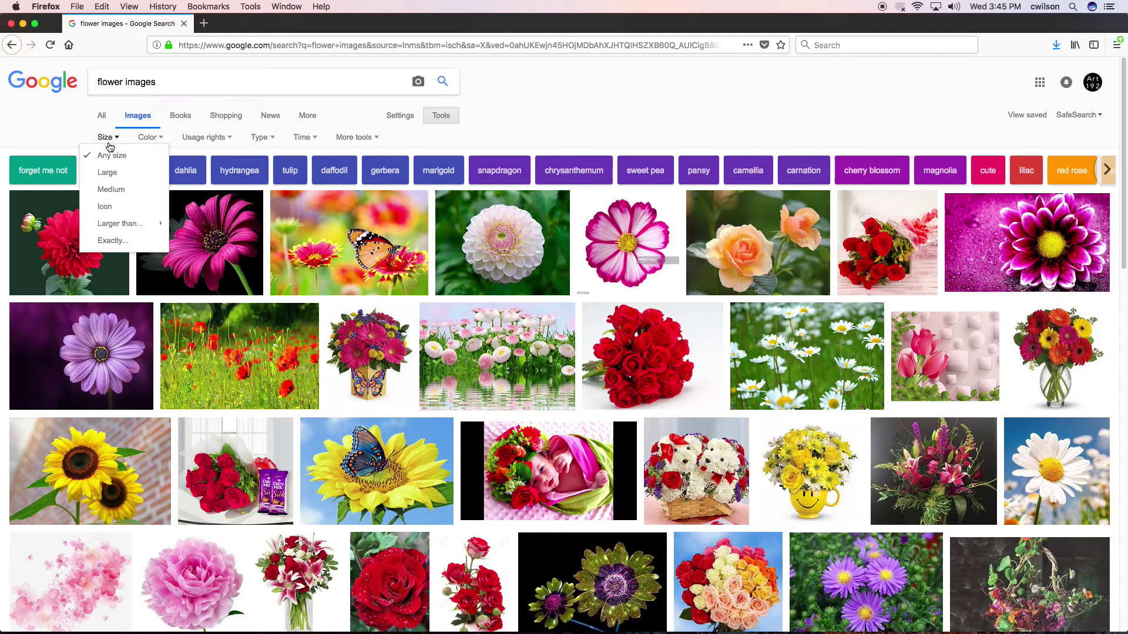
left_click(108, 174)
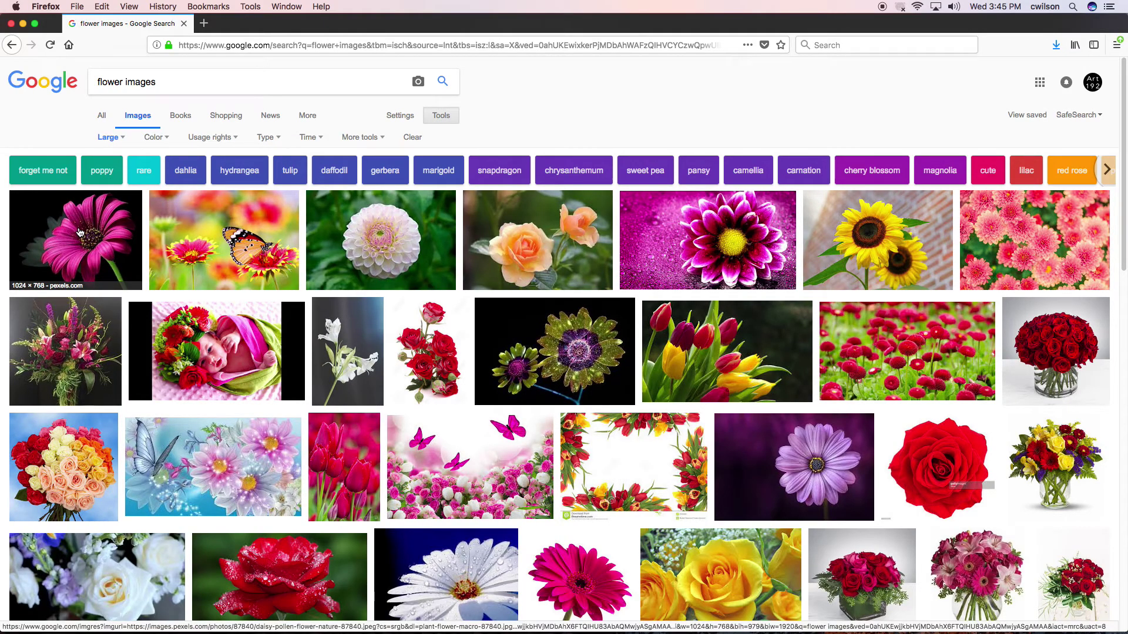
Browse the large flower image results and compare the pixel dimensions of the pictures
scroll(127, 292, "down", 3)
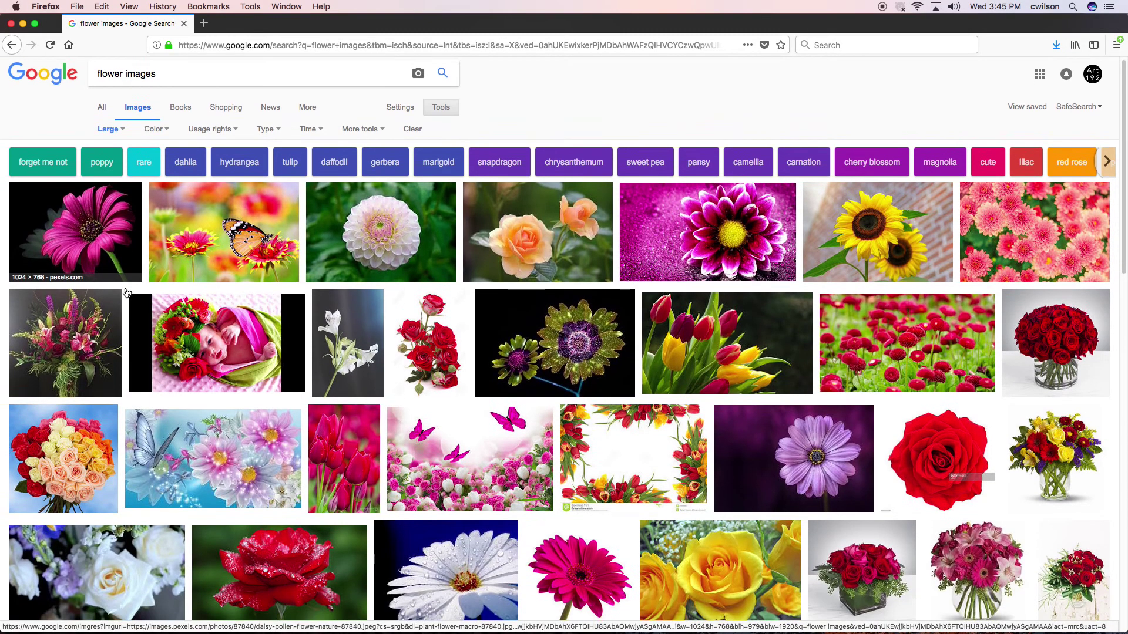
scroll(127, 292, "down", 4)
scroll(127, 292, "up", 5)
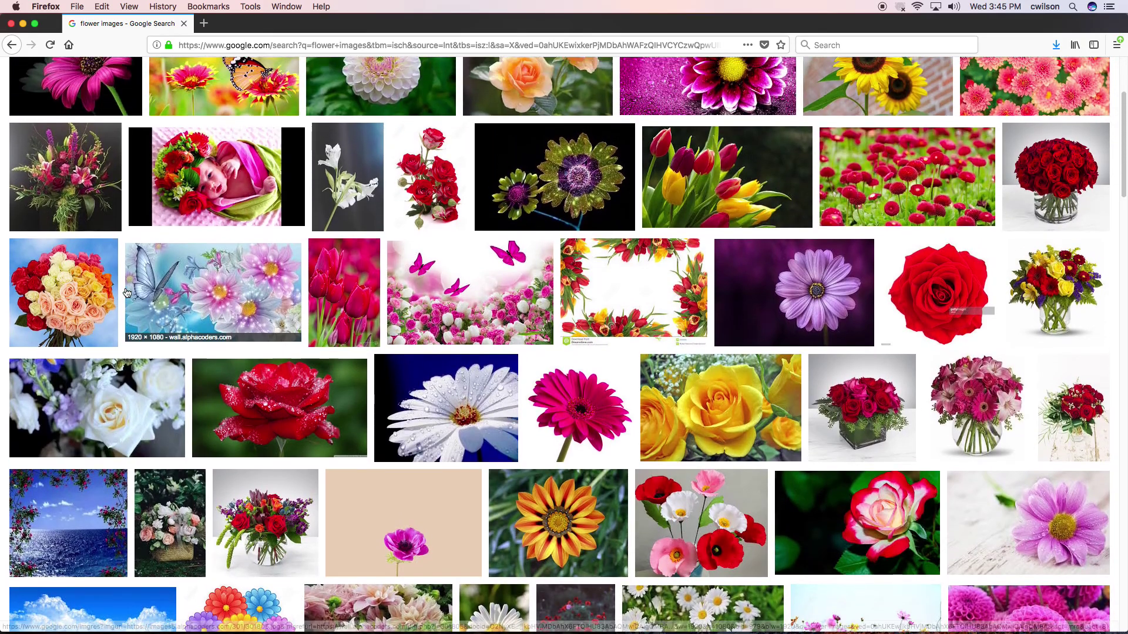
scroll(127, 291, "up", 3)
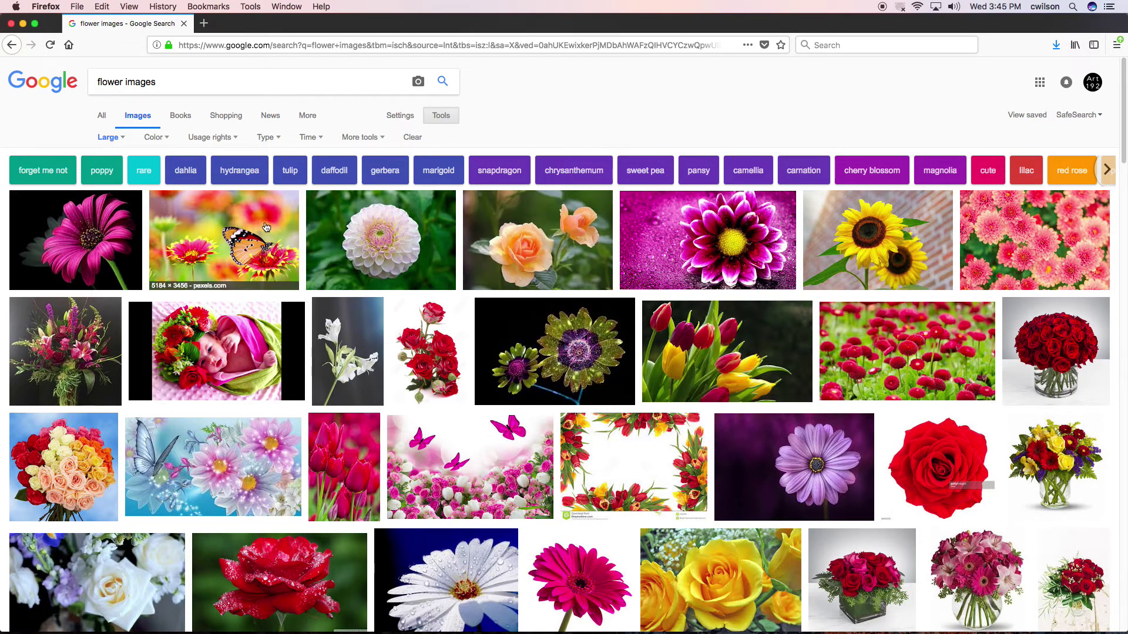
scroll(224, 316, "down", 6)
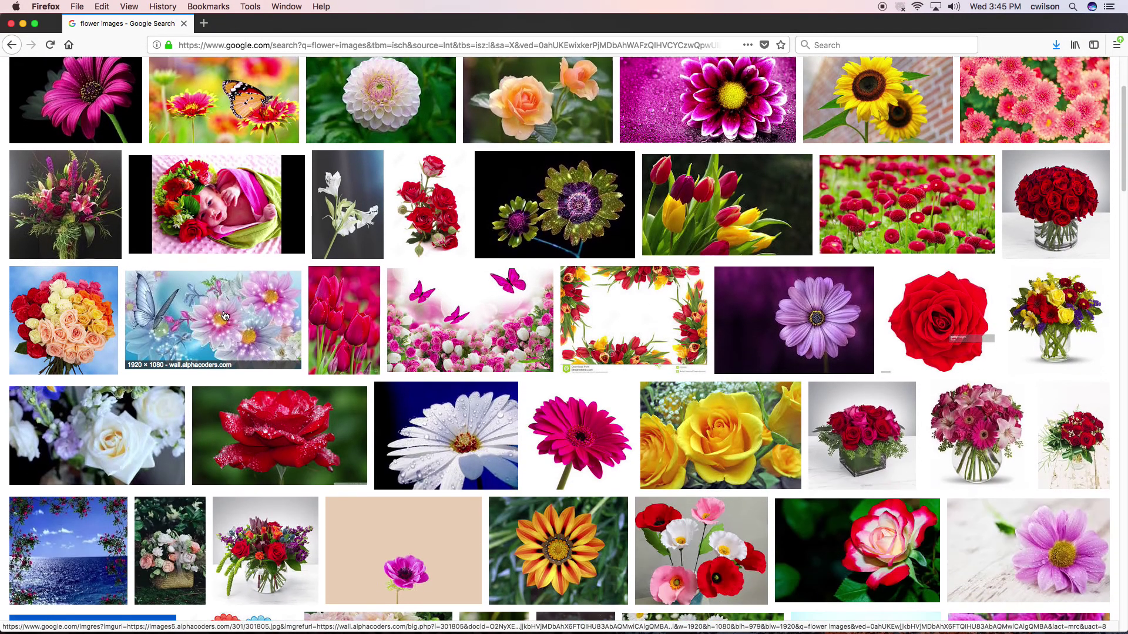
scroll(223, 315, "up", 3)
scroll(223, 316, "down", 7)
scroll(386, 263, "down", 4)
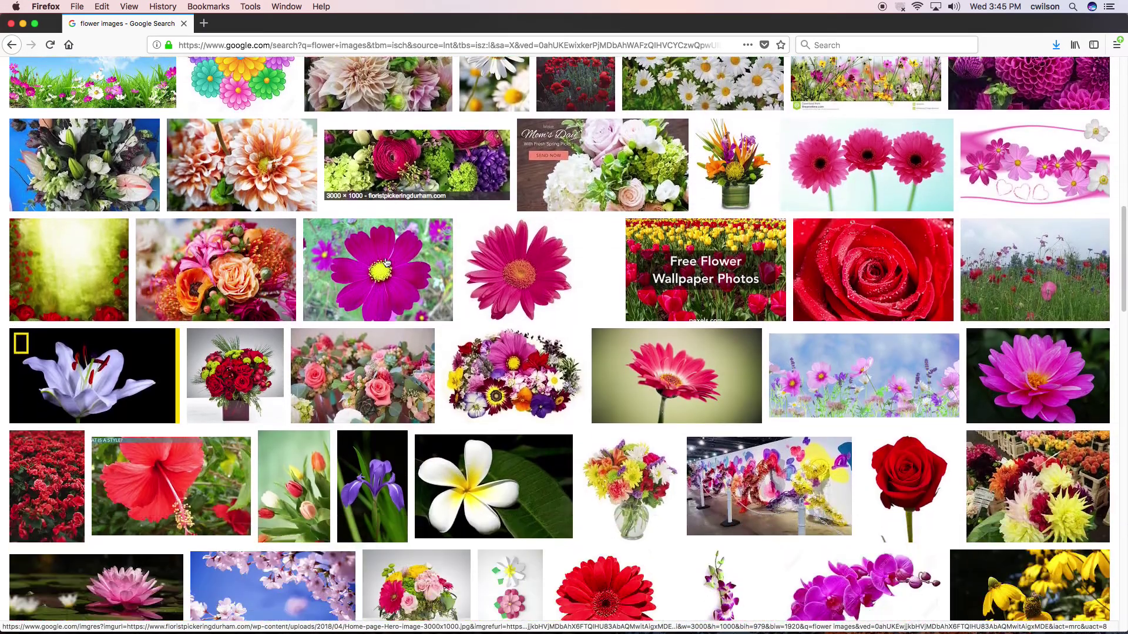
scroll(377, 275, "down", 1)
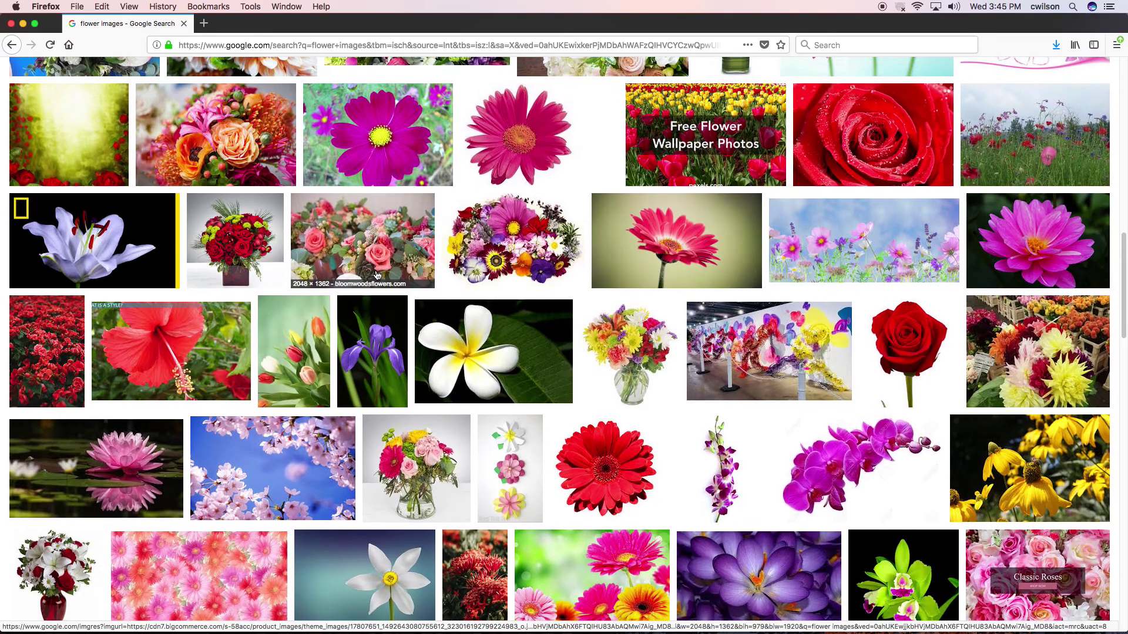
scroll(377, 275, "down", 1)
scroll(377, 276, "up", 10)
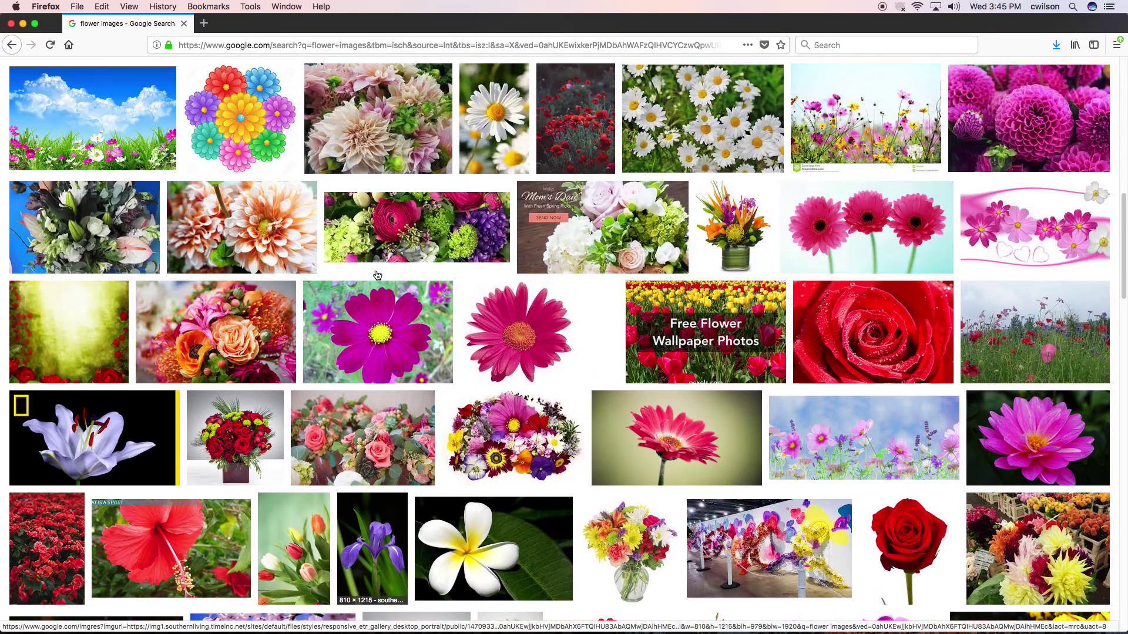
scroll(377, 276, "up", 5)
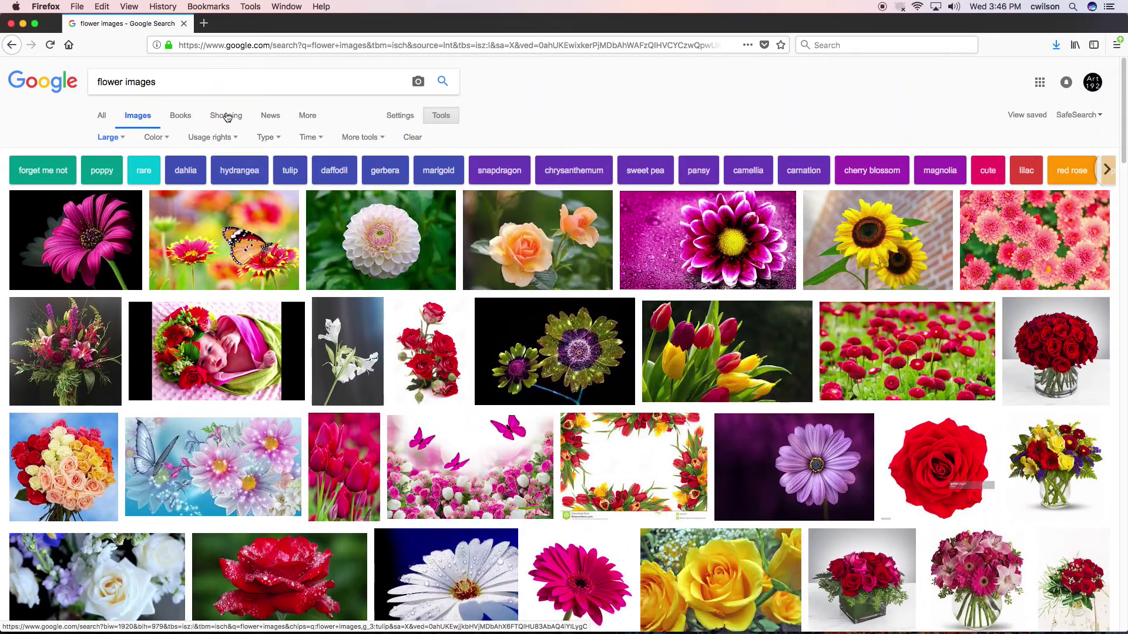
Shorten the image search query to "flower", rerun the search and open the size filter options
left_click_drag(123, 82, 192, 86)
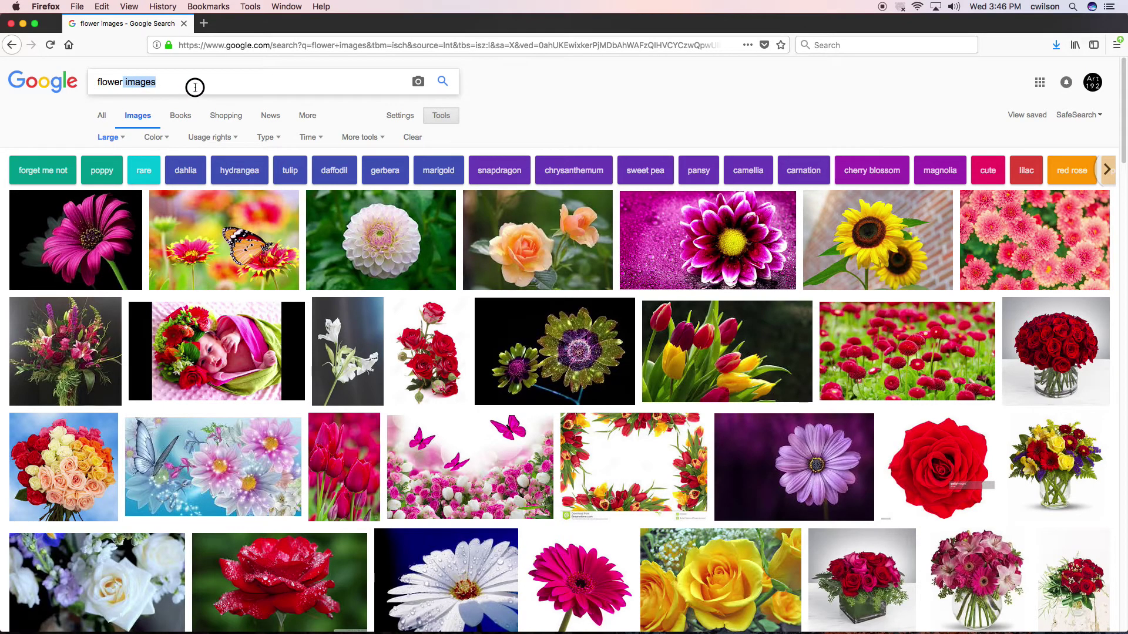
key("BackSpace")
key("Return")
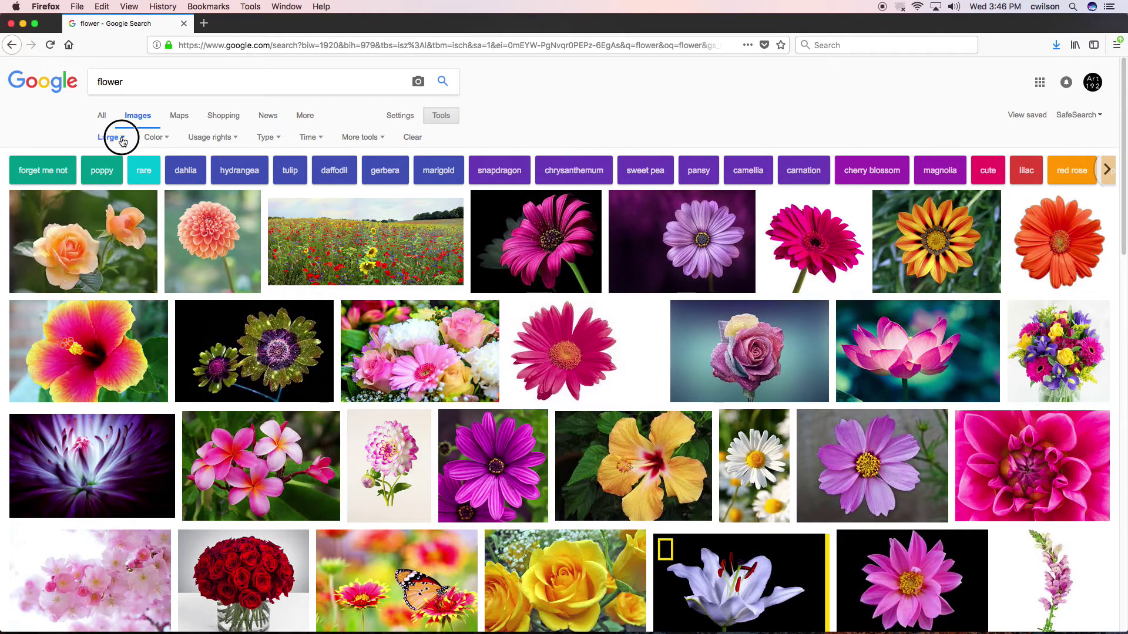
left_click(121, 138)
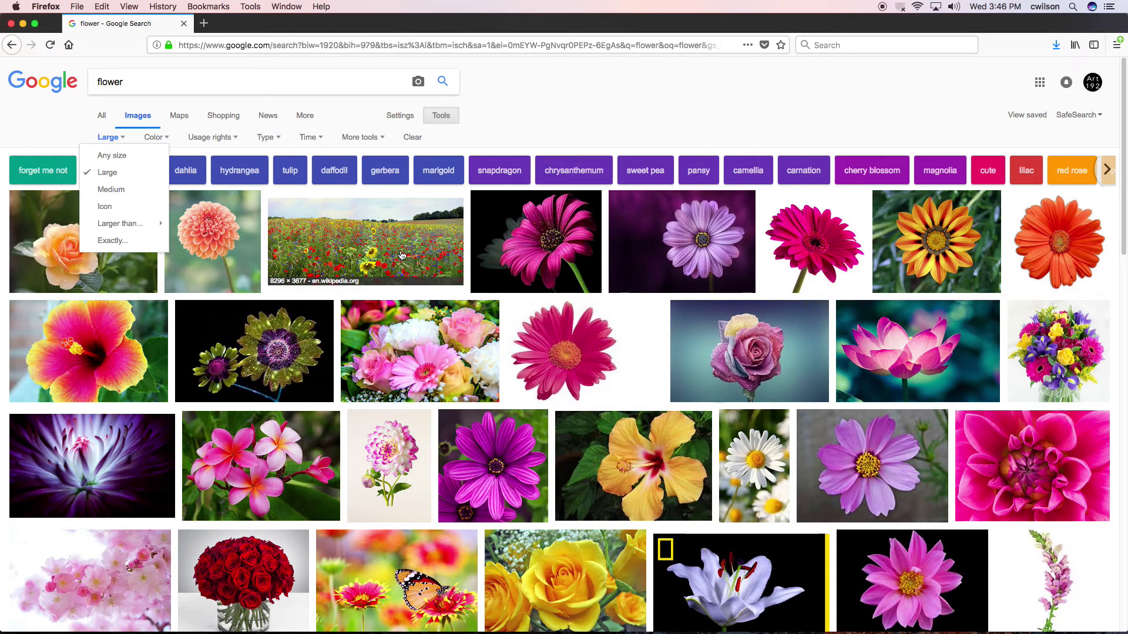
Save the preview image of the Wikipedia flower field to the Desktop as index, replacing the existing file
left_click(377, 243)
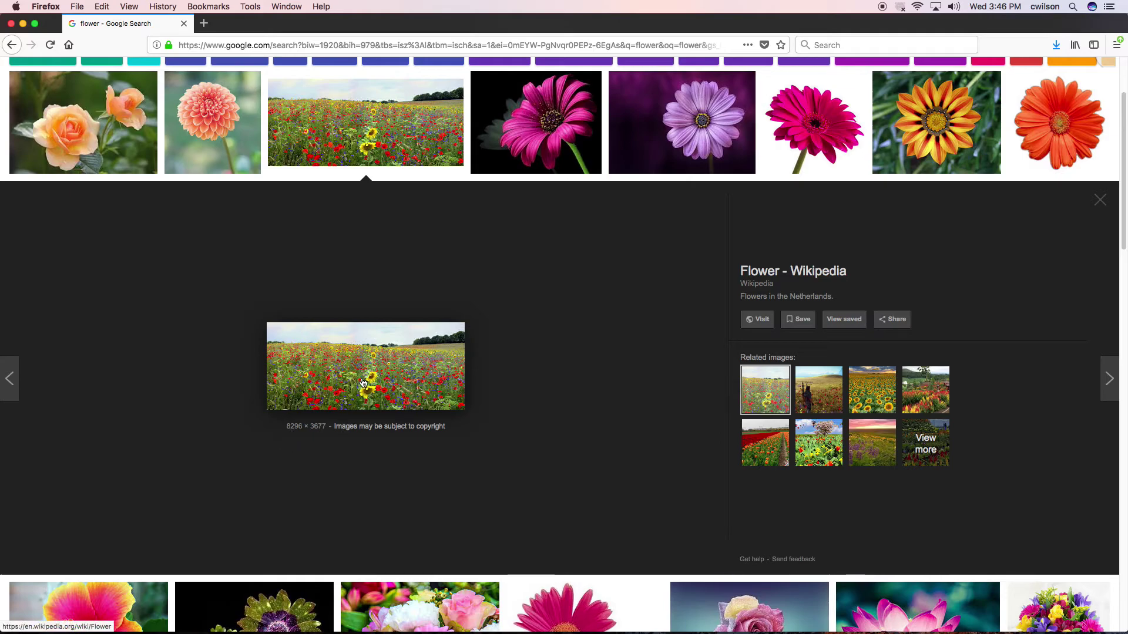
right_click(406, 369)
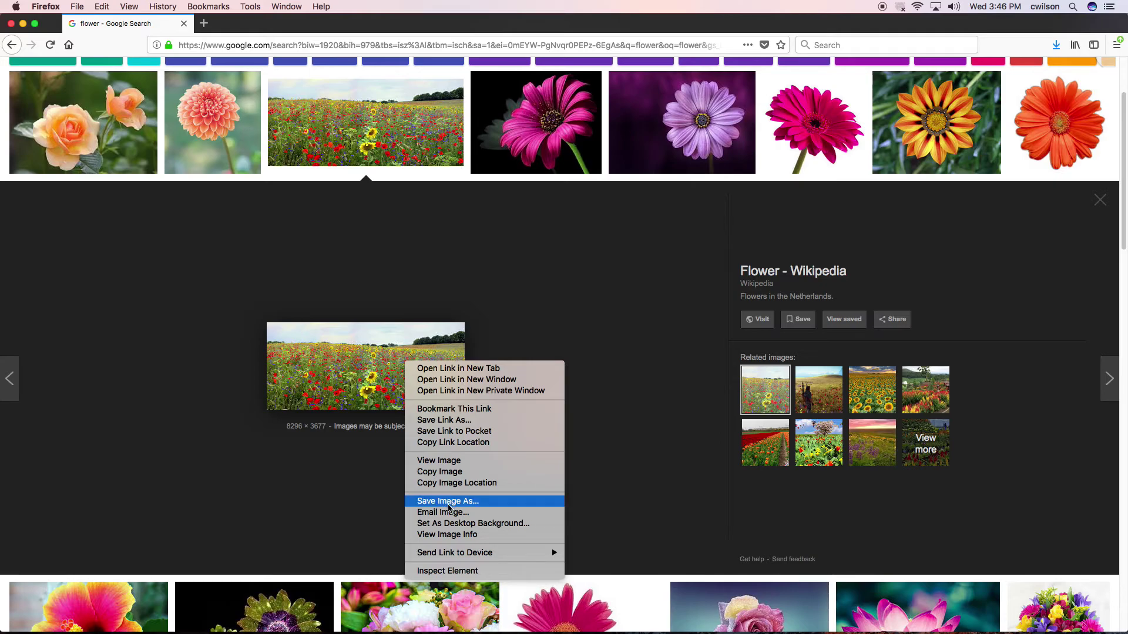
left_click(446, 501)
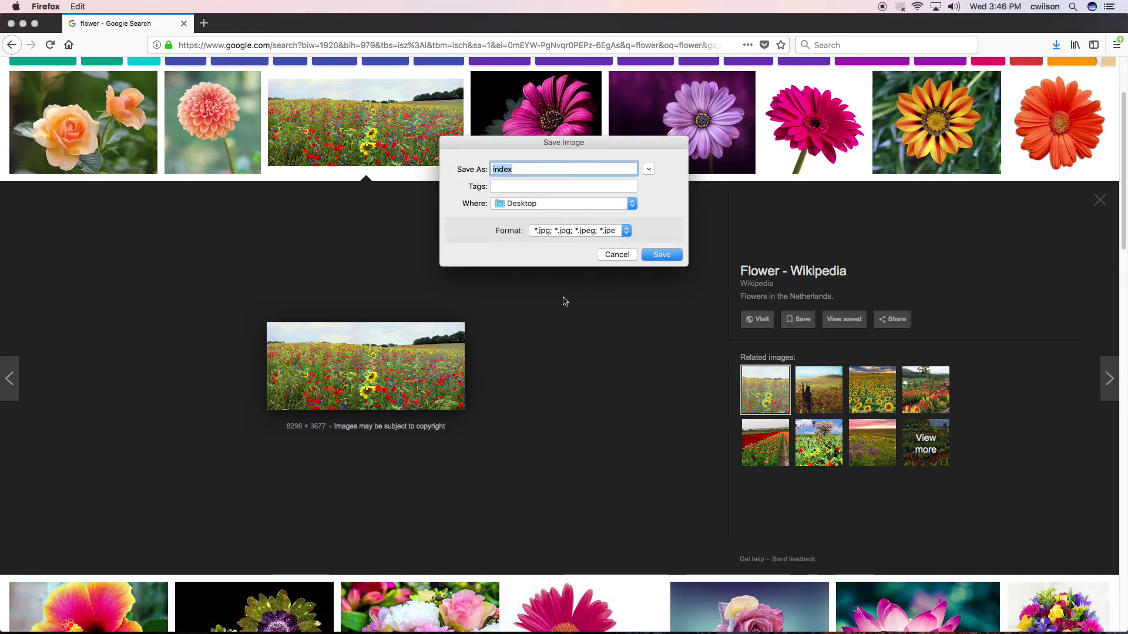
left_click(644, 256)
left_click(648, 219)
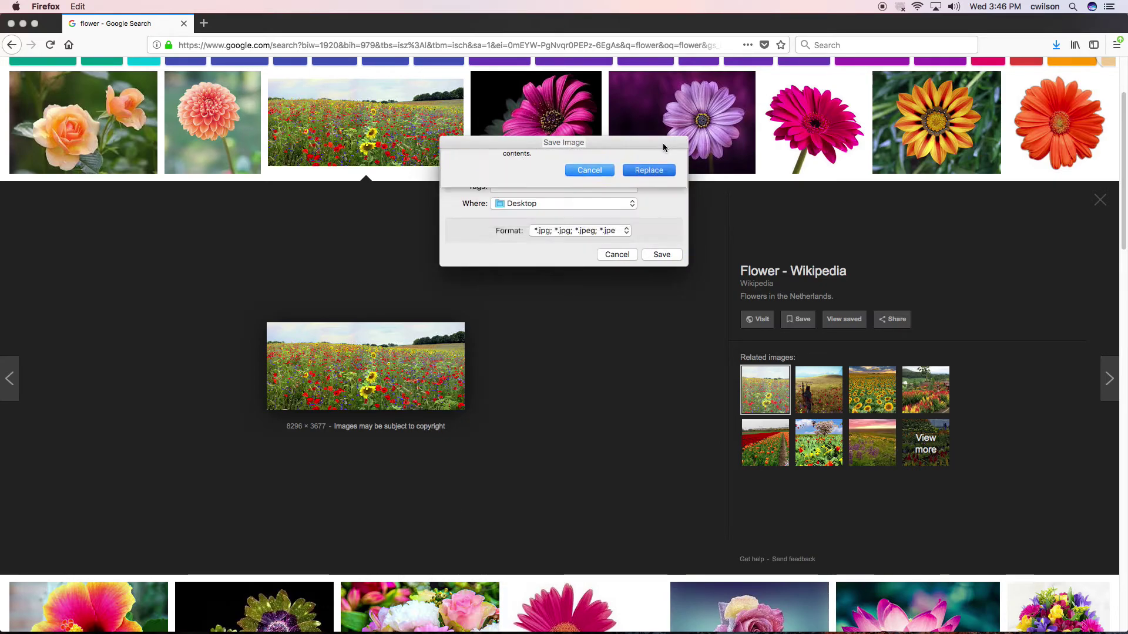
Move the Photoshop window aside to uncover the desktop files and open index.jpg in Preview
left_click_drag(791, 18, 721, 17)
left_click_drag(1050, 22, 991, 24)
double_click(1072, 111)
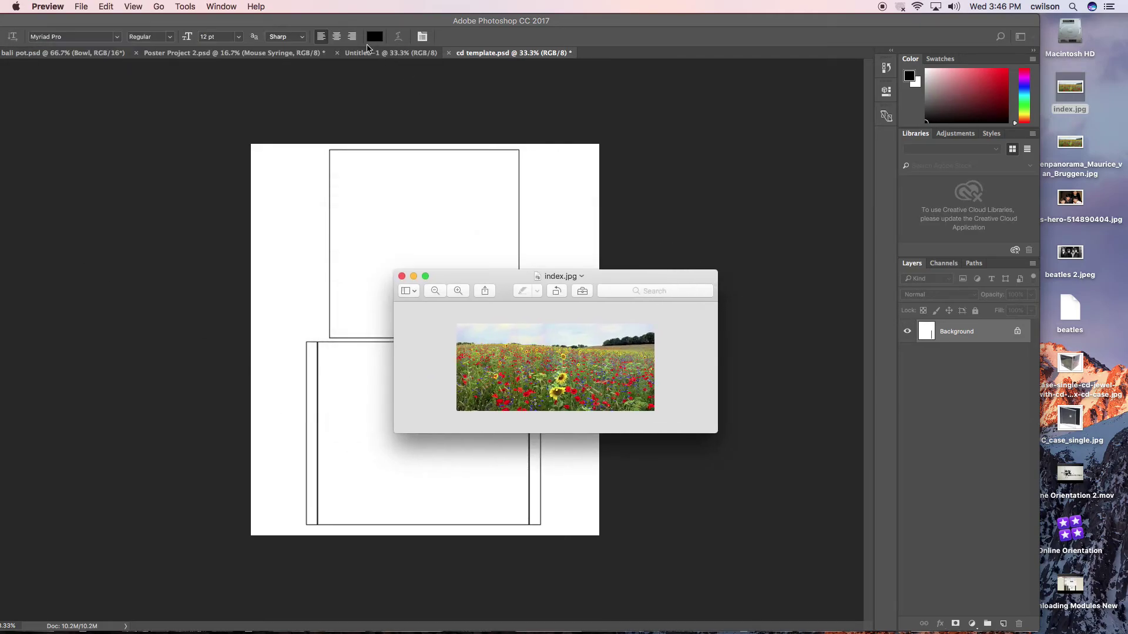
Show the inspector for index.jpg, move it off the picture and examine the image size and DPI
left_click(222, 6)
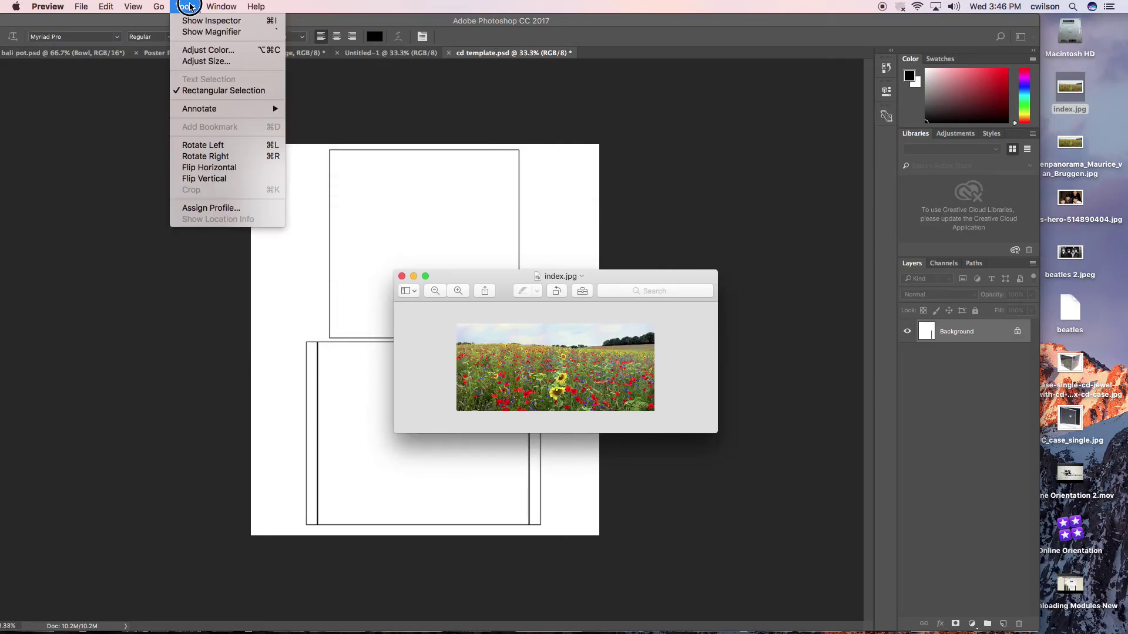
left_click(203, 7)
left_click(184, 7)
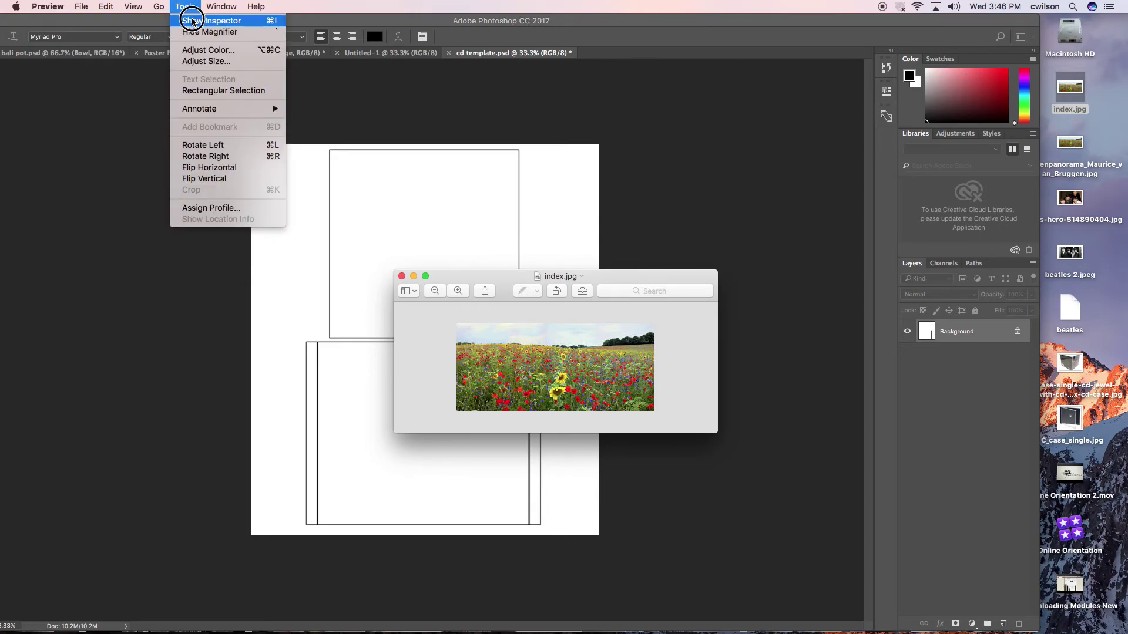
left_click(197, 20)
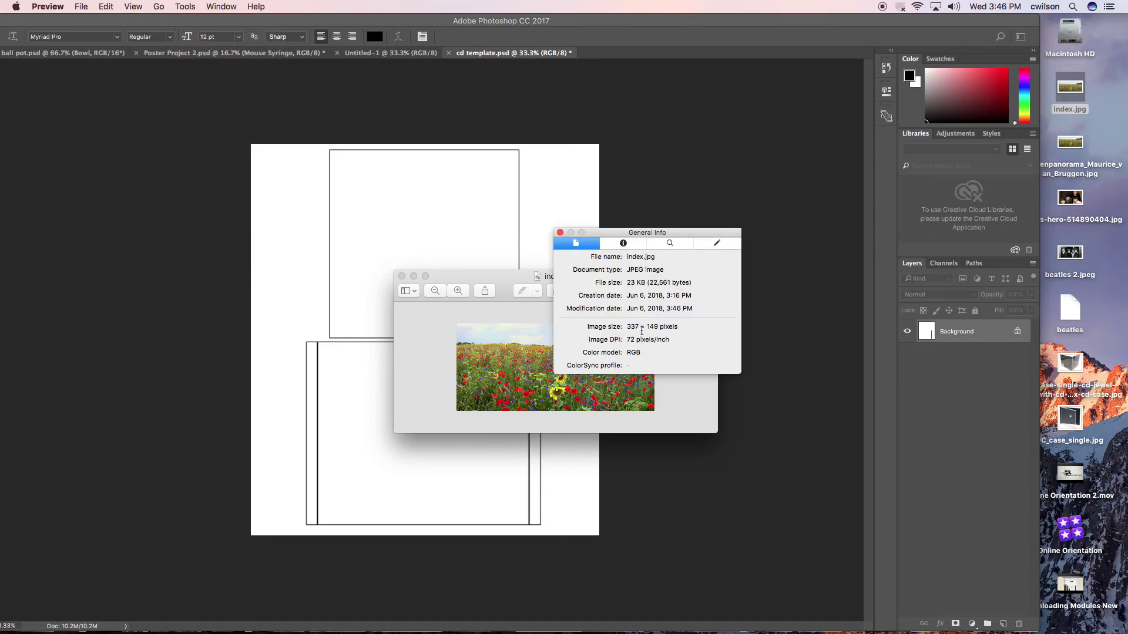
left_click_drag(611, 235, 689, 217)
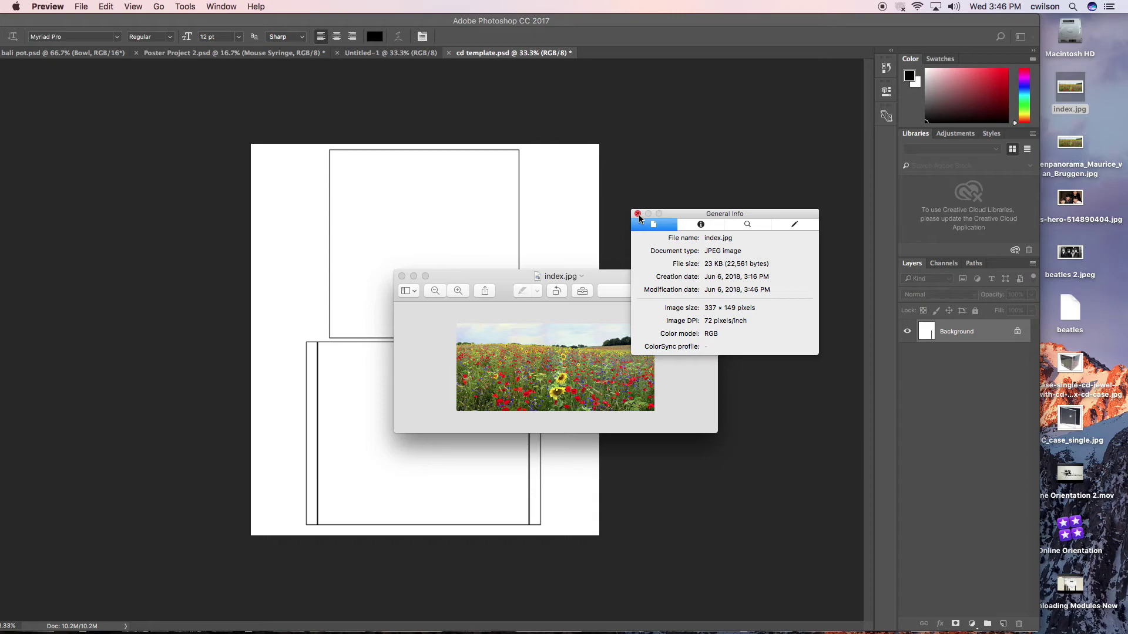
Close the index.jpg inspector, switch to Firefox and open the flower field picture from its Wikipedia article in the enlarged viewer
left_click(638, 214)
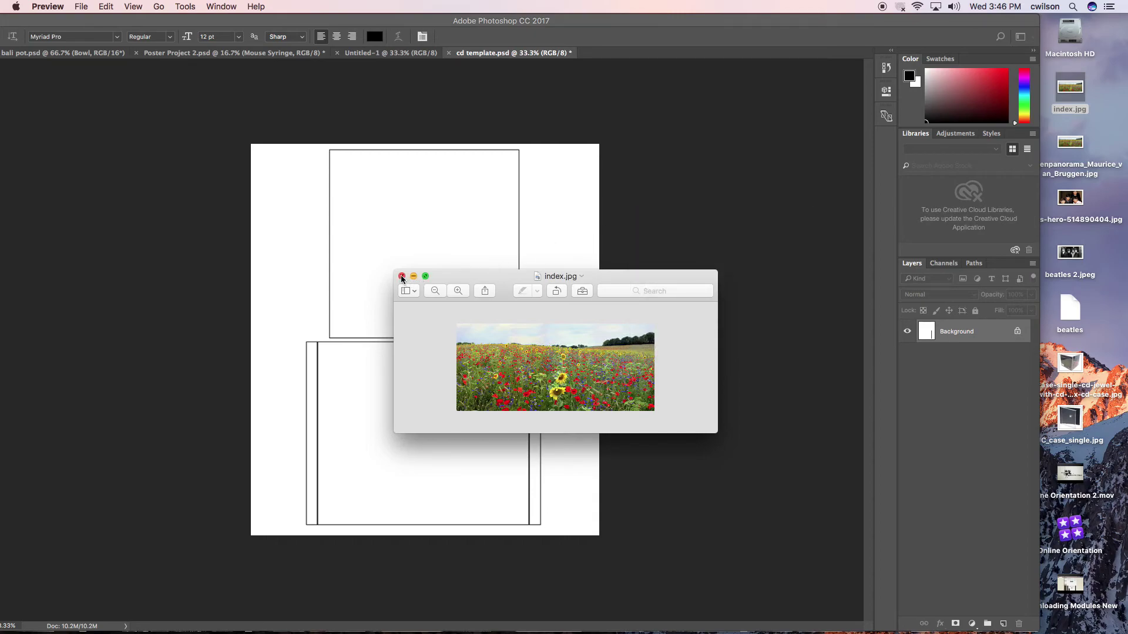
key("super+Tab")
key("super+Tab")
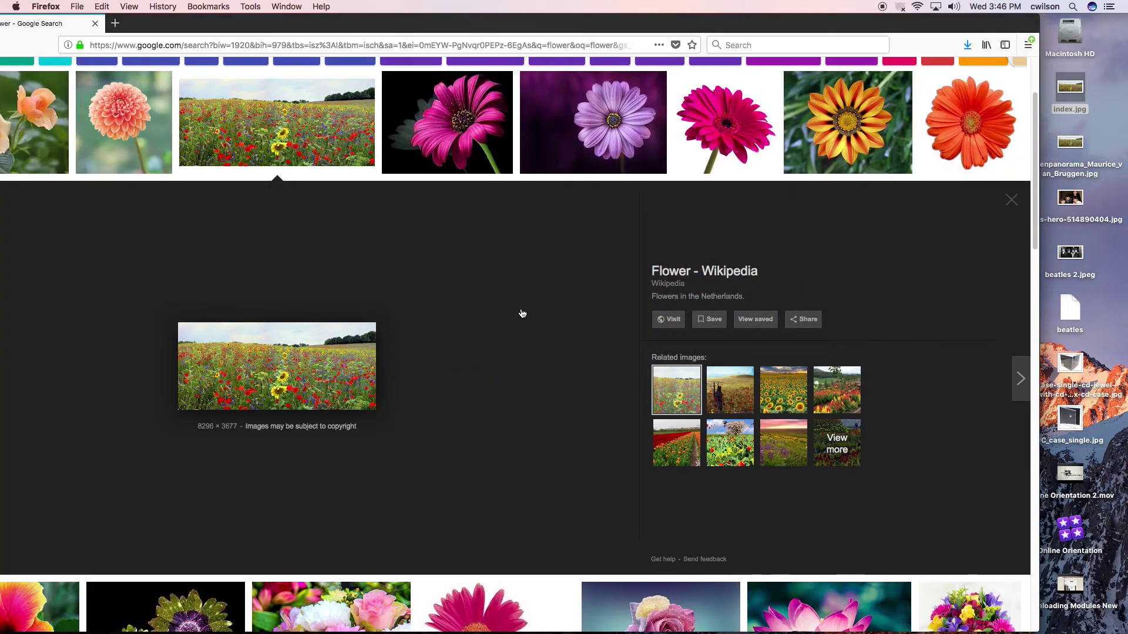
left_click(318, 379)
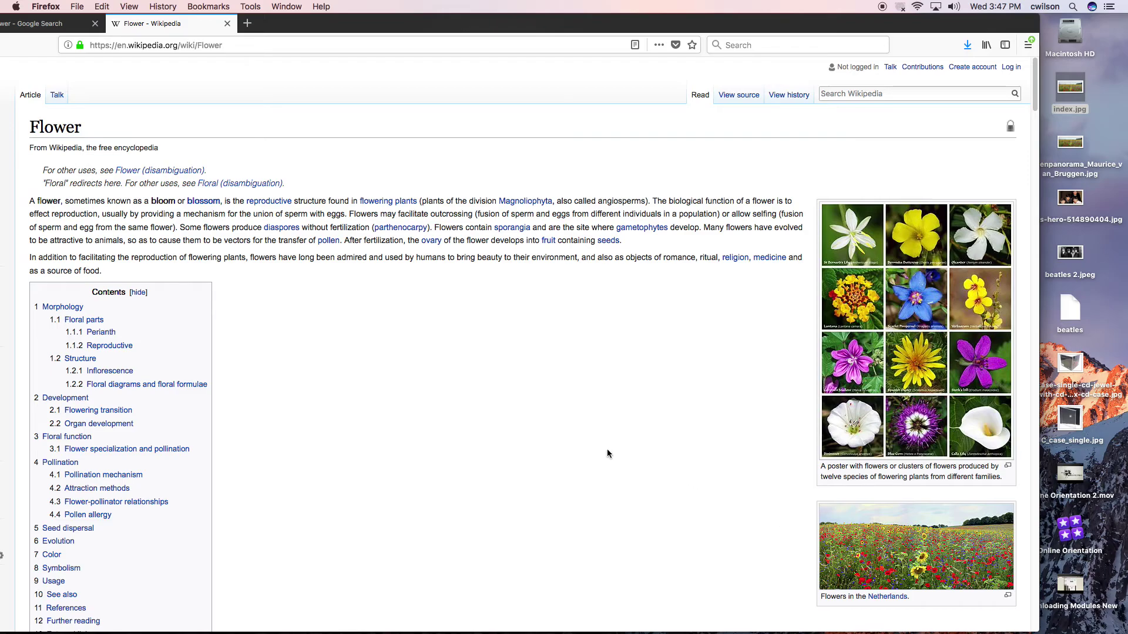
left_click(833, 529)
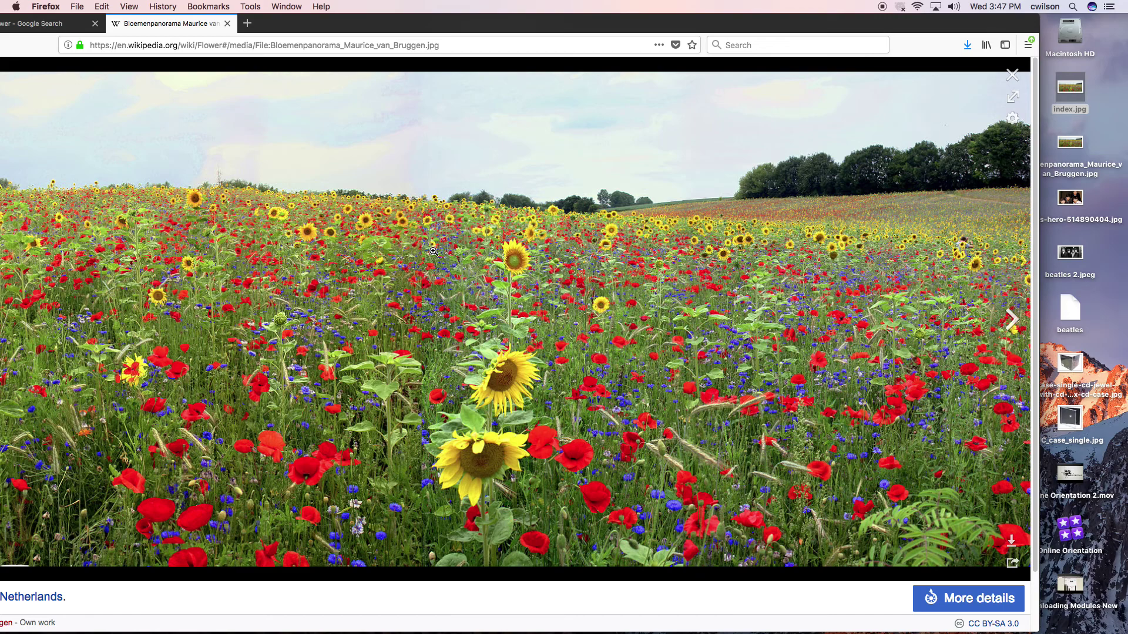
Save the enlarged flower field image to the Desktop under its suggested Bloemenpanorama file name, replacing the existing file
right_click(499, 227)
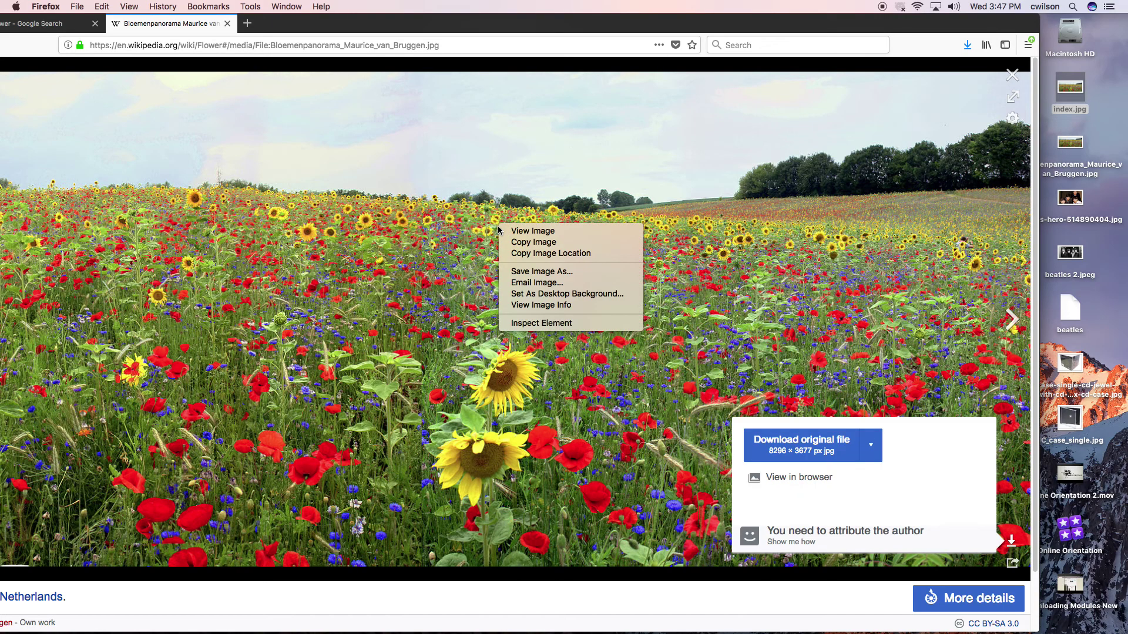
left_click(529, 270)
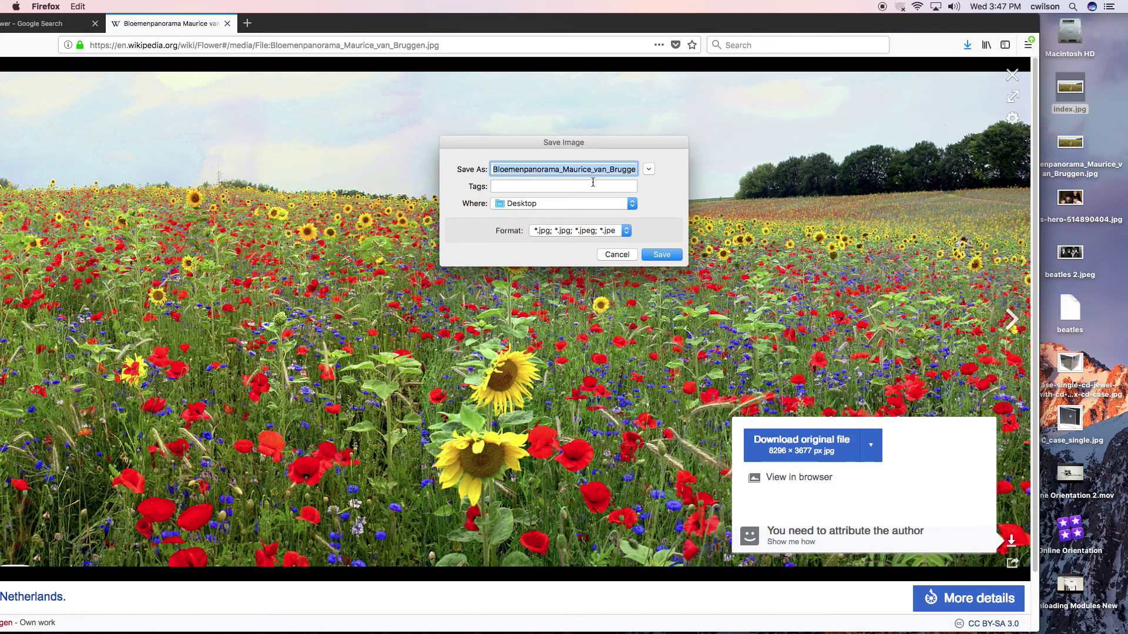
left_click(661, 254)
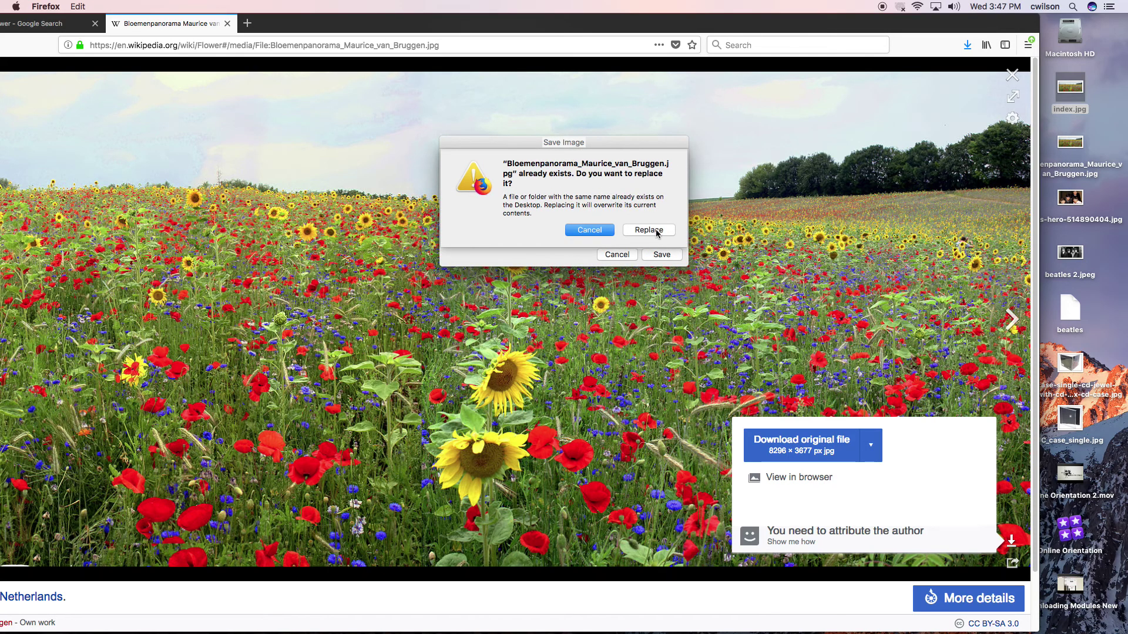
left_click(652, 231)
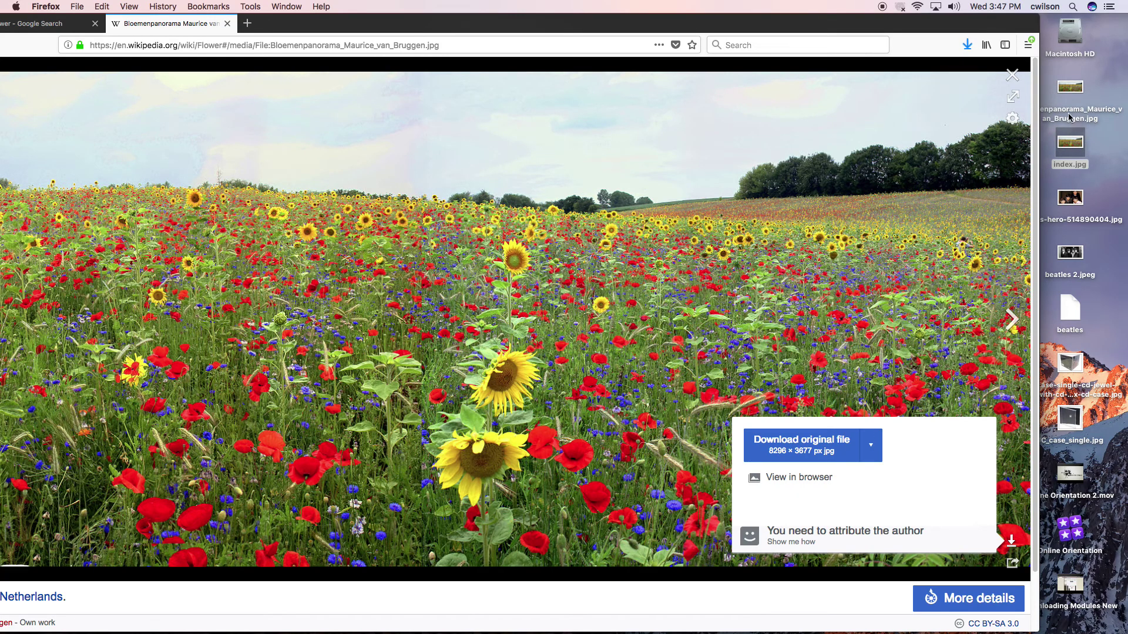
Open the saved Bloemenpanorama image in Preview, examine its image size and DPI in the inspector, and close it
double_click(1071, 119)
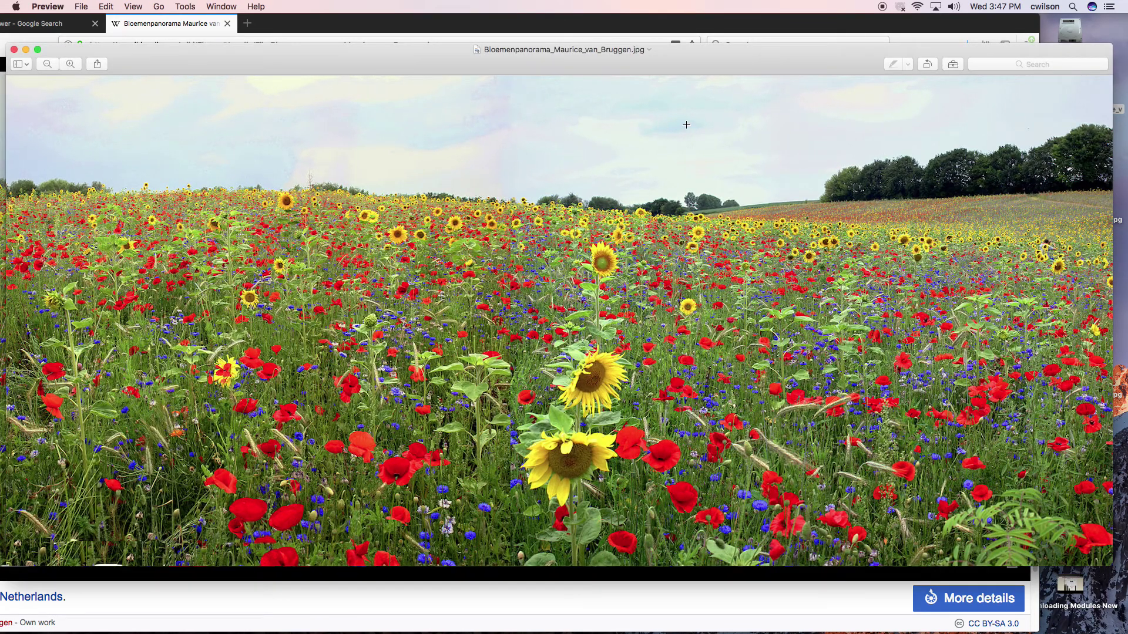
left_click(221, 7)
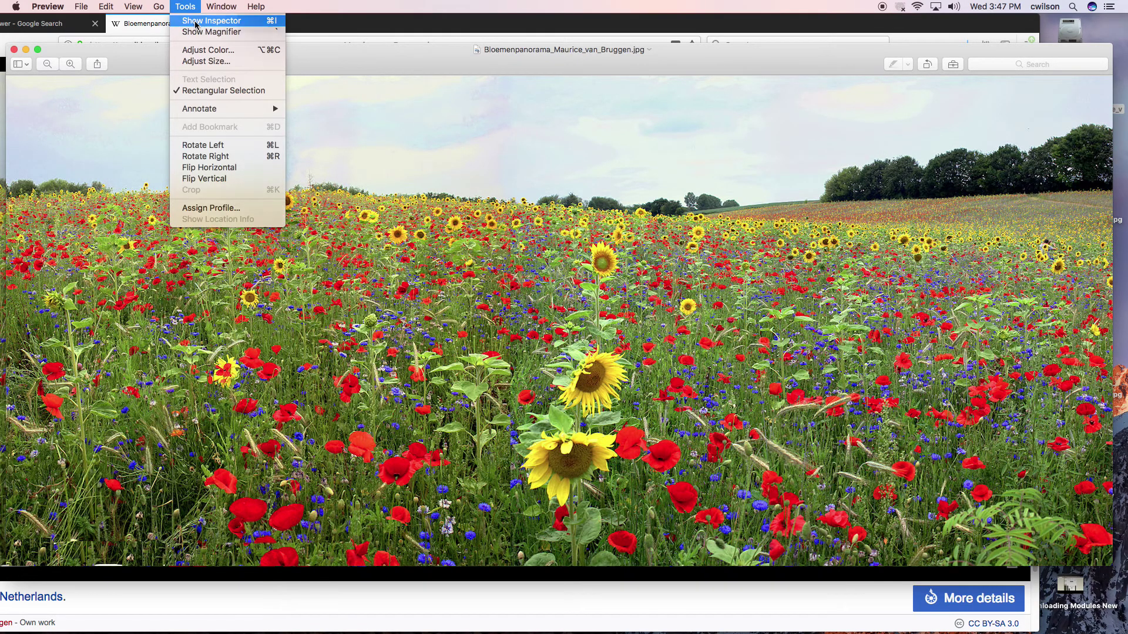
left_click(197, 21)
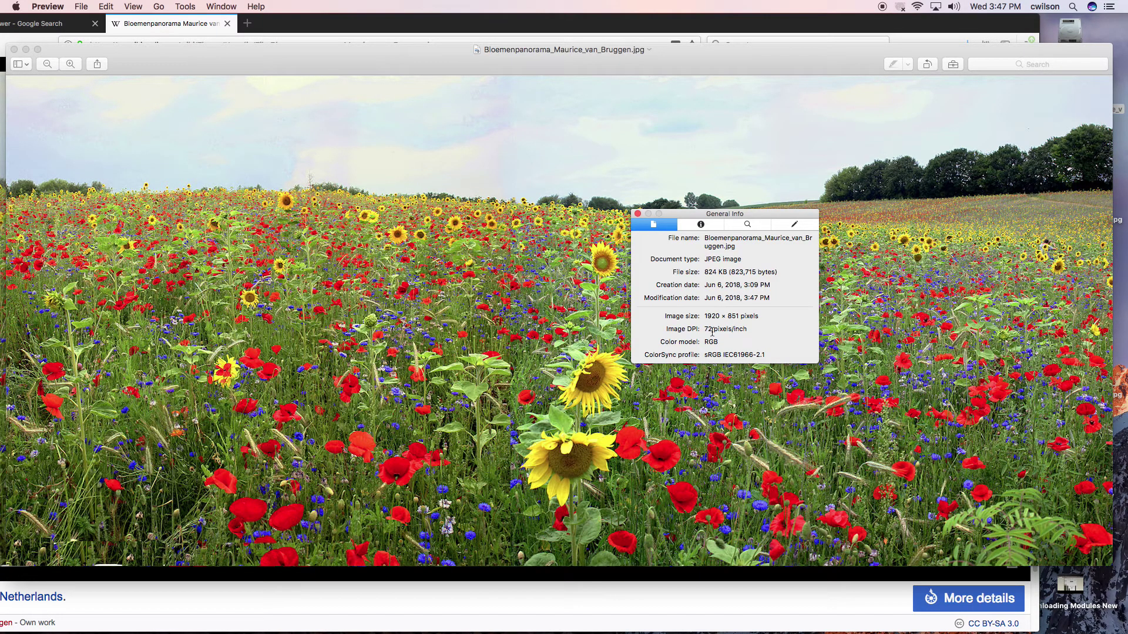
left_click_drag(706, 319, 740, 317)
left_click(639, 214)
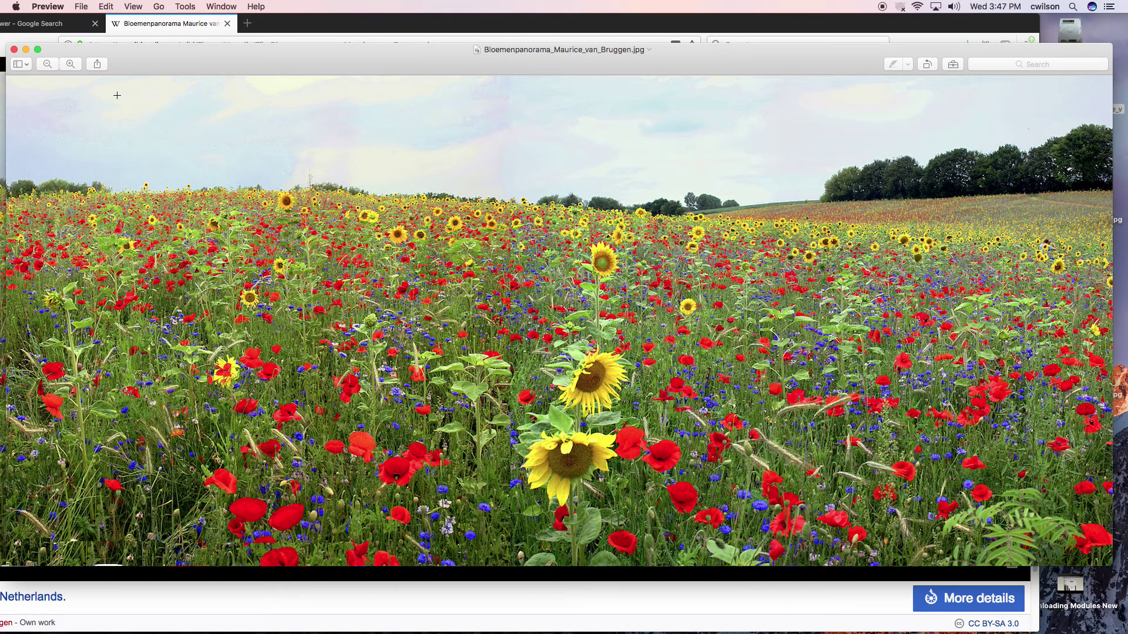
left_click(14, 50)
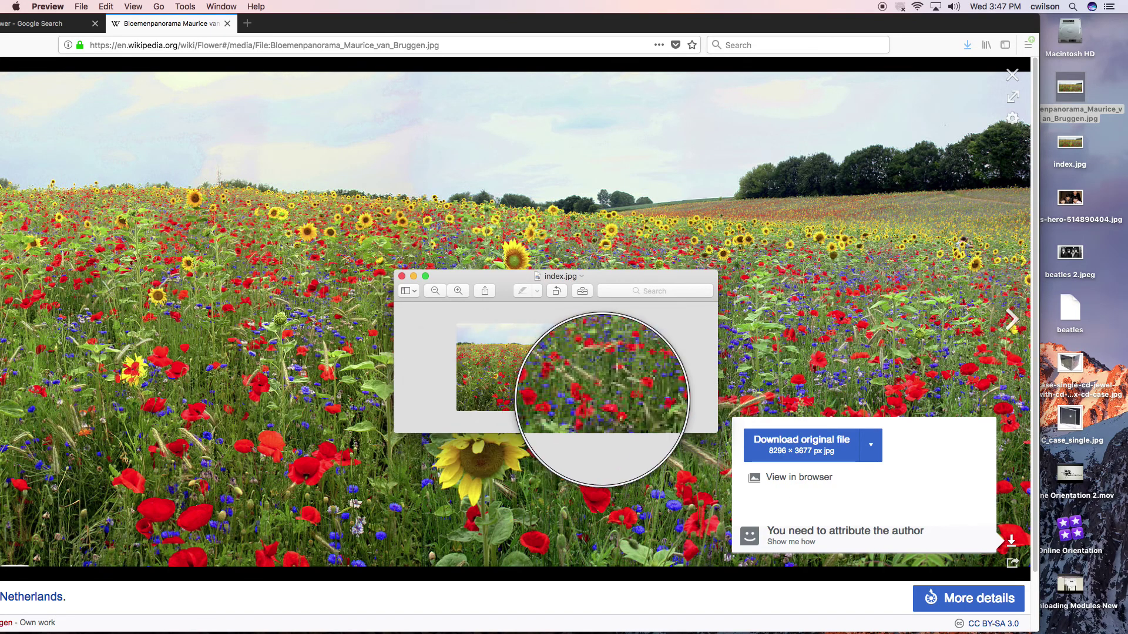
Close index.jpg and download the original 8296 × 3677 px flower field file from Wikipedia, opening it with Preview
left_click(404, 277)
left_click(804, 444)
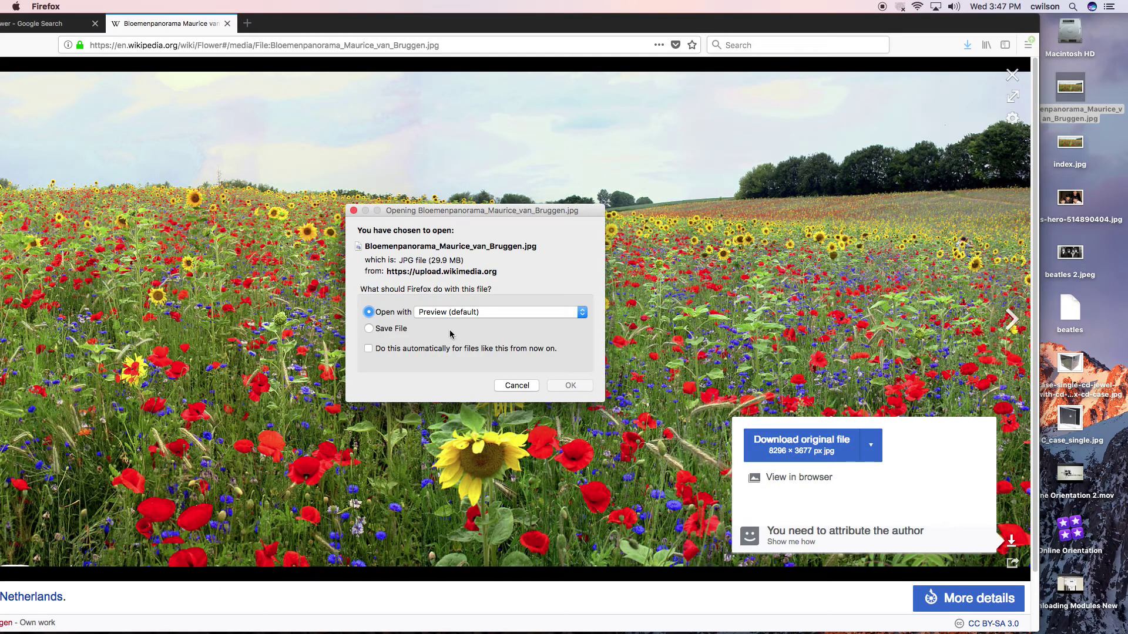
left_click(569, 385)
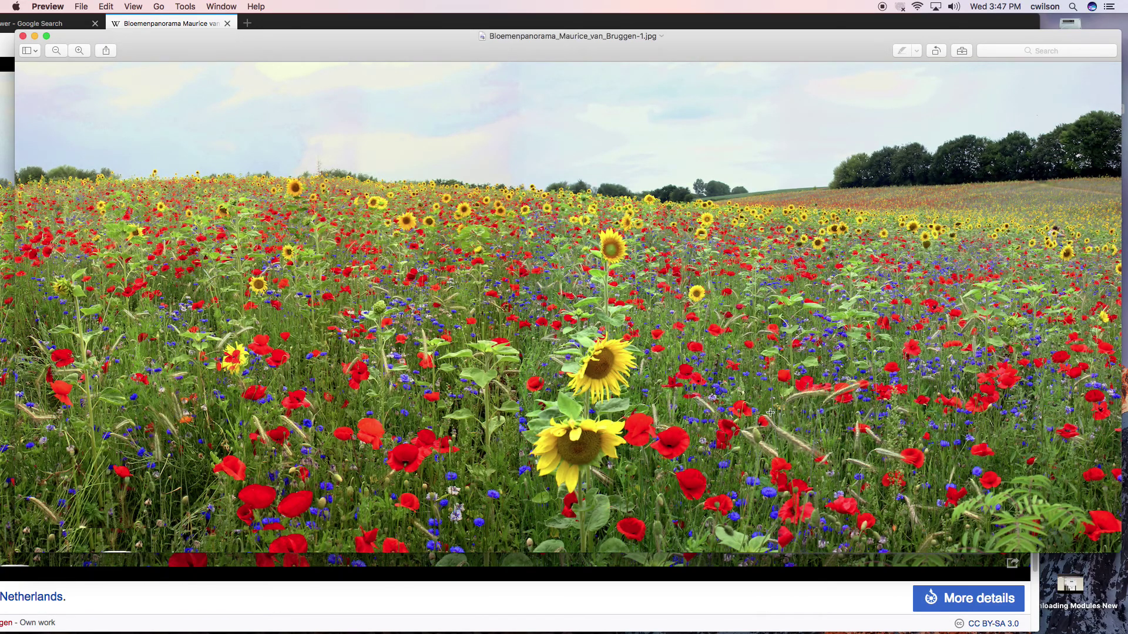
Show the inspector for the downloaded original, examine its pixel dimensions and DPI, and close the image
left_click(221, 7)
mouse_move(185, 6)
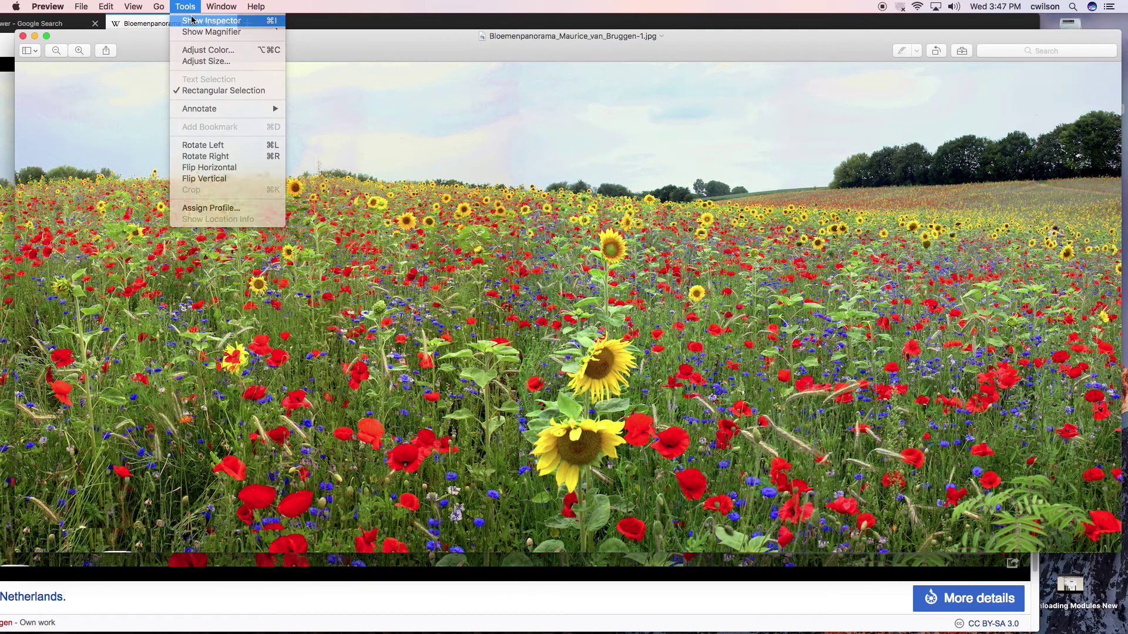
left_click(200, 28)
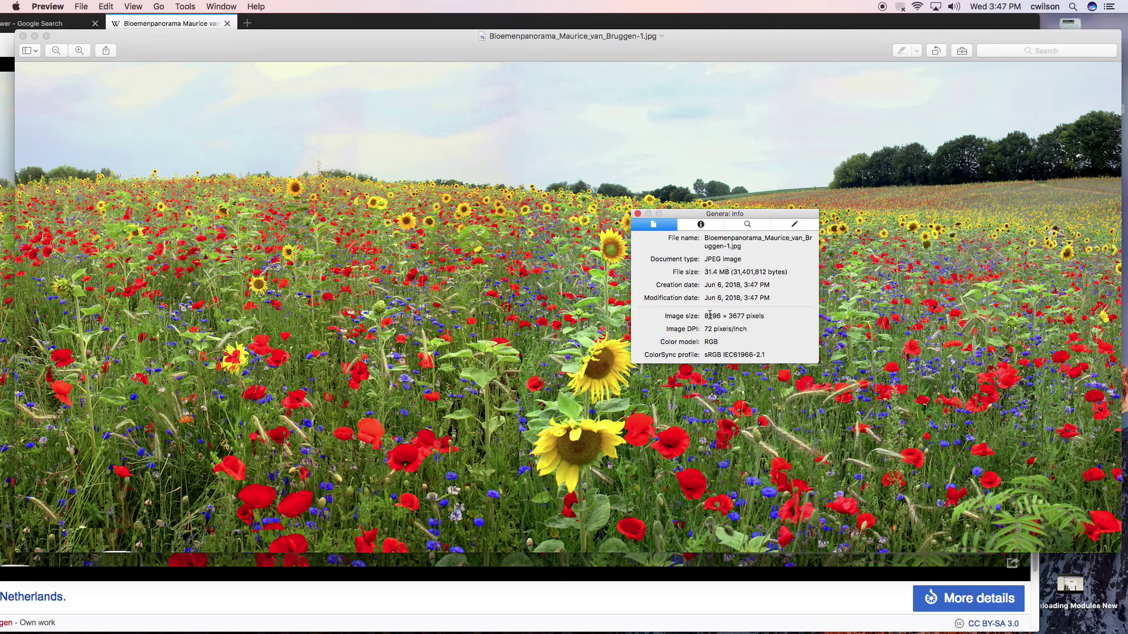
left_click_drag(704, 316, 763, 318)
left_click(638, 215)
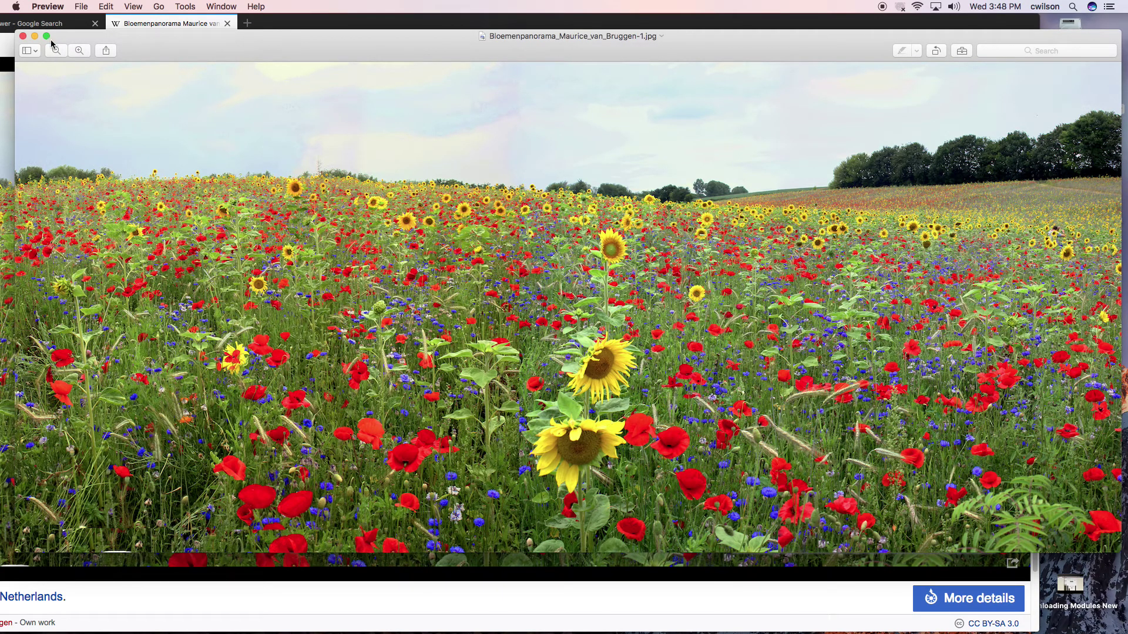
left_click(23, 37)
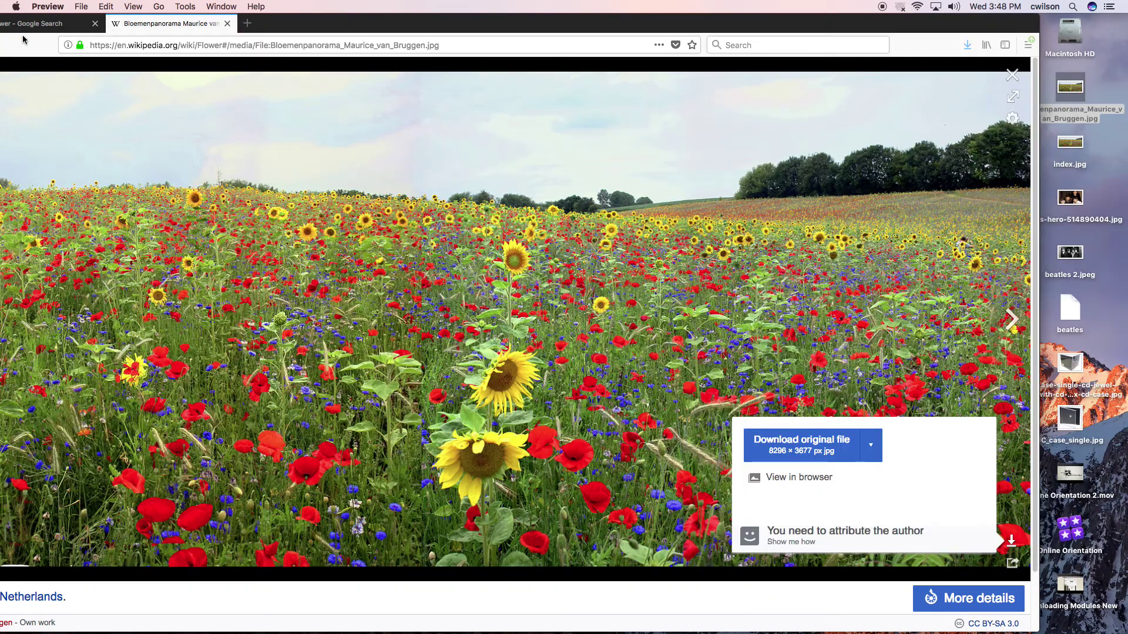
Return to the Google Images flower results and look through the large-size thumbnails
left_click(57, 26)
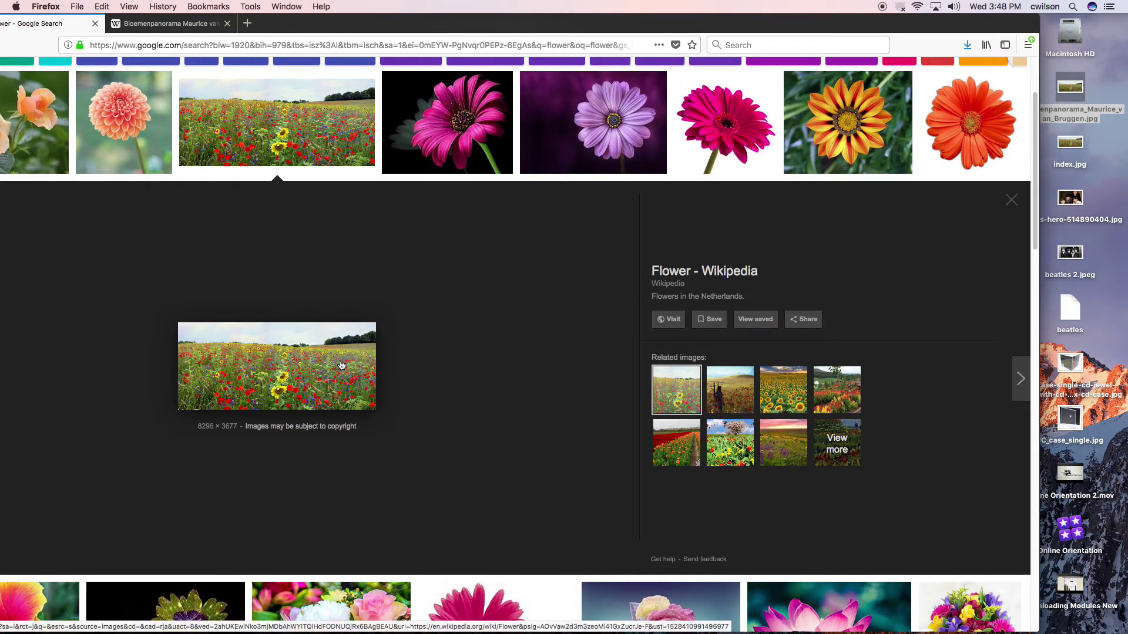
scroll(340, 365, "down", 5)
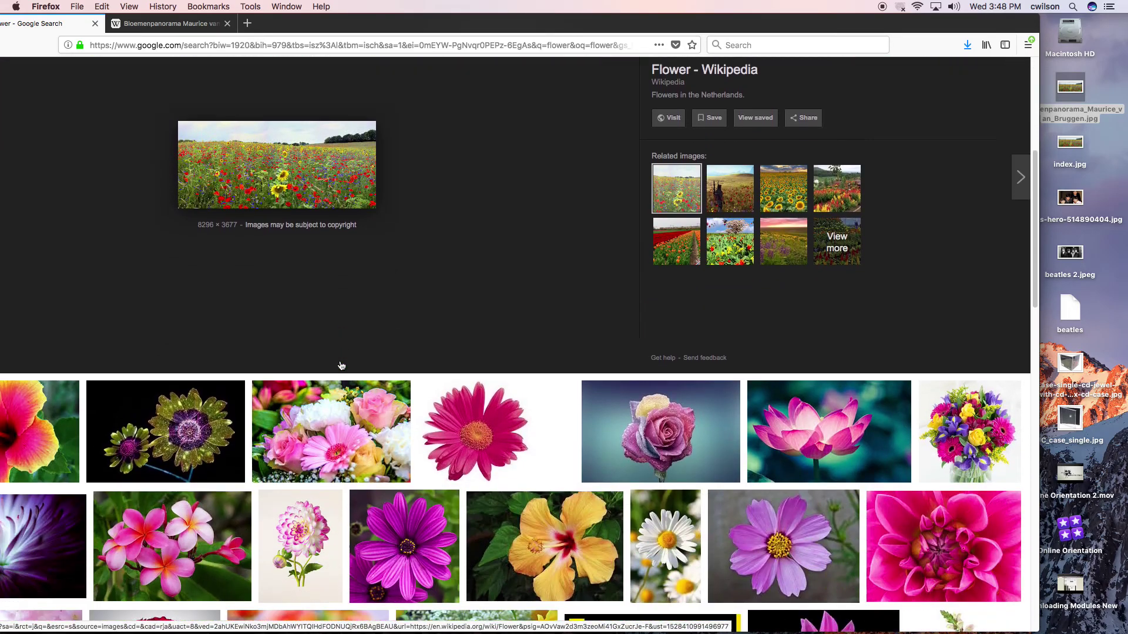
scroll(340, 365, "down", 5)
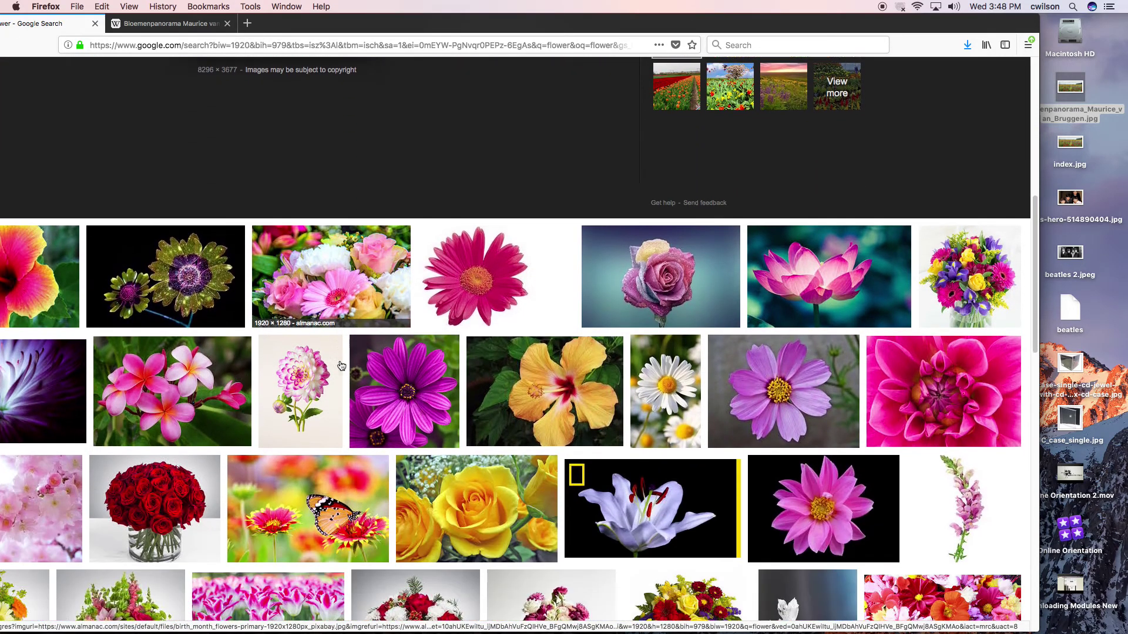
scroll(341, 365, "up", 10)
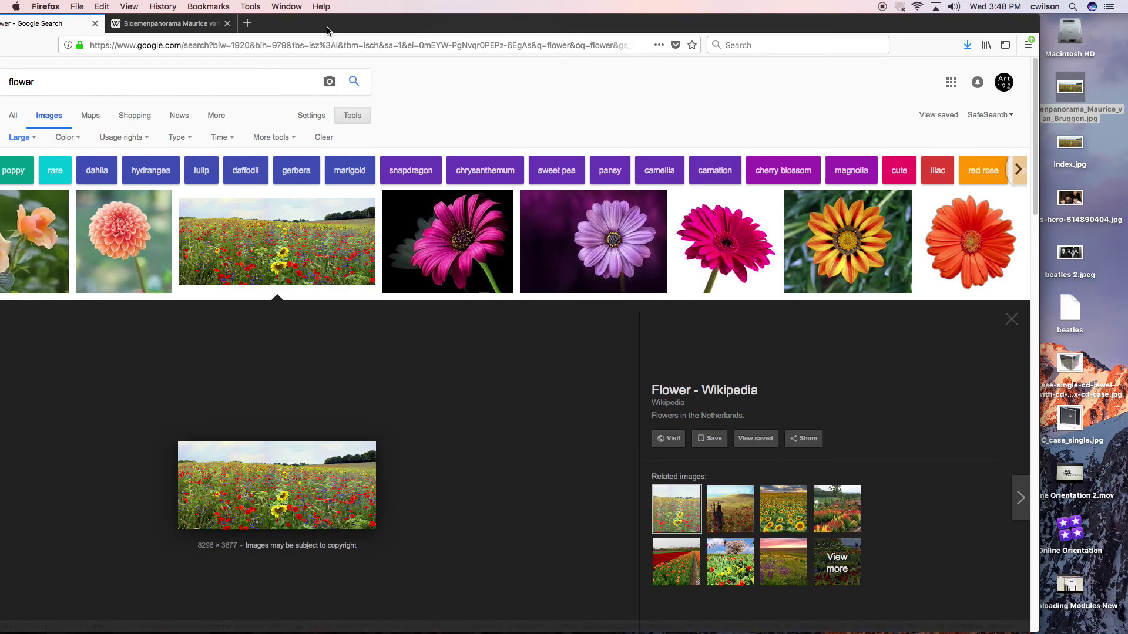
Move the Firefox window fully back on screen and minimise it to return to the Photoshop CD template
left_click_drag(328, 31, 407, 6)
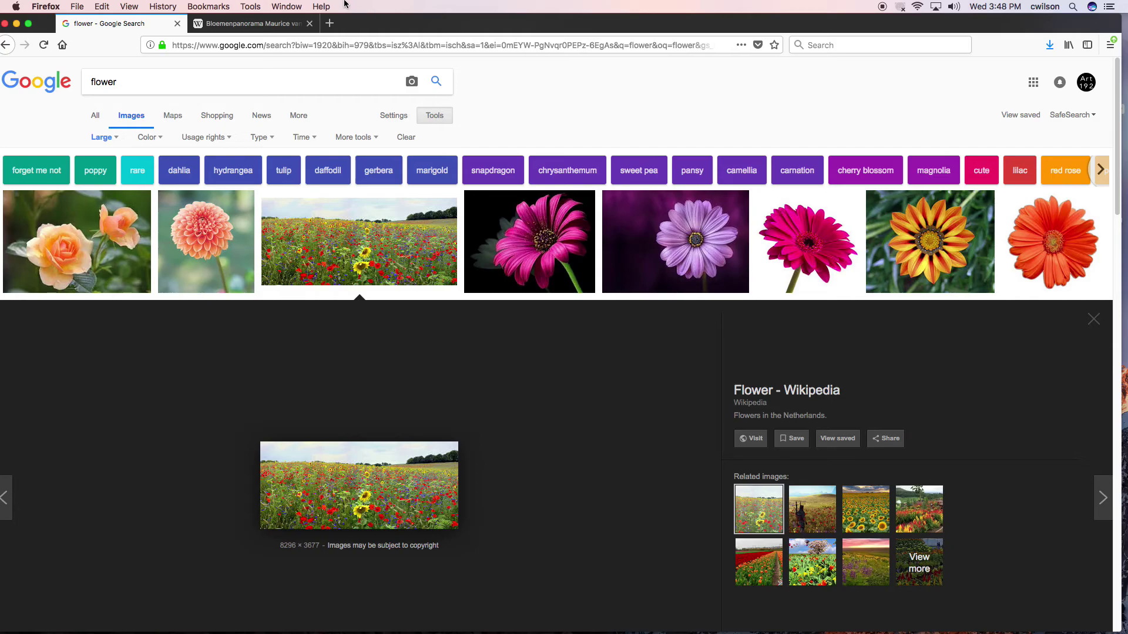
left_click_drag(378, 31, 384, 31)
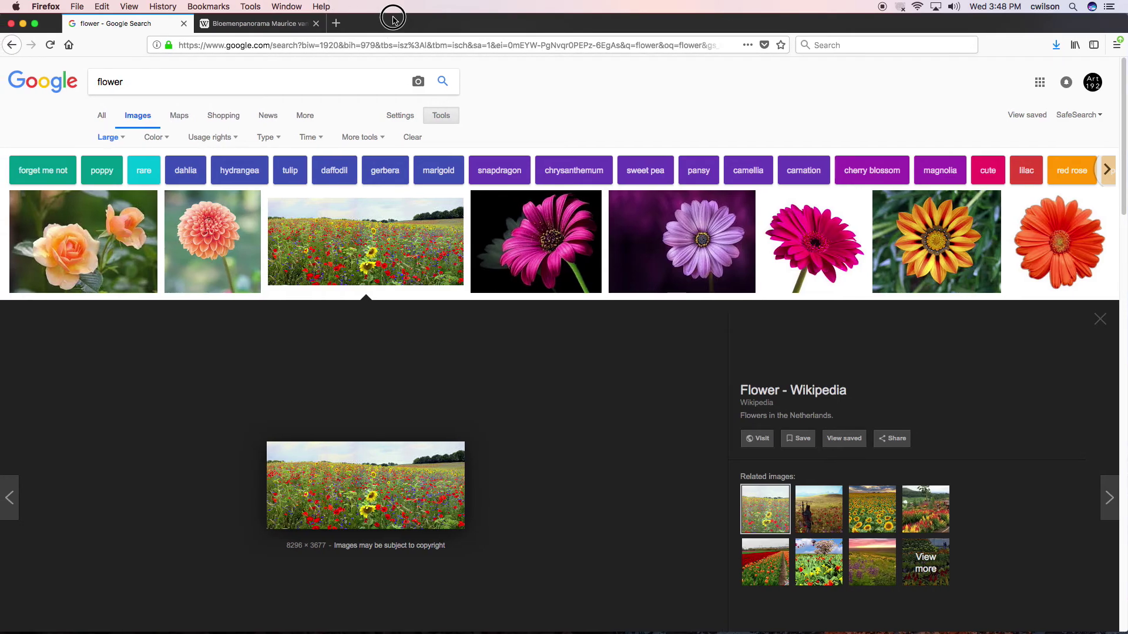
left_click(22, 27)
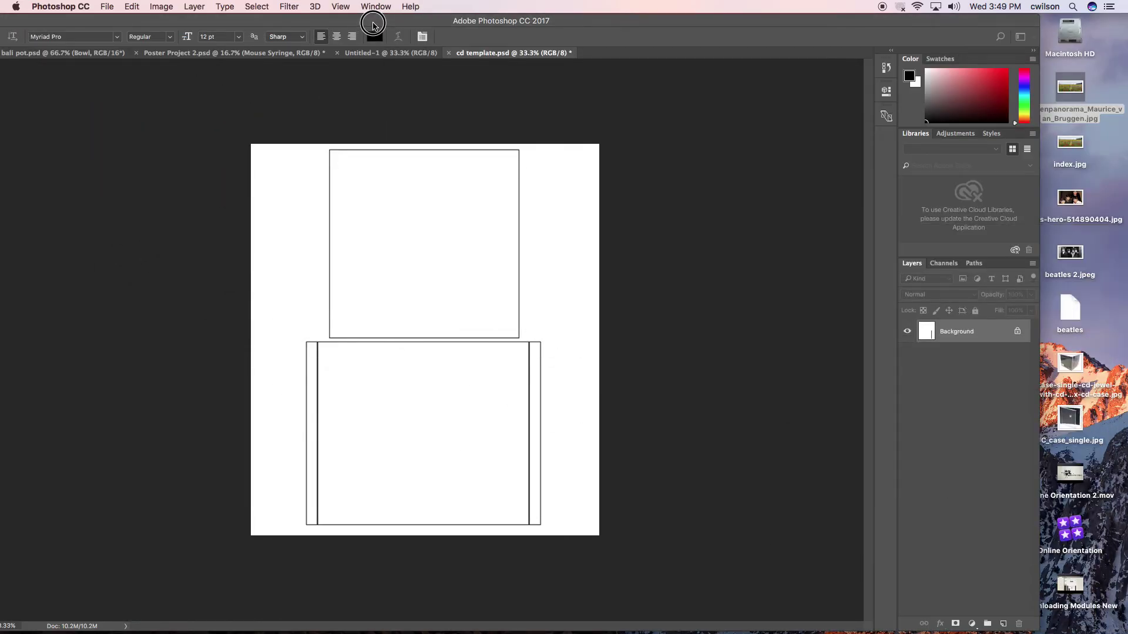
Move the Photoshop window aside to uncover the desktop files and open the two CD case images together in Preview
left_click_drag(385, 19, 453, 2)
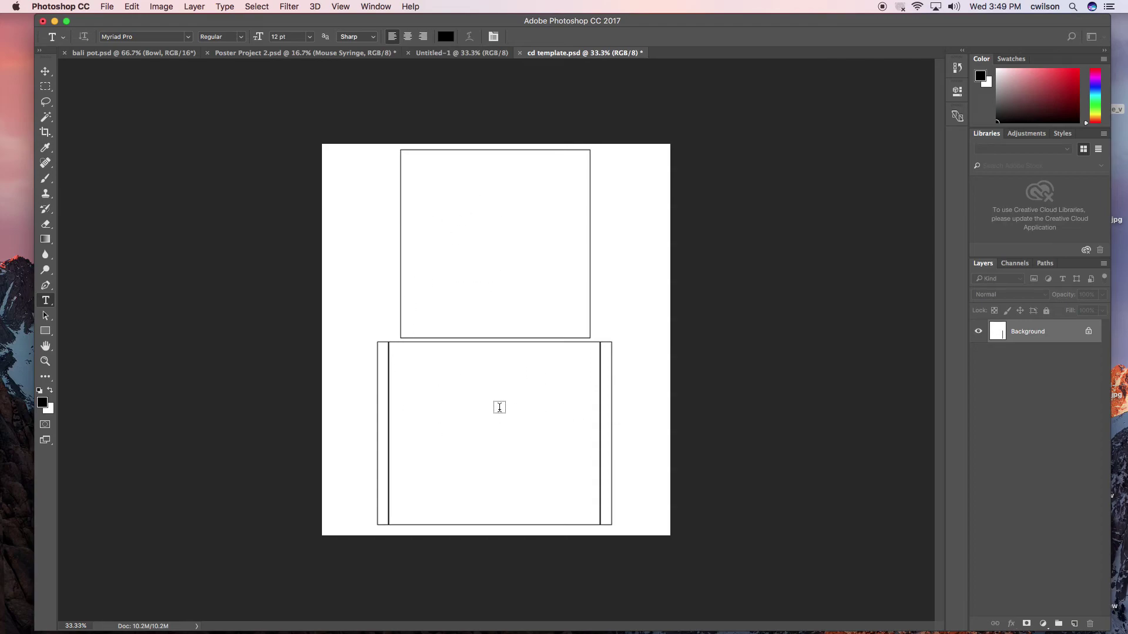
left_click_drag(862, 23, 780, 17)
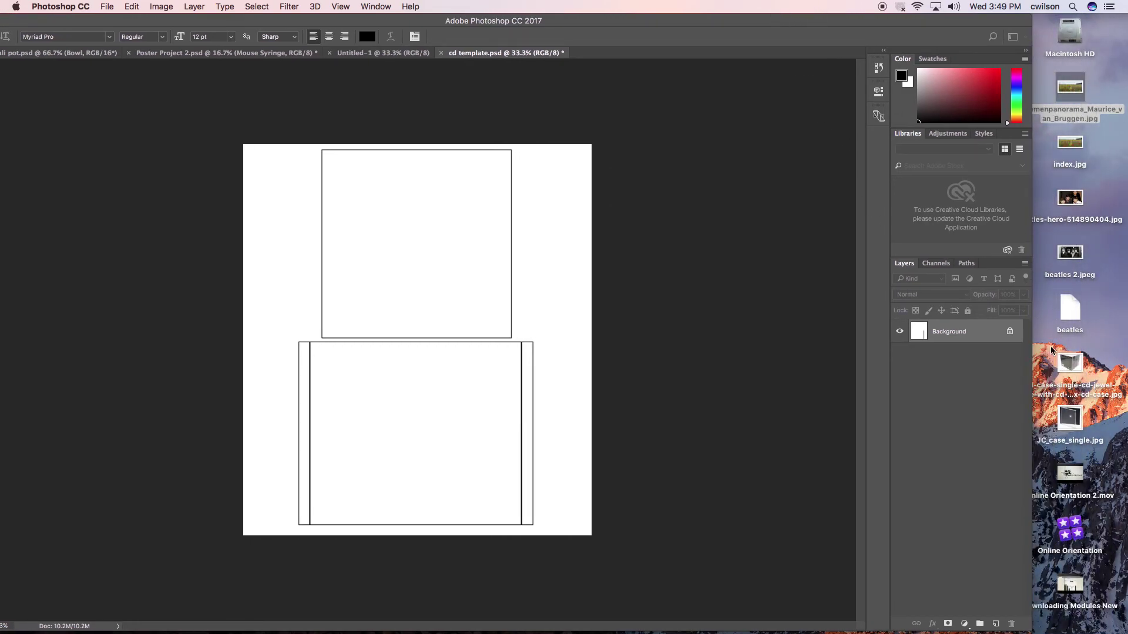
double_click(1070, 418)
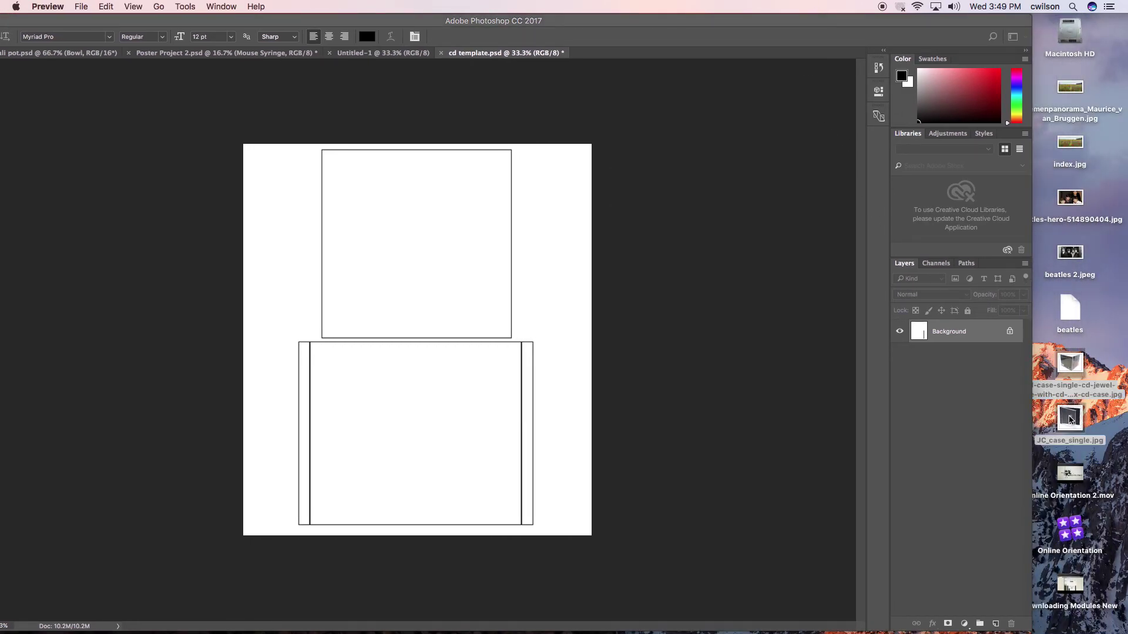
key("super+w")
left_click(1071, 363, "super")
double_click(1071, 363)
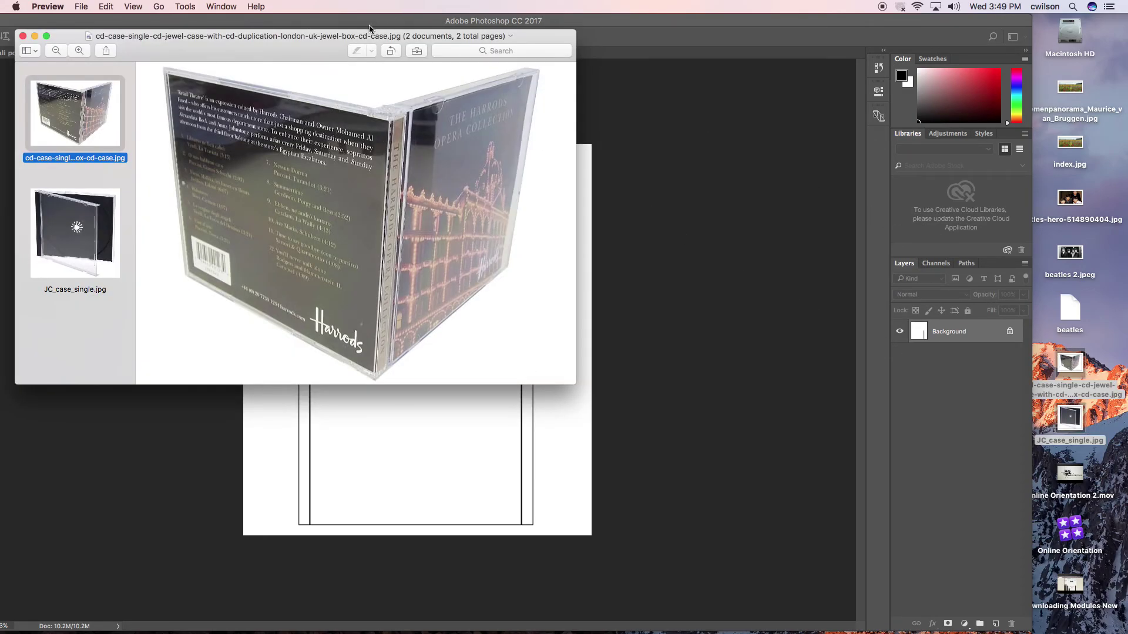
Move the Preview window clear of the screen edge, view both CD jewel case photos in turn and close the window
left_click_drag(372, 34, 597, 112)
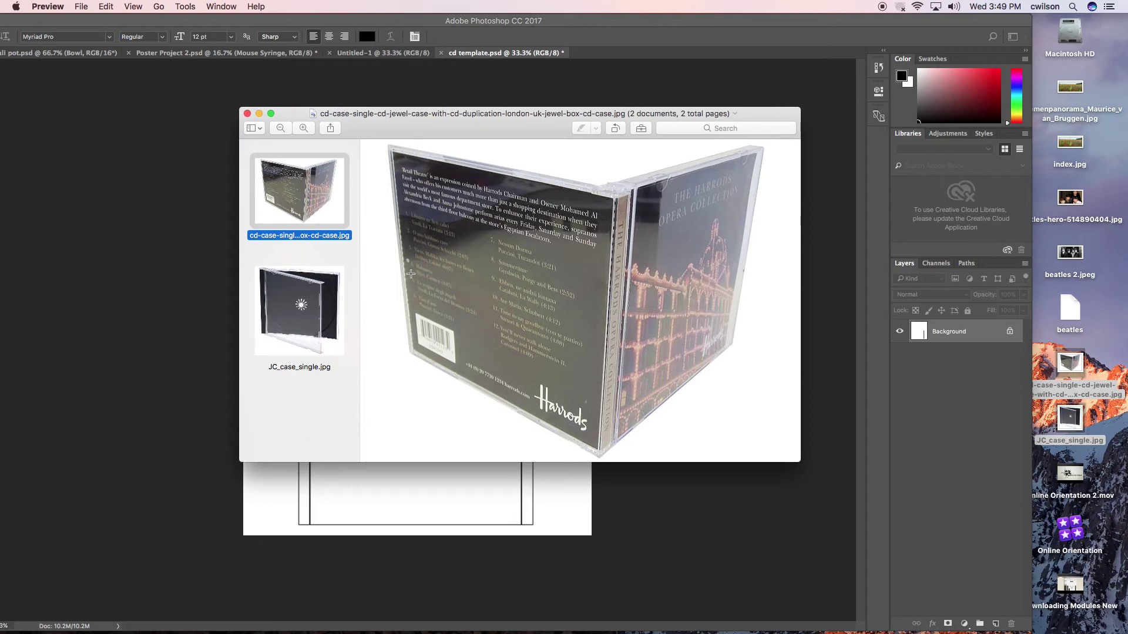
left_click(304, 307)
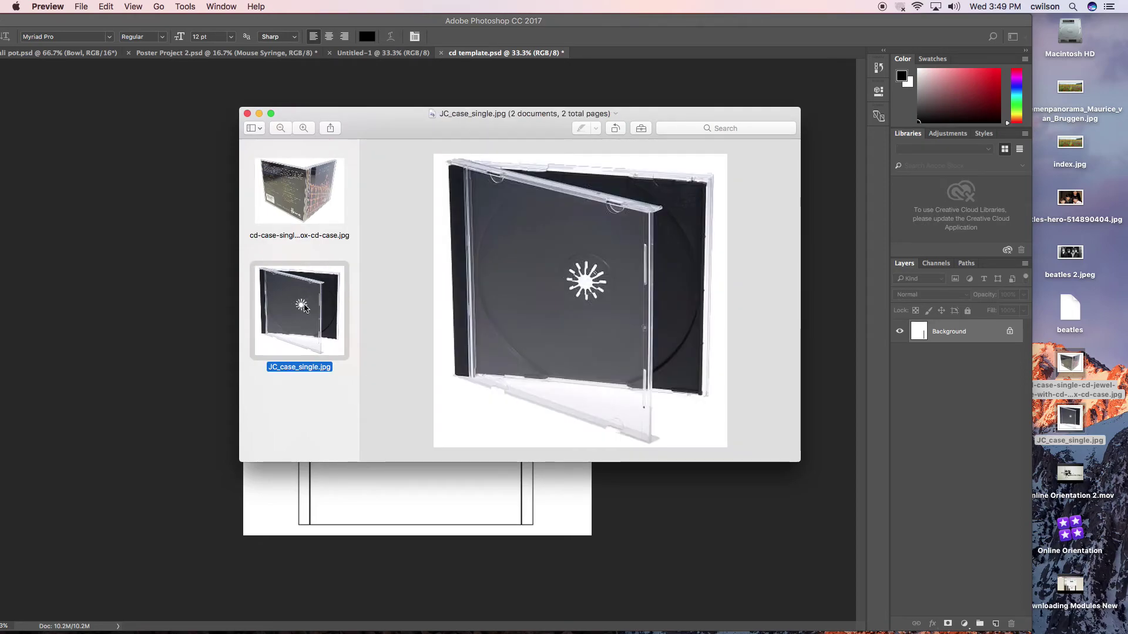
left_click(288, 198)
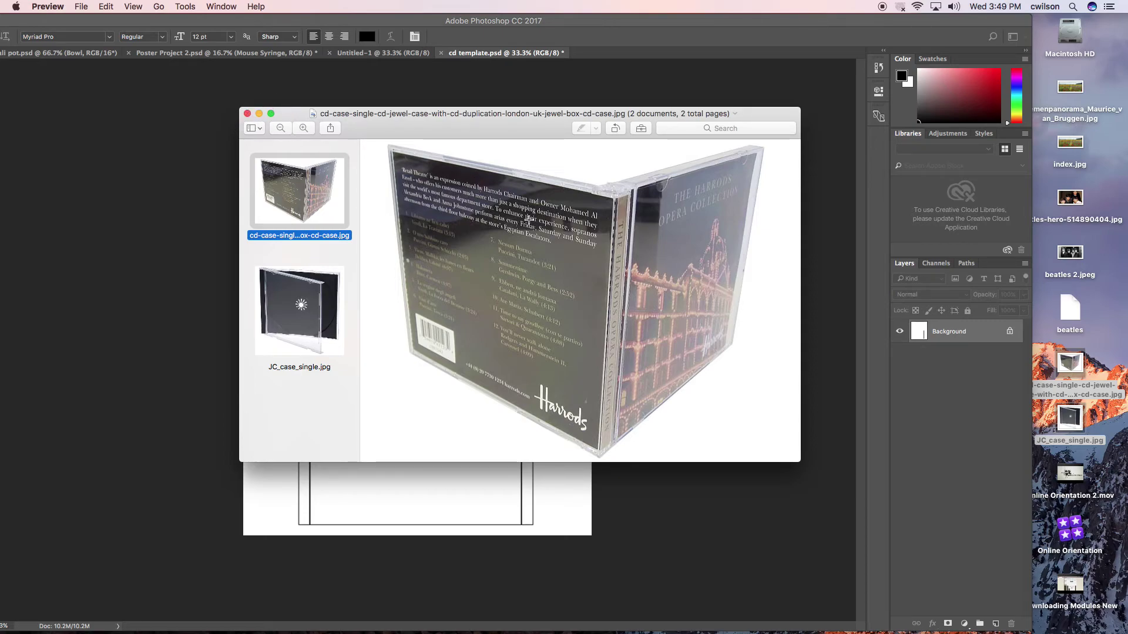
left_click(247, 114)
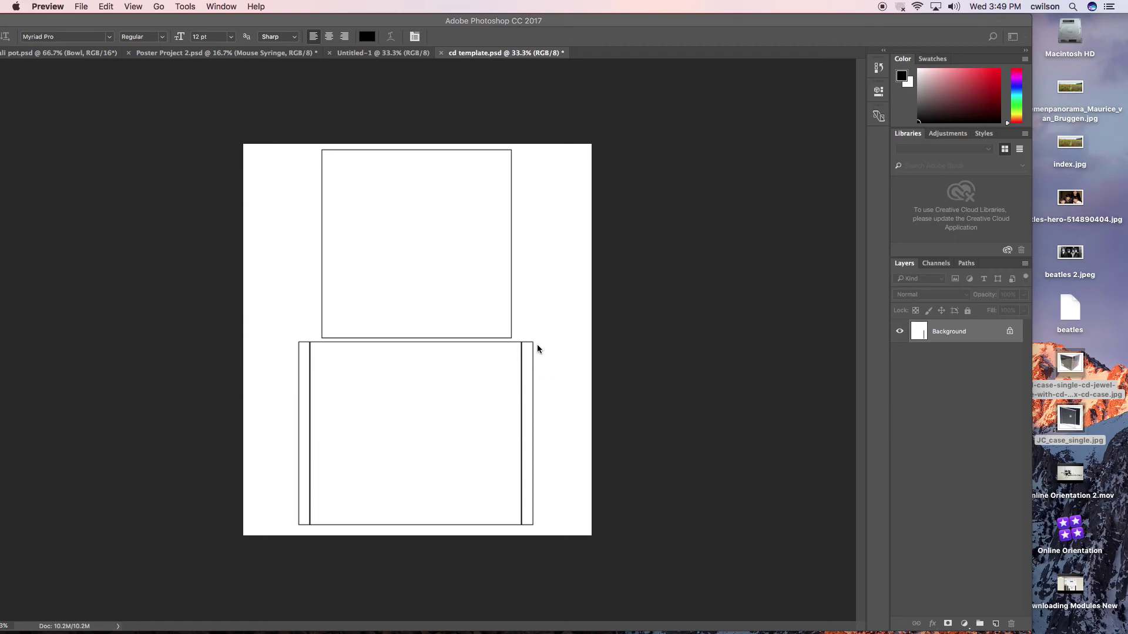
Move the Photoshop window back so the CD template's tools and layers are fully on screen
left_click(491, 22)
left_click_drag(491, 23, 574, 12)
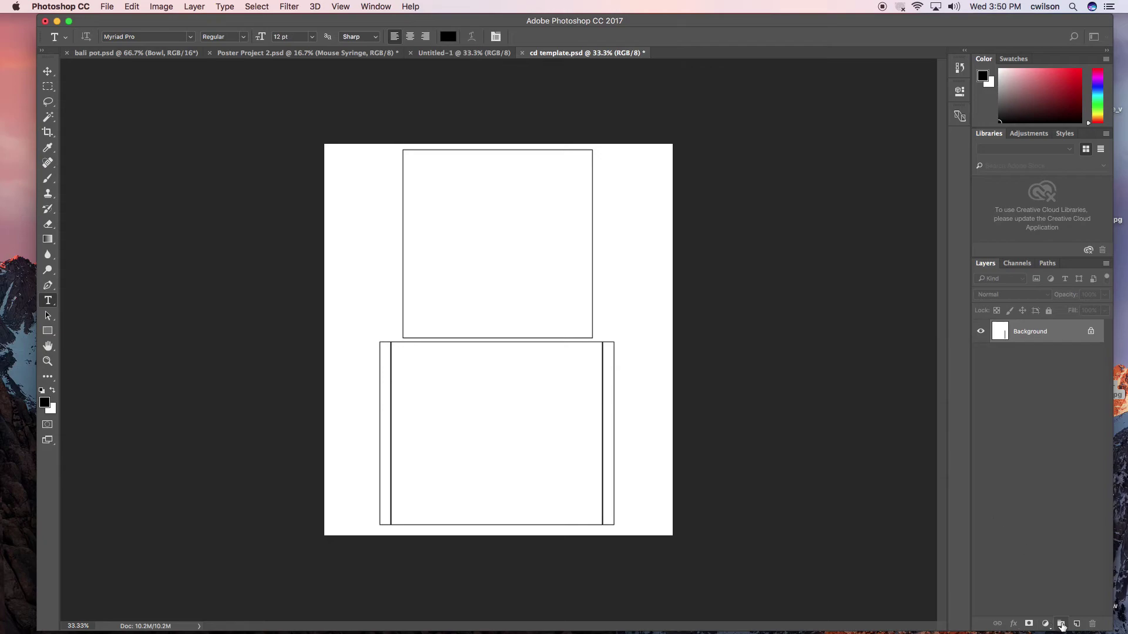
Create two layer groups above the Background layer and name them Front and Back
left_click(1061, 624)
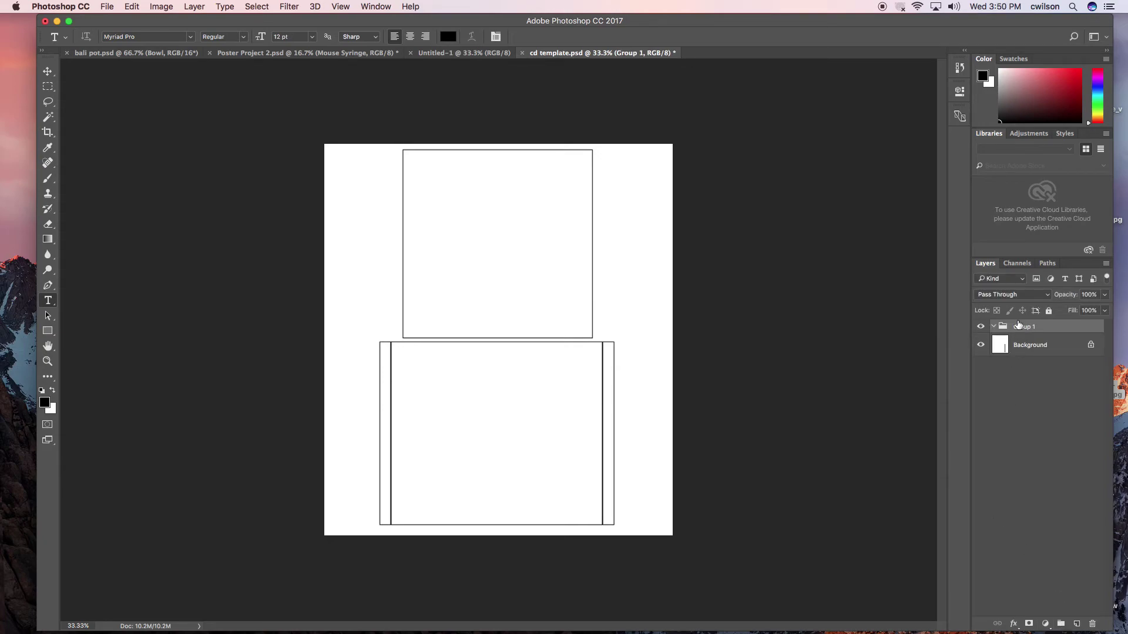
double_click(1021, 327)
type("Front")
key("Return")
left_click(1061, 625)
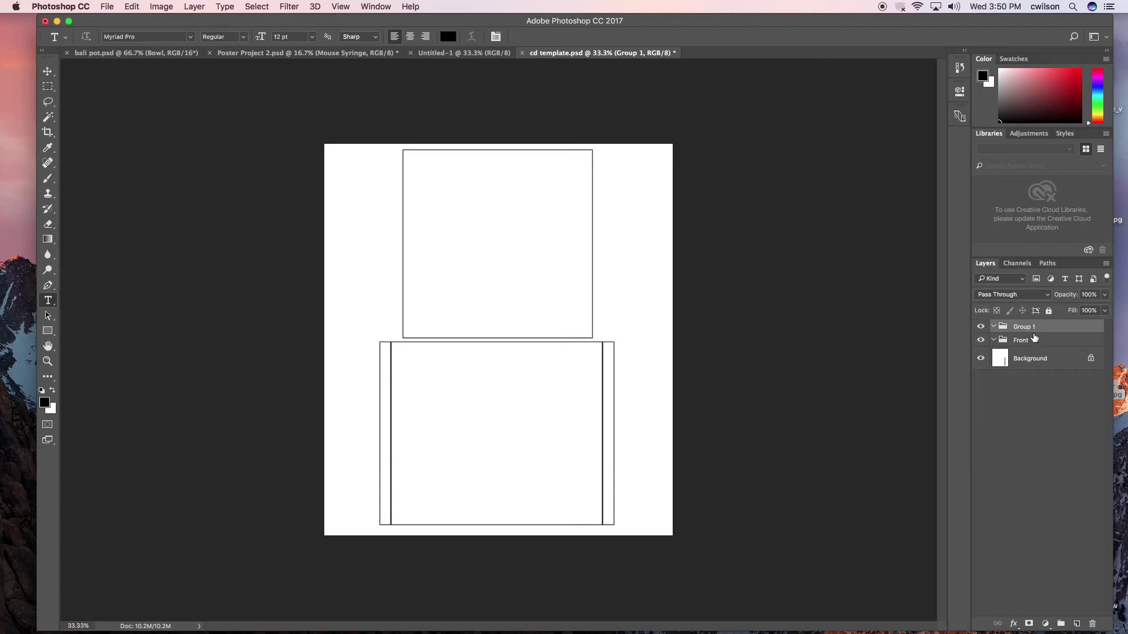
double_click(1028, 328)
type("Back")
key("Return")
Add a third layer group above the Back group and name it Left panel
left_click(1061, 624)
double_click(1022, 327)
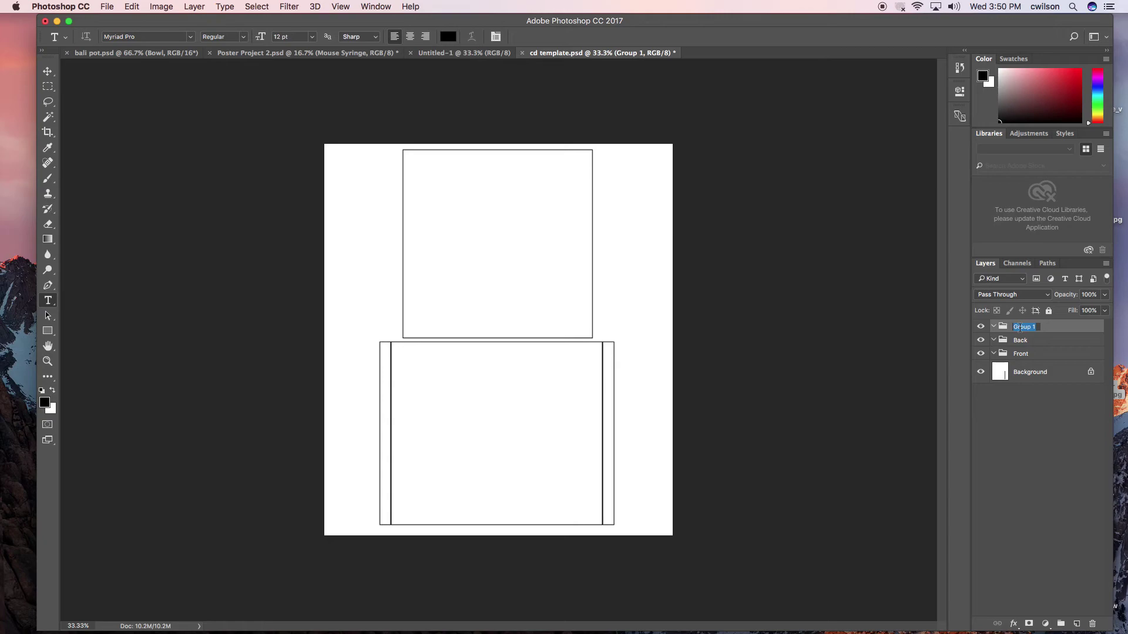
type("Lef")
key("Return")
Magic Wand-select the template's upper square on the Background layer and apply it as a mask on the Front group
left_click(1022, 355)
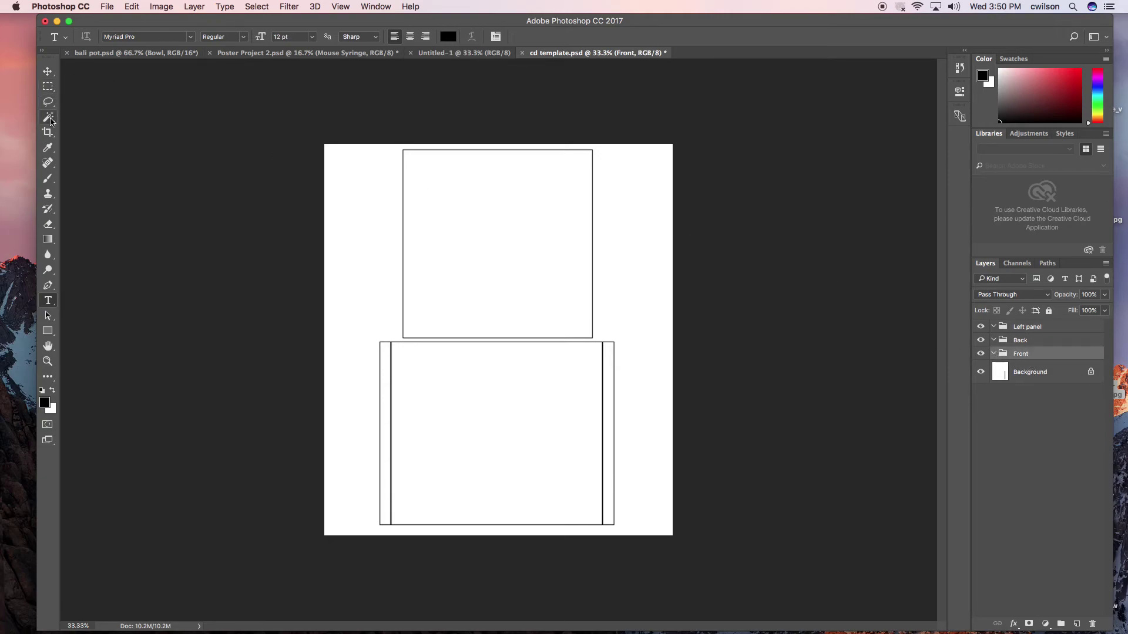
left_click(48, 116)
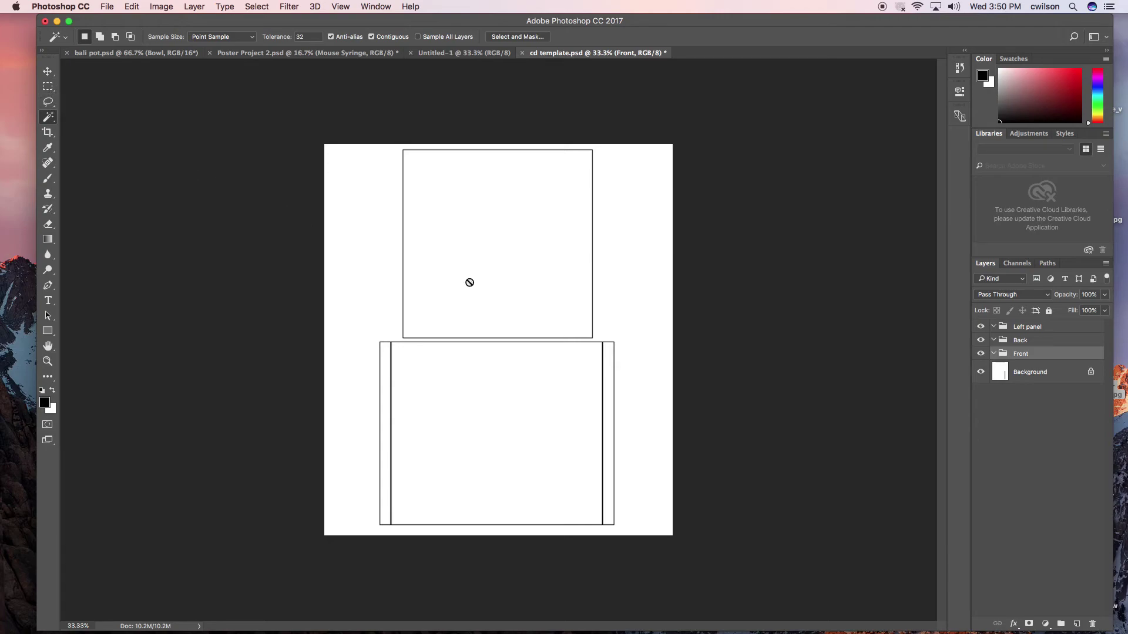
left_click(1037, 374)
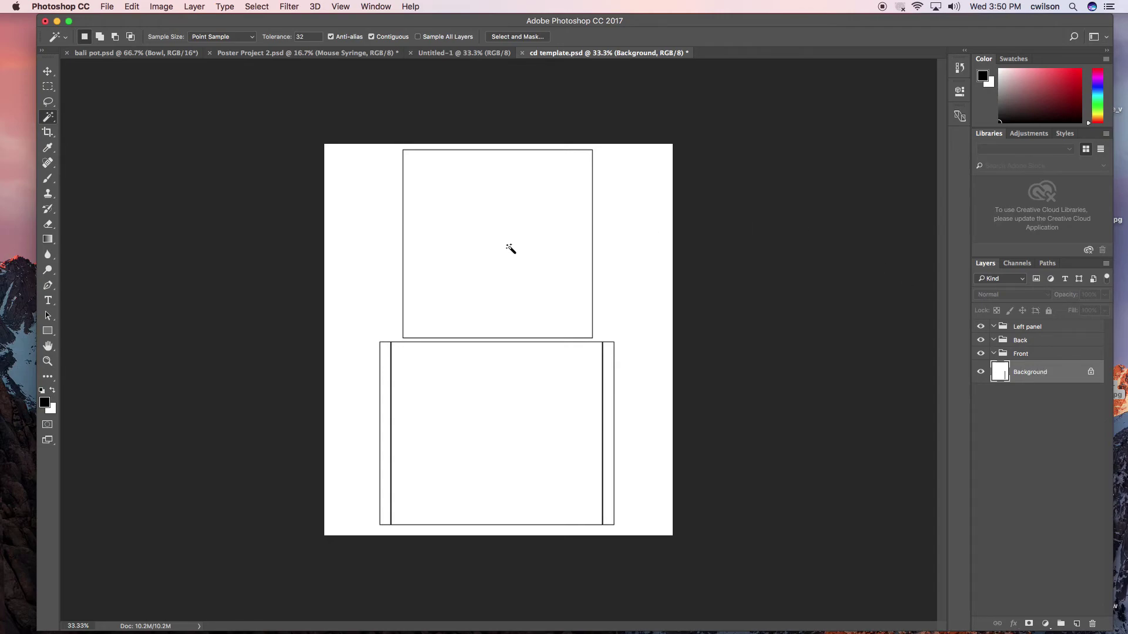
left_click(509, 229)
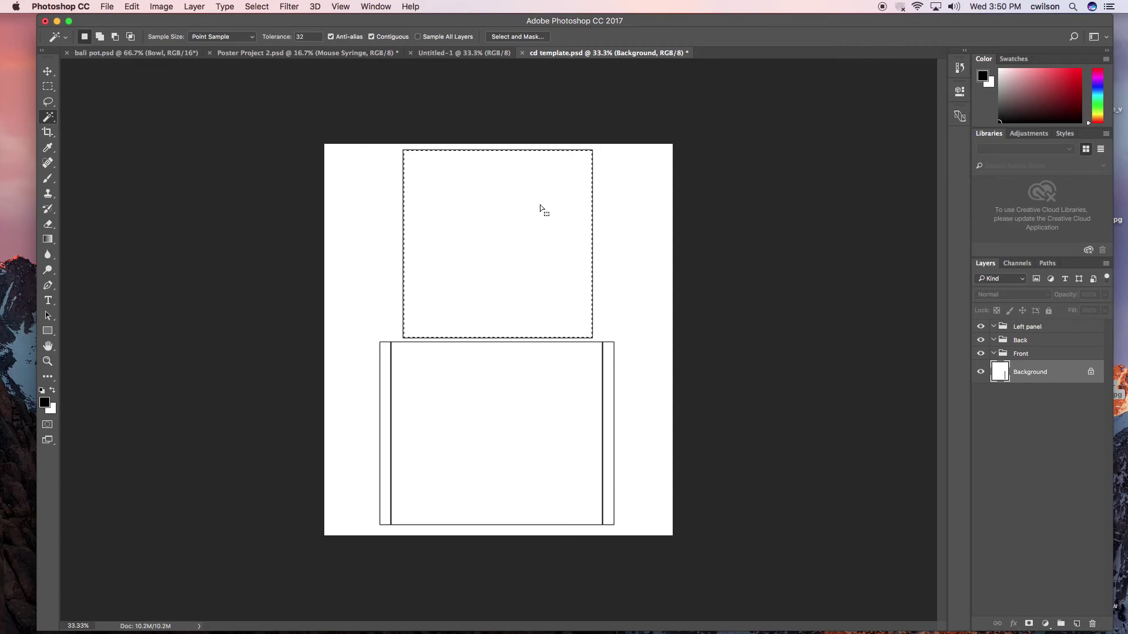
left_click(1048, 354)
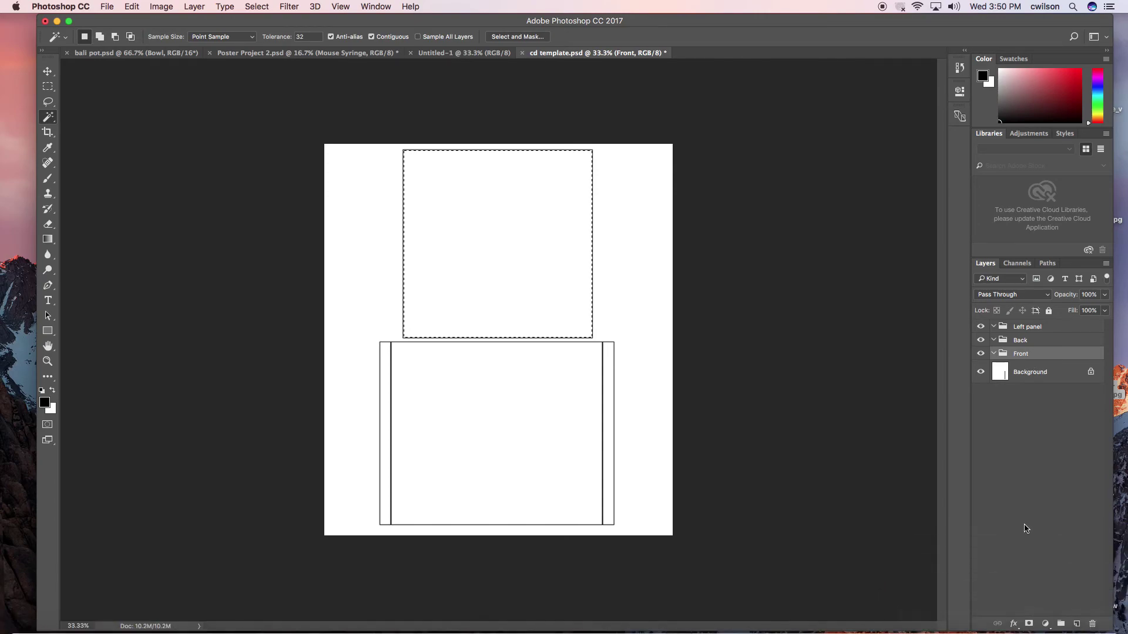
left_click(1029, 624)
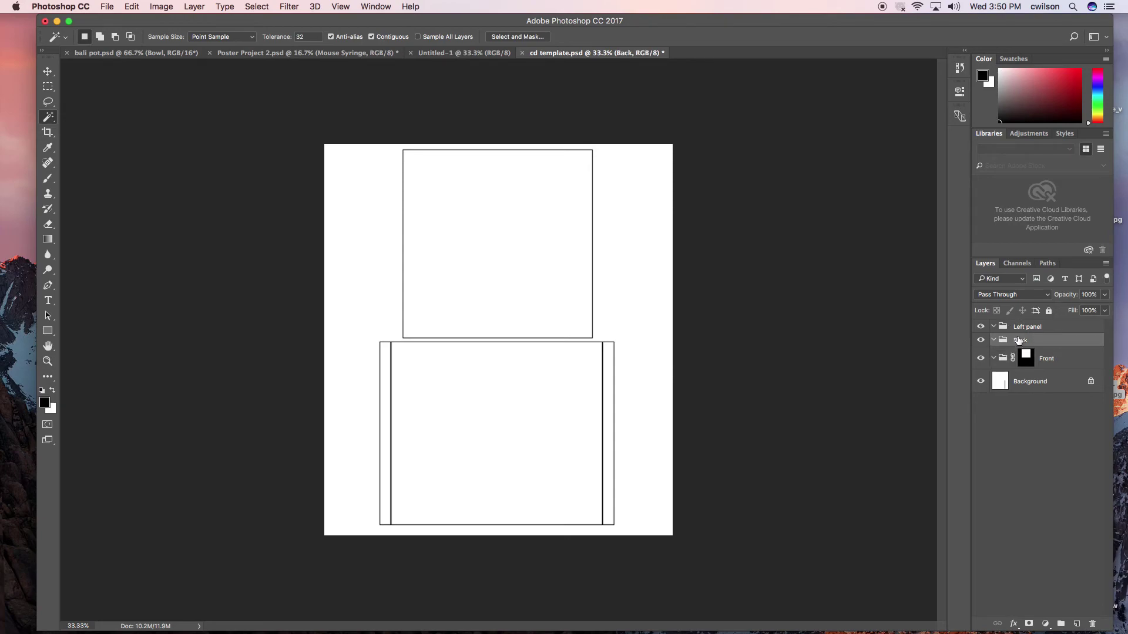
Select the large lower rectangle on the Background layer and apply it as a mask on the Back group
left_click(1025, 383)
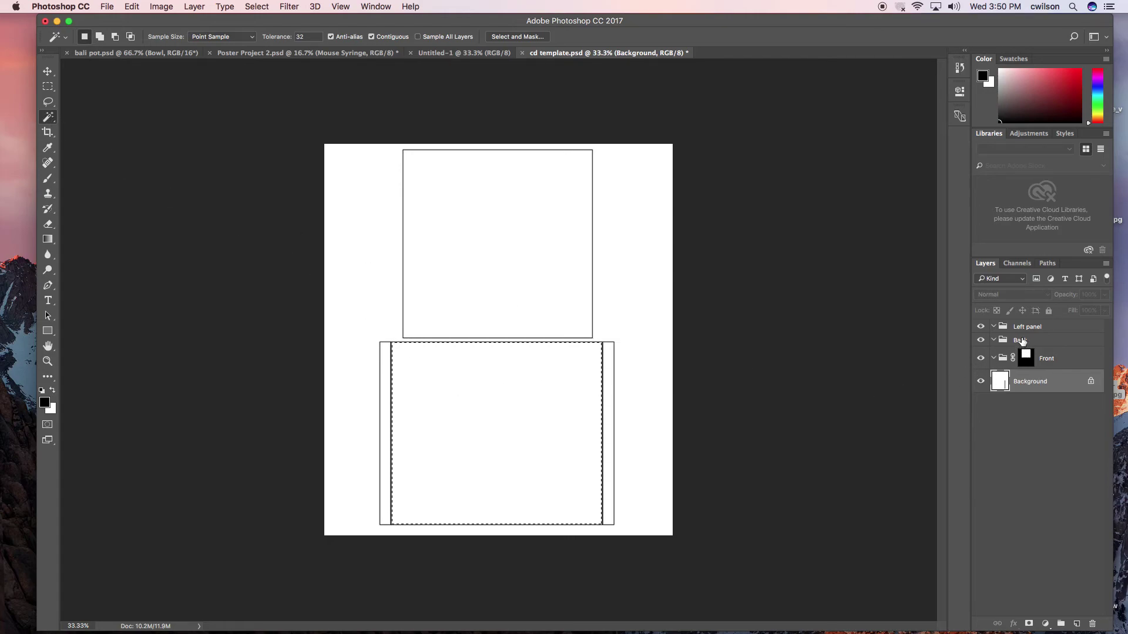
left_click(1021, 341)
left_click(1029, 624)
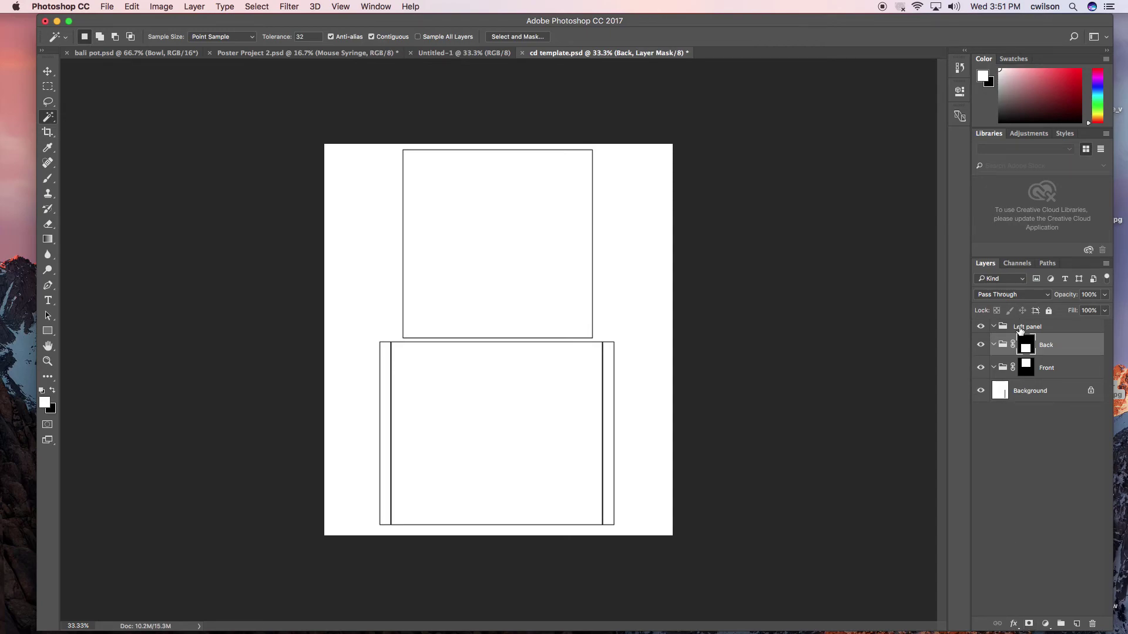
Select the narrow strip left of the lower rectangle on the Background layer and mask the Left panel group with it
left_click(1020, 329)
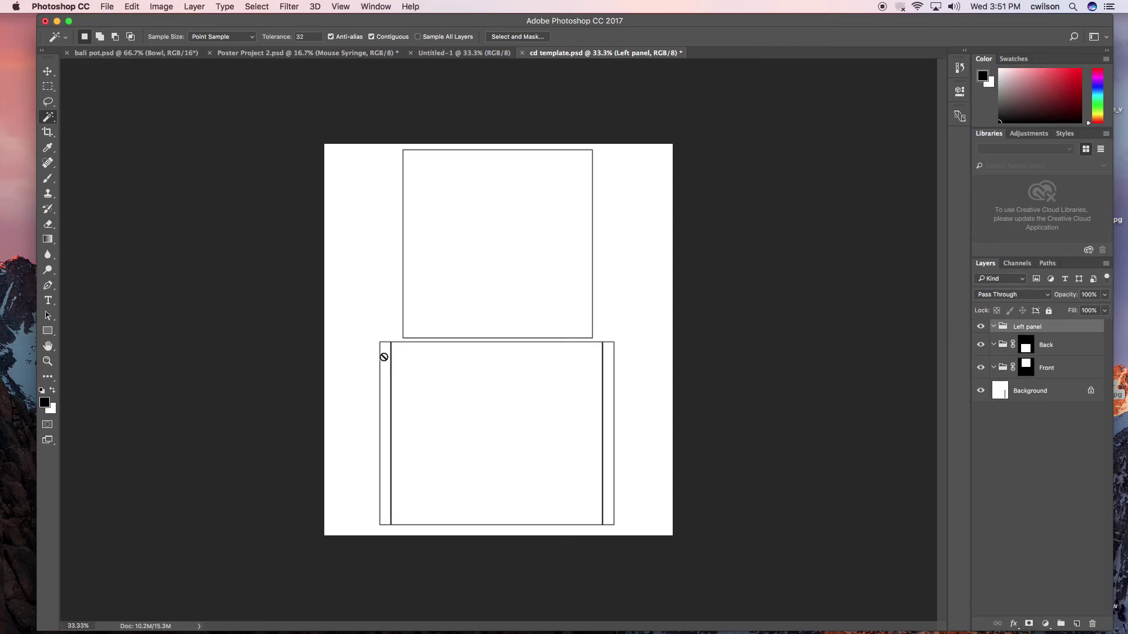
left_click(1015, 394)
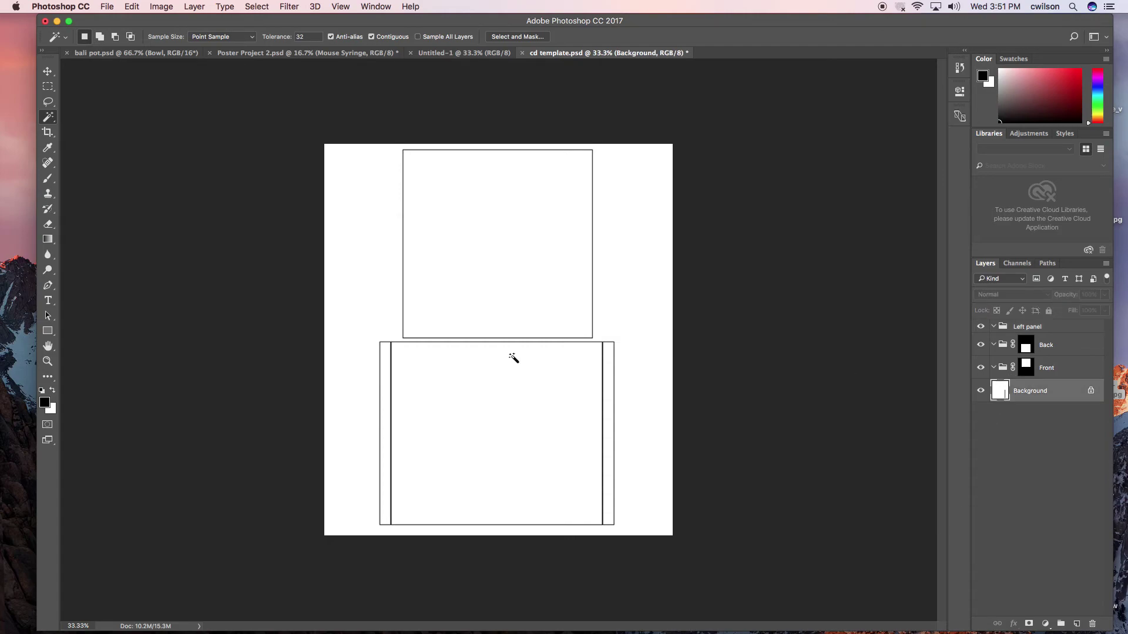
left_click(388, 360)
left_click(1028, 329)
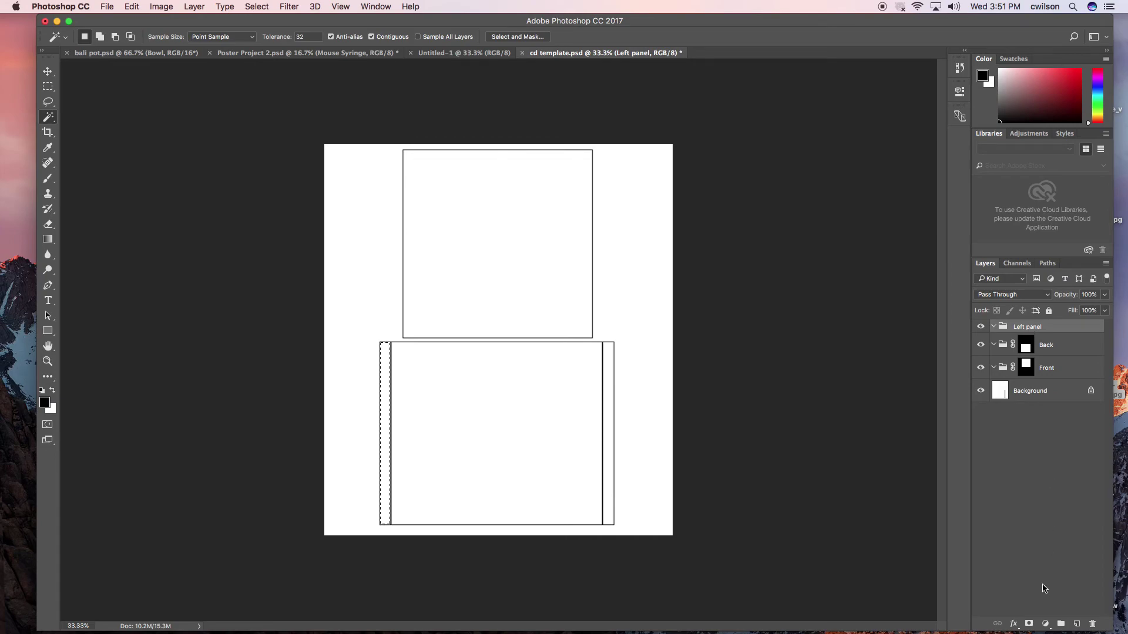
left_click(1029, 623)
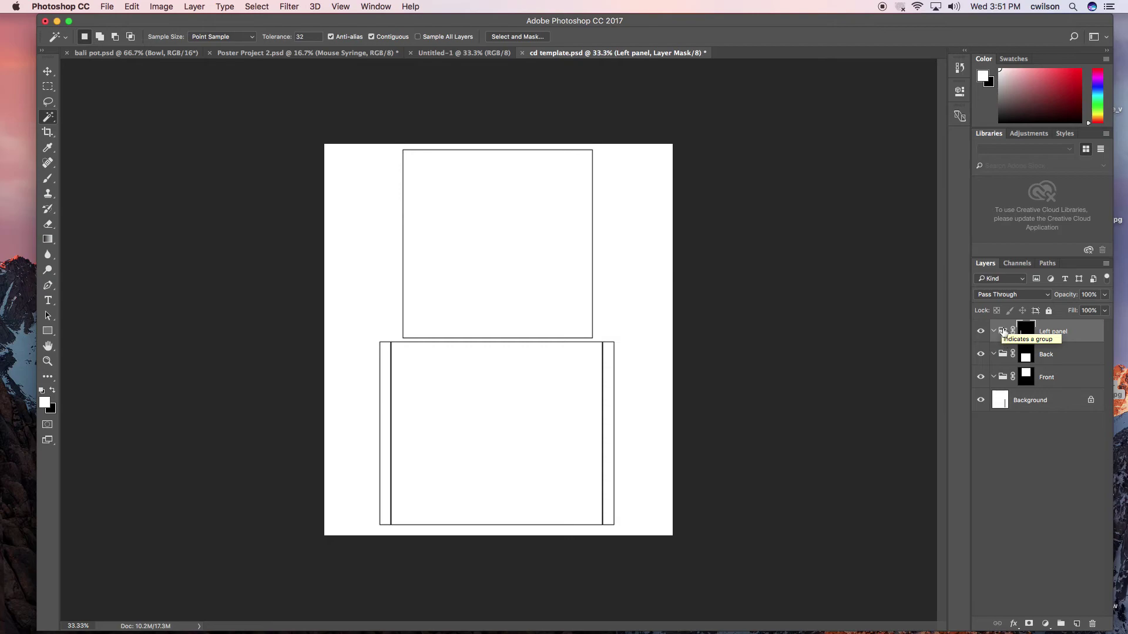
Move the Photoshop window aside to uncover the desktop files and place the beatles-hero-514890404 image in the CD template
left_click_drag(679, 25, 642, 19)
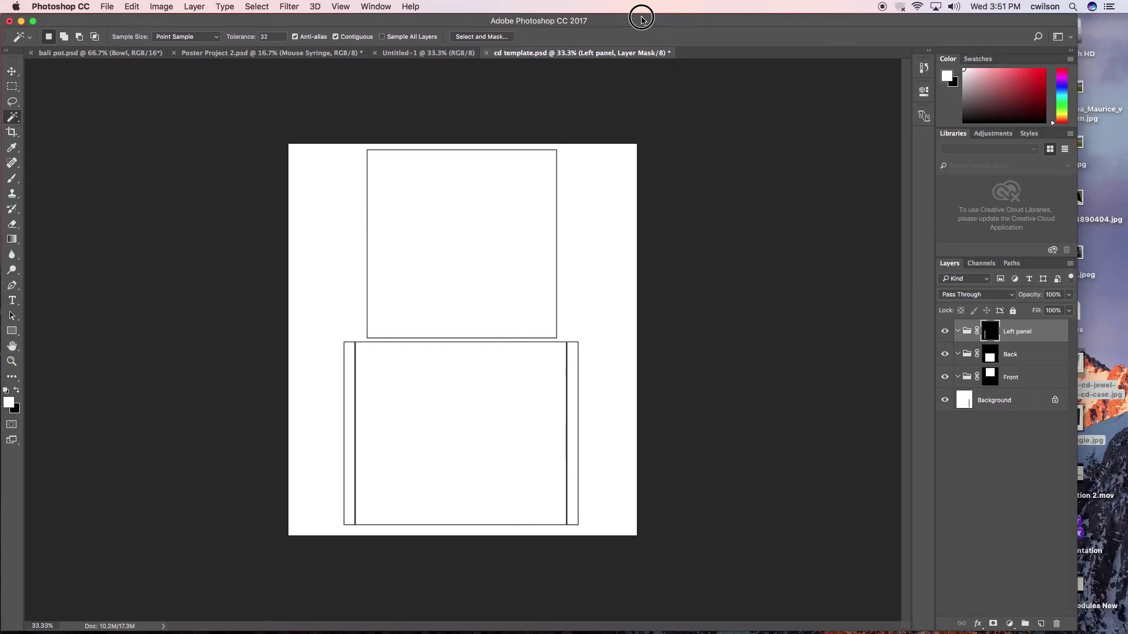
left_click(1081, 198)
left_click_drag(1081, 198, 496, 227)
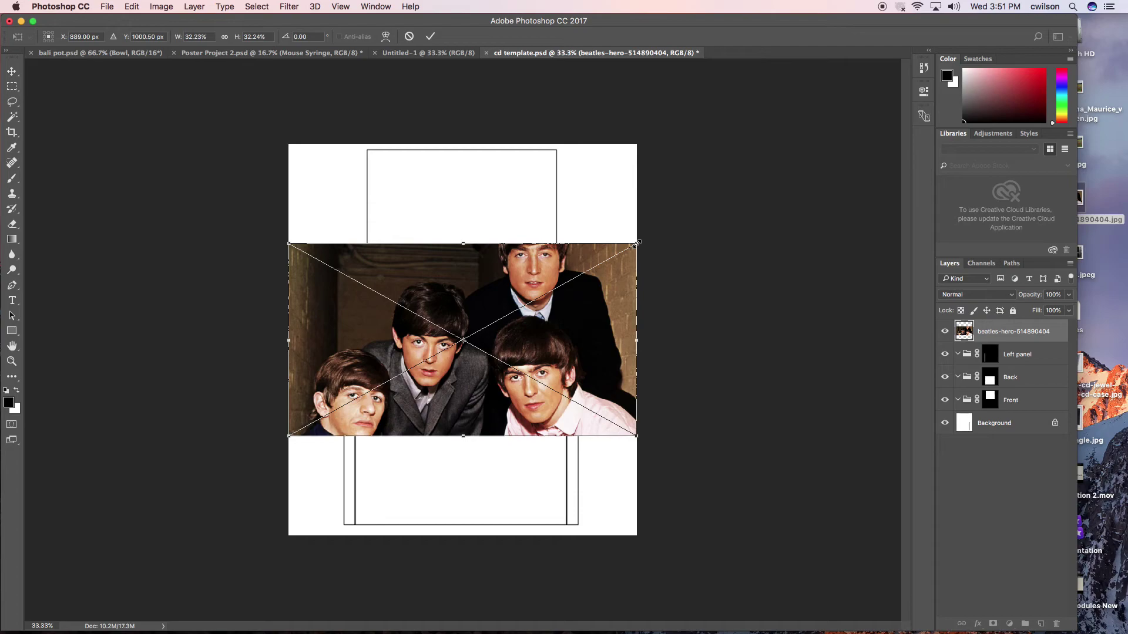
Scale the placed band photo proportionally to about 30.76%, position it over the upper square and commit the placement
left_click(225, 38)
left_click_drag(638, 241, 530, 178)
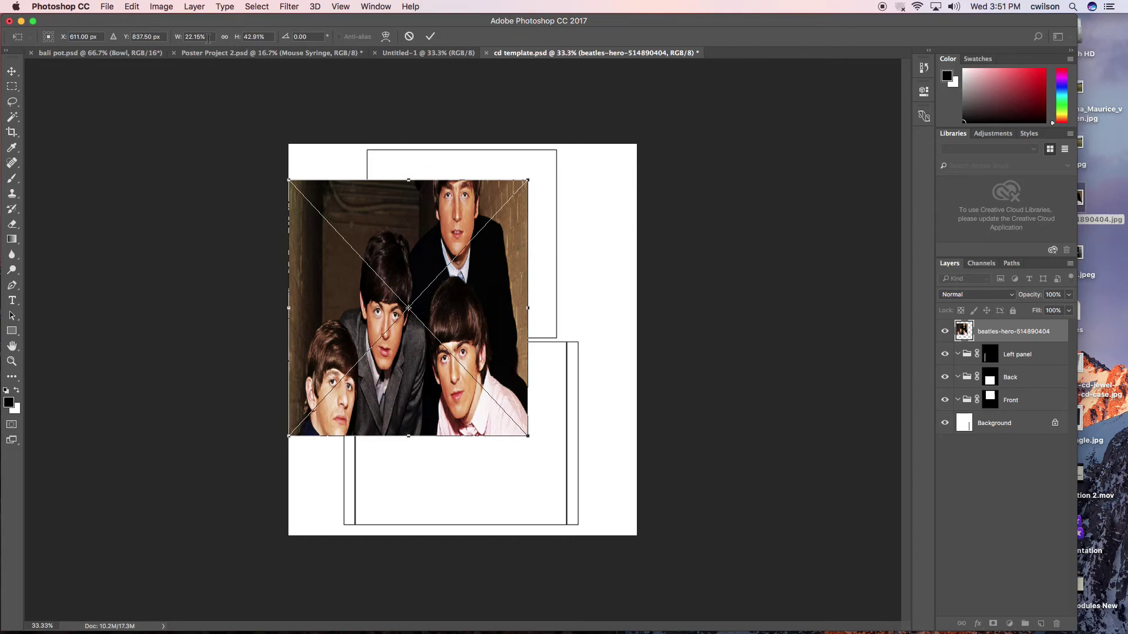
left_click(225, 37)
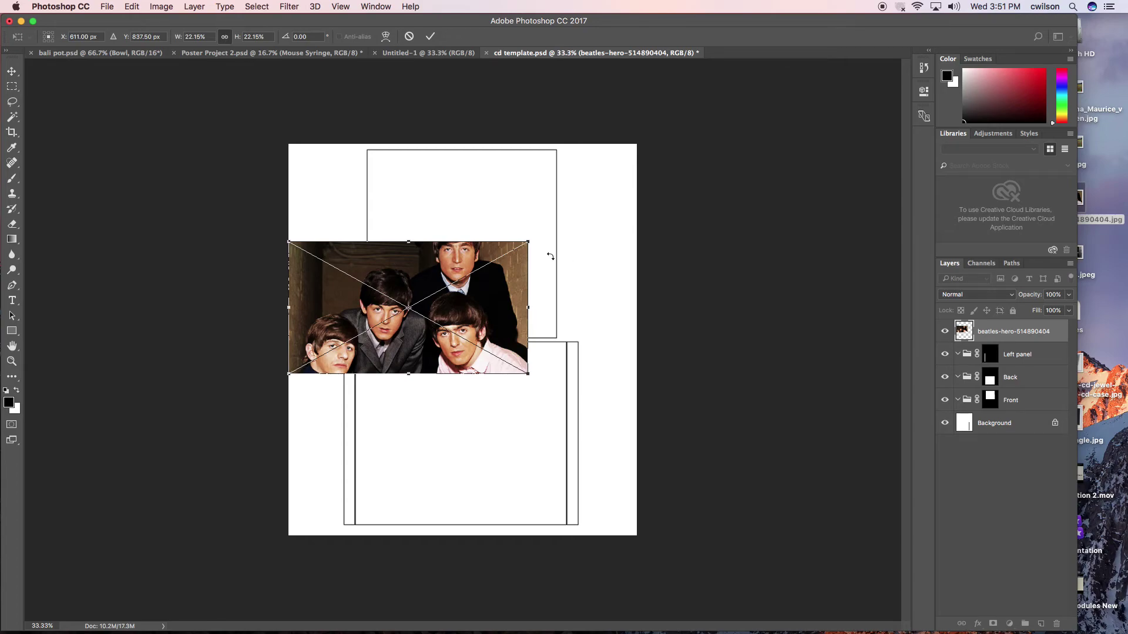
left_click_drag(529, 242, 594, 181)
left_click_drag(496, 239, 506, 204)
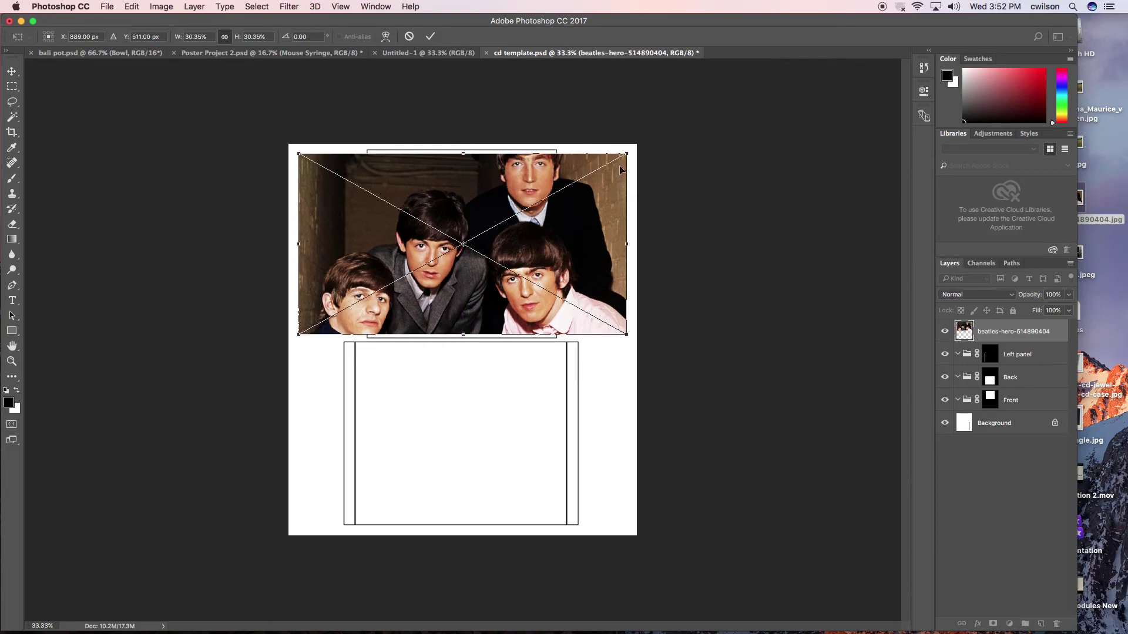
mouse_move(623, 157)
left_mouse_down()
mouse_move(629, 141)
mouse_move(630, 152)
left_mouse_up()
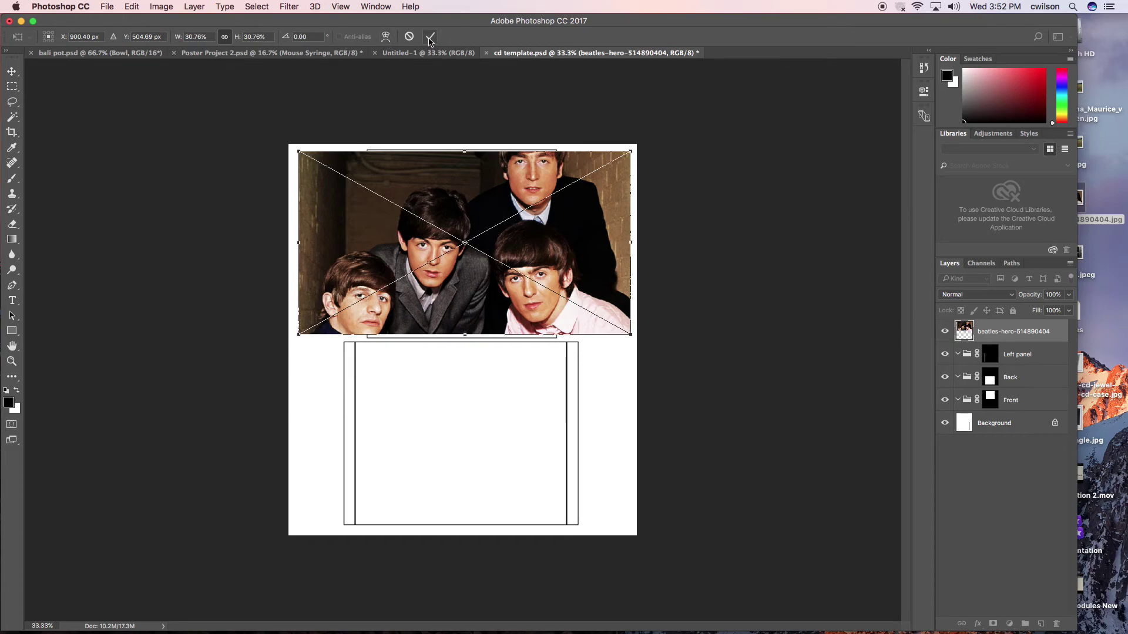
left_click(430, 37)
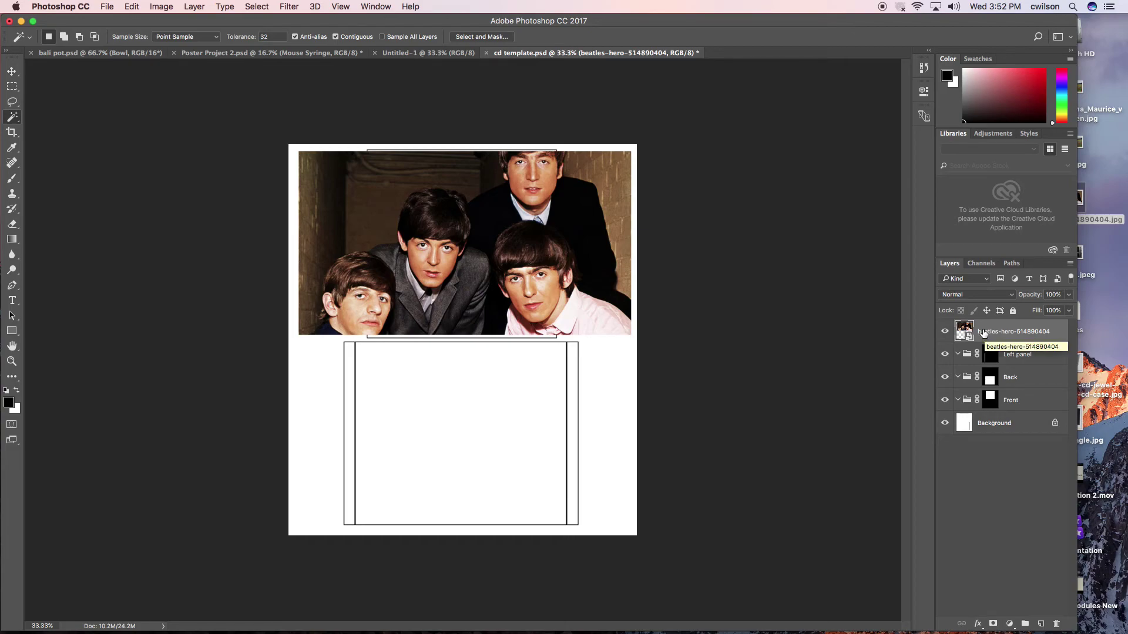
Move the band photo layer into the Front group and reposition the photo within the masked square
left_click_drag(984, 331, 999, 397)
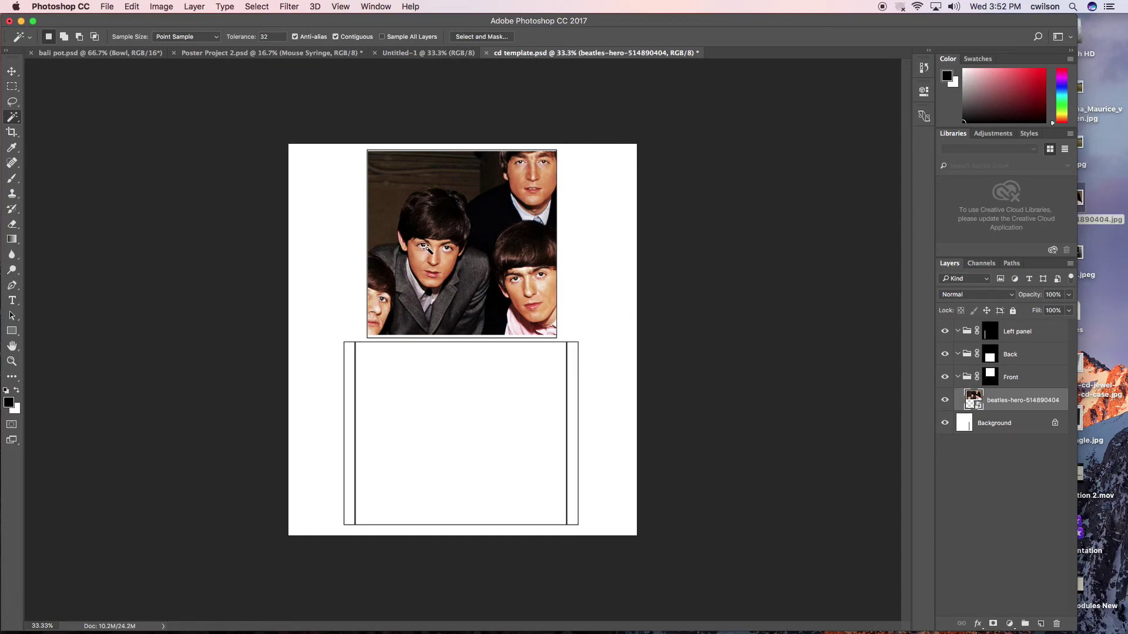
left_click(11, 71)
mouse_move(396, 210)
left_mouse_down()
mouse_move(448, 211)
mouse_move(327, 176)
mouse_move(448, 217)
mouse_move(428, 239)
mouse_move(388, 194)
mouse_move(397, 222)
mouse_move(429, 235)
mouse_move(416, 196)
mouse_move(382, 206)
mouse_move(398, 213)
left_mouse_up()
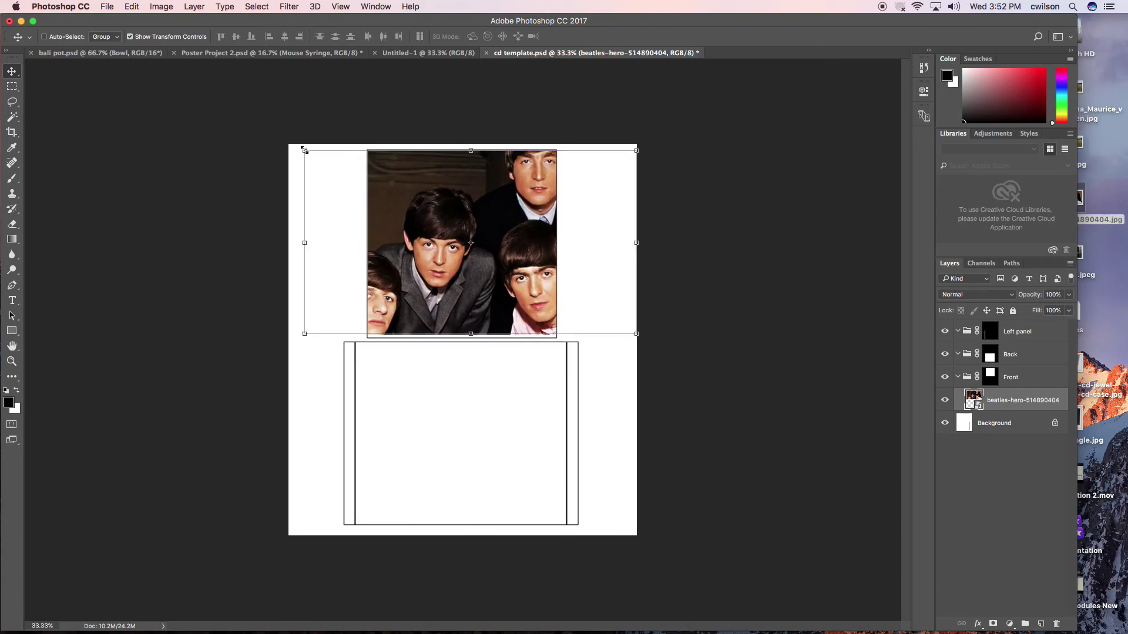
left_click_drag(429, 202, 445, 217)
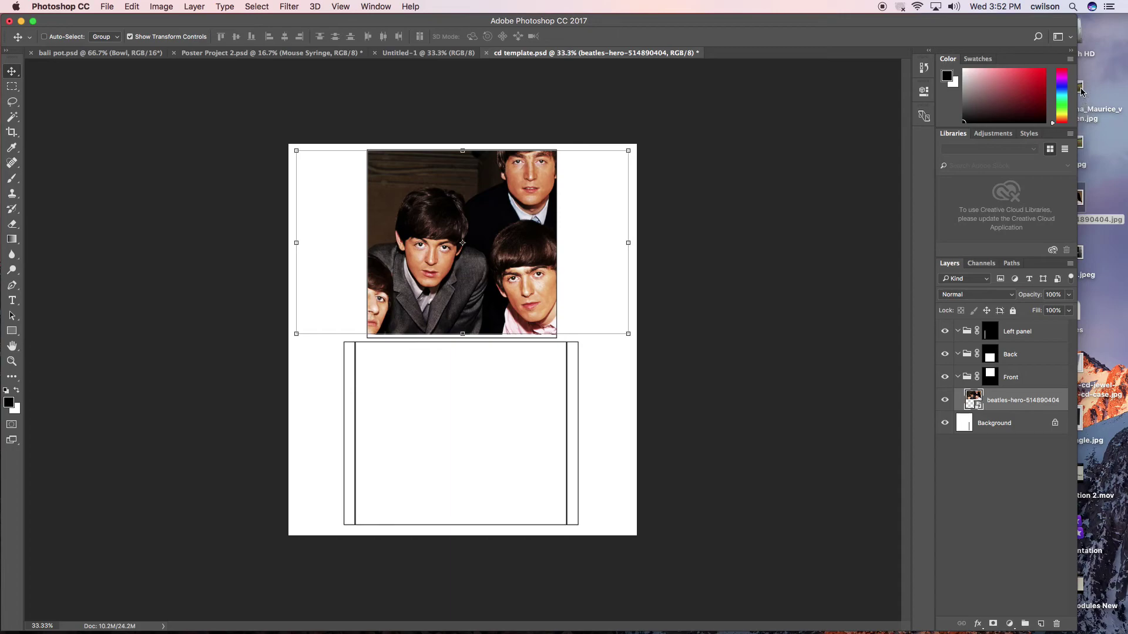
Place the Bloemenpanorama flower field image in the Front group, scaled proportionally to about 46.11% and covering the upper square
left_click_drag(1080, 91, 530, 246)
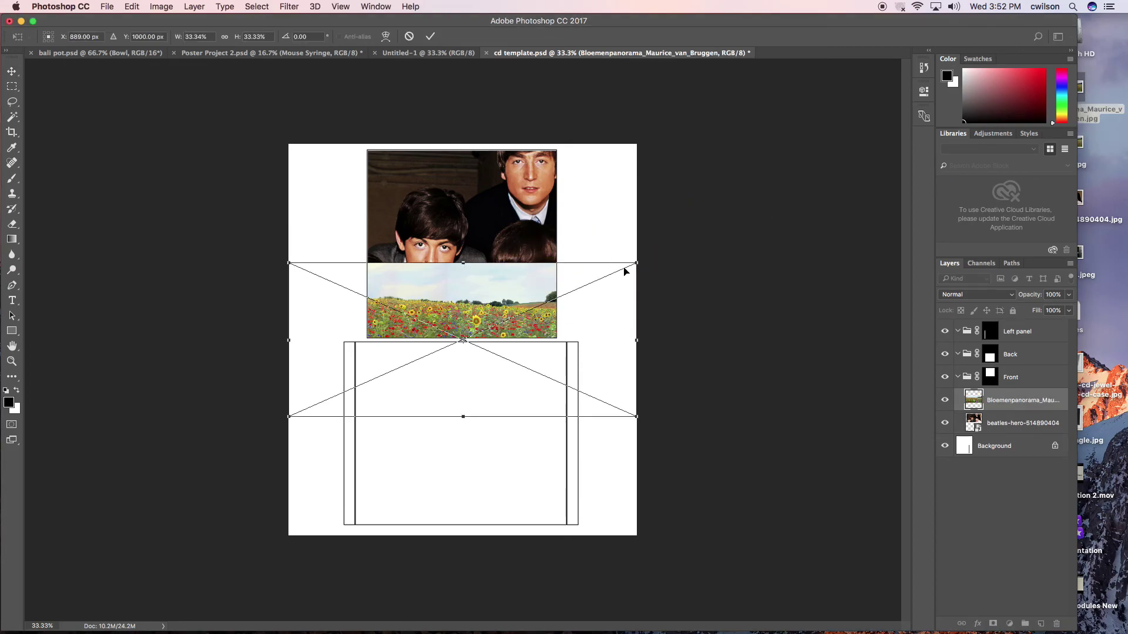
left_click_drag(633, 263, 770, 175)
left_click(225, 37)
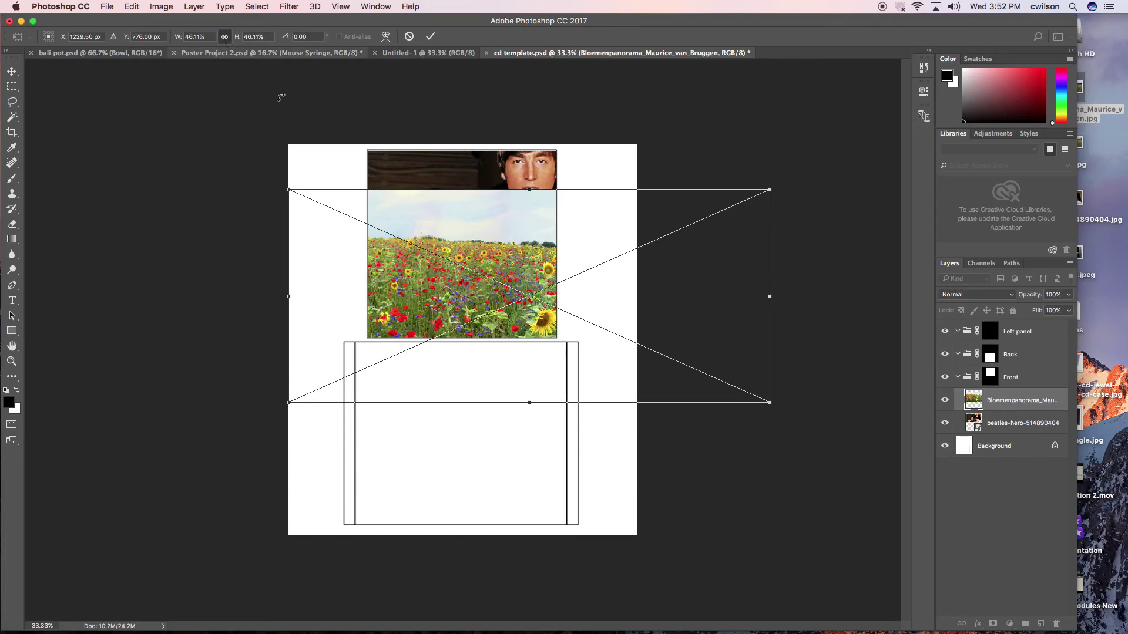
left_click_drag(446, 261, 423, 200)
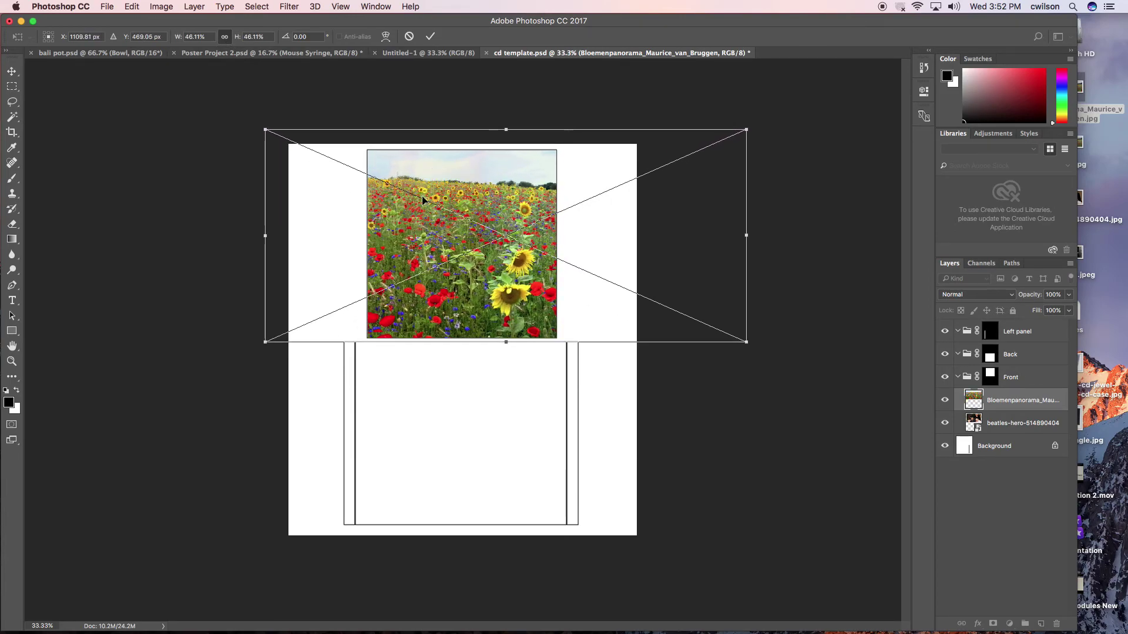
left_click(431, 36)
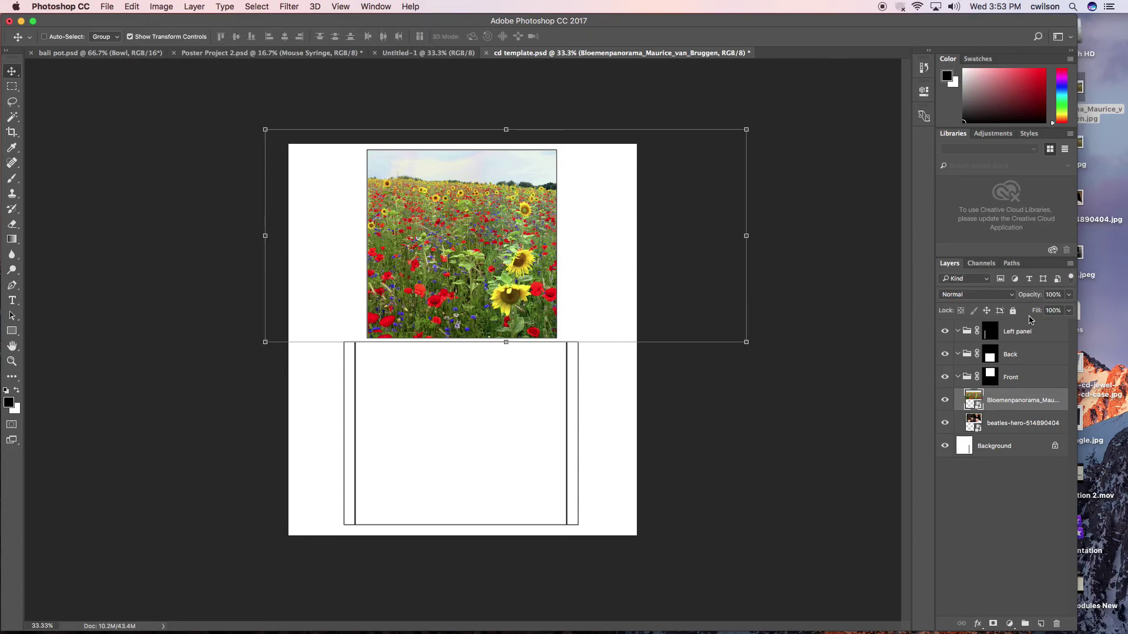
Lower the flower field layer's opacity to 95% and add a layer mask to it
left_click(1068, 295)
mouse_move(1070, 308)
left_mouse_down()
mouse_move(1030, 314)
mouse_move(1086, 310)
mouse_move(1066, 314)
left_mouse_up()
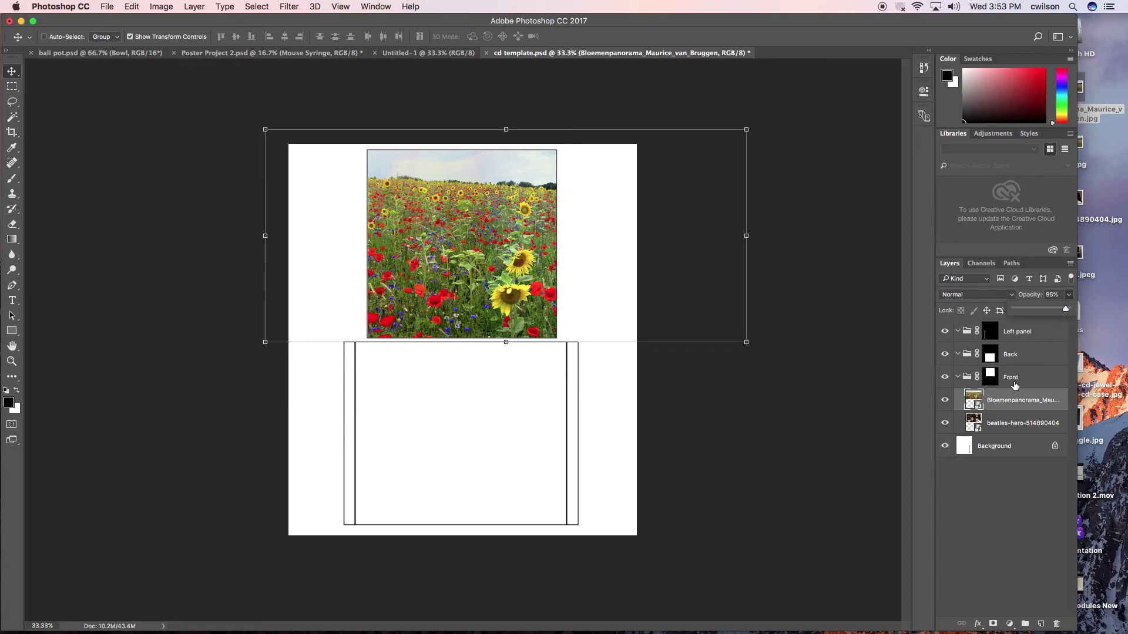
left_click(993, 624)
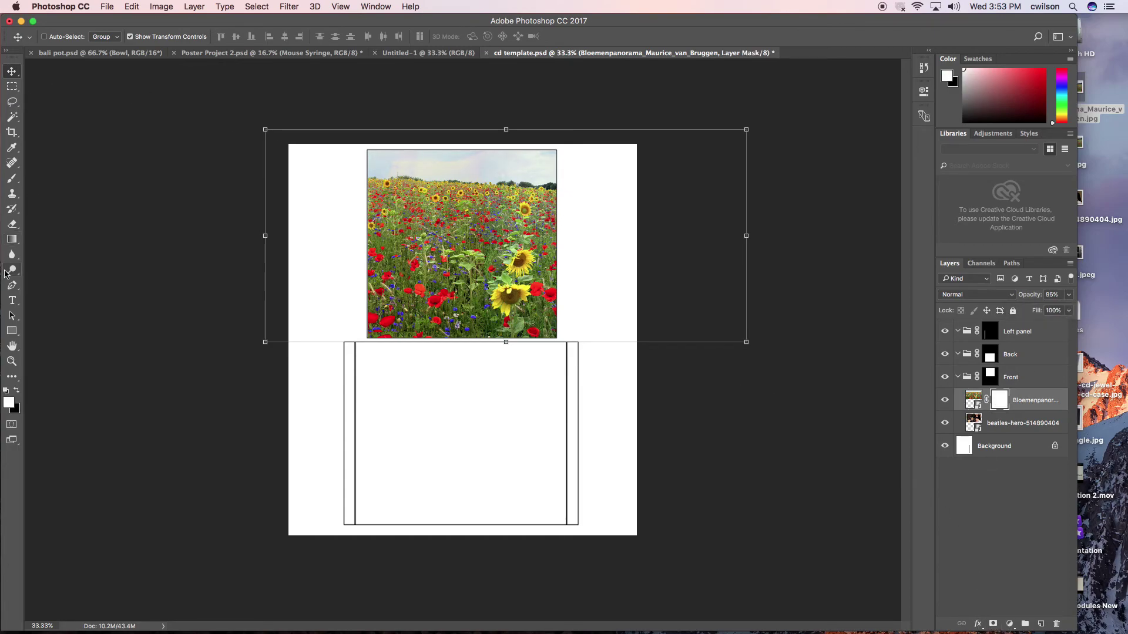
Paint black on the flower layer's mask with a soft 97 px brush to reveal the band members' faces underneath
left_click(12, 178)
left_click(19, 392)
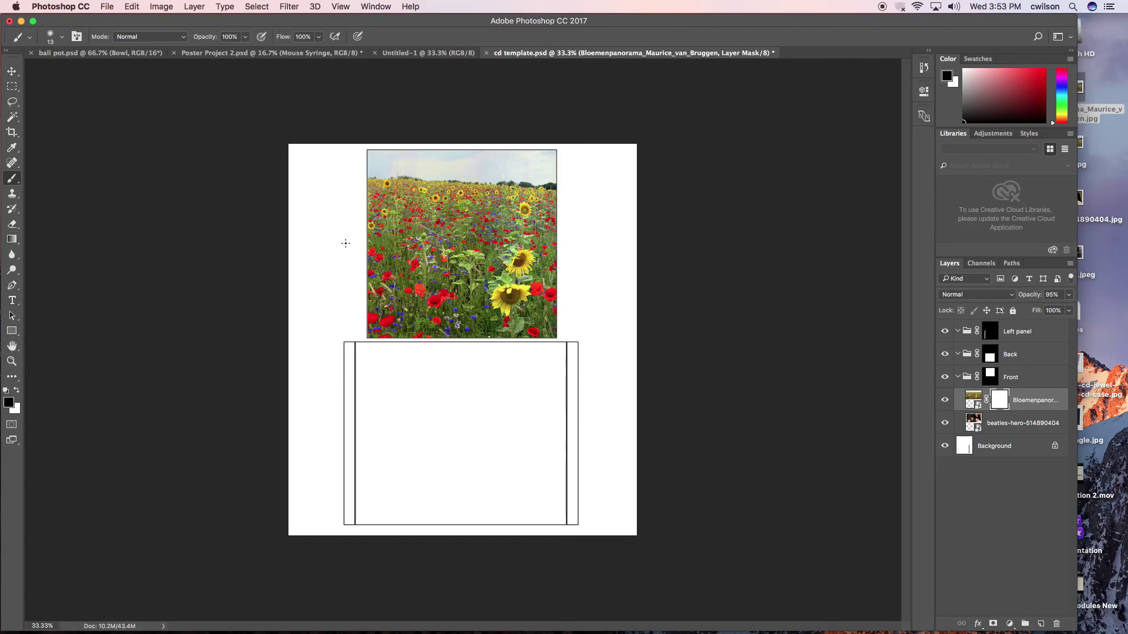
left_click(62, 37)
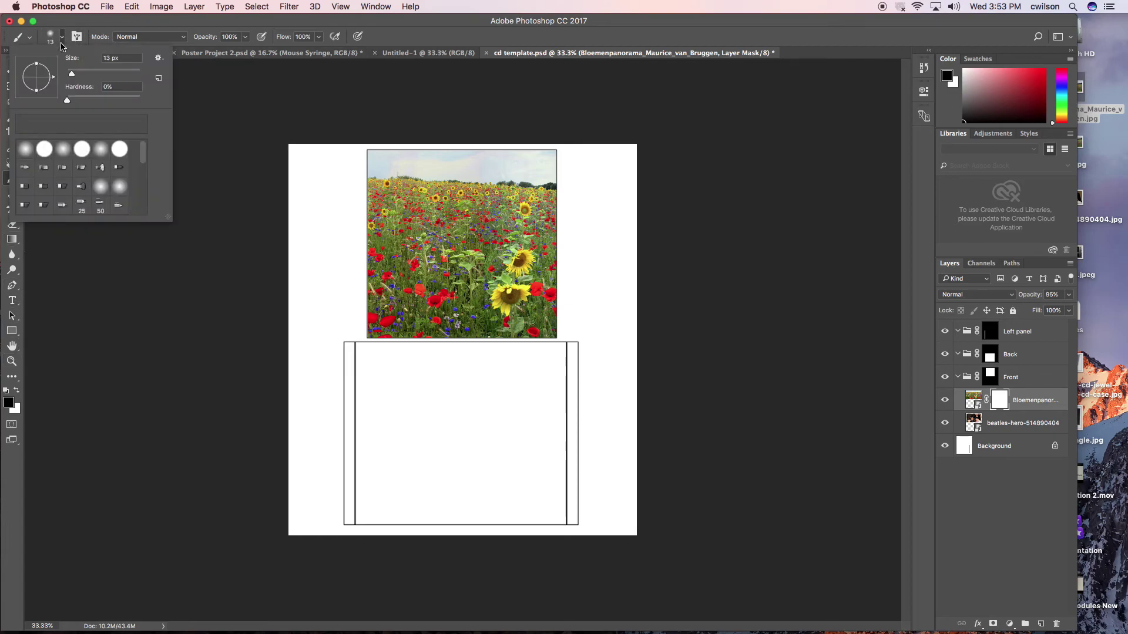
left_click_drag(72, 71, 103, 72)
mouse_move(421, 233)
left_mouse_down()
mouse_move(405, 282)
mouse_move(435, 231)
mouse_move(408, 235)
mouse_move(439, 214)
mouse_move(440, 234)
mouse_move(459, 226)
mouse_move(433, 254)
mouse_move(423, 227)
mouse_move(376, 282)
mouse_move(447, 321)
mouse_move(473, 297)
mouse_move(476, 247)
mouse_move(481, 266)
mouse_move(524, 282)
mouse_move(452, 283)
mouse_move(446, 251)
mouse_move(466, 217)
mouse_move(491, 217)
mouse_move(509, 244)
mouse_move(480, 263)
mouse_move(512, 242)
mouse_move(551, 247)
mouse_move(550, 283)
mouse_move(493, 224)
mouse_move(510, 223)
mouse_move(376, 229)
left_mouse_up()
left_click_drag(529, 220, 526, 194)
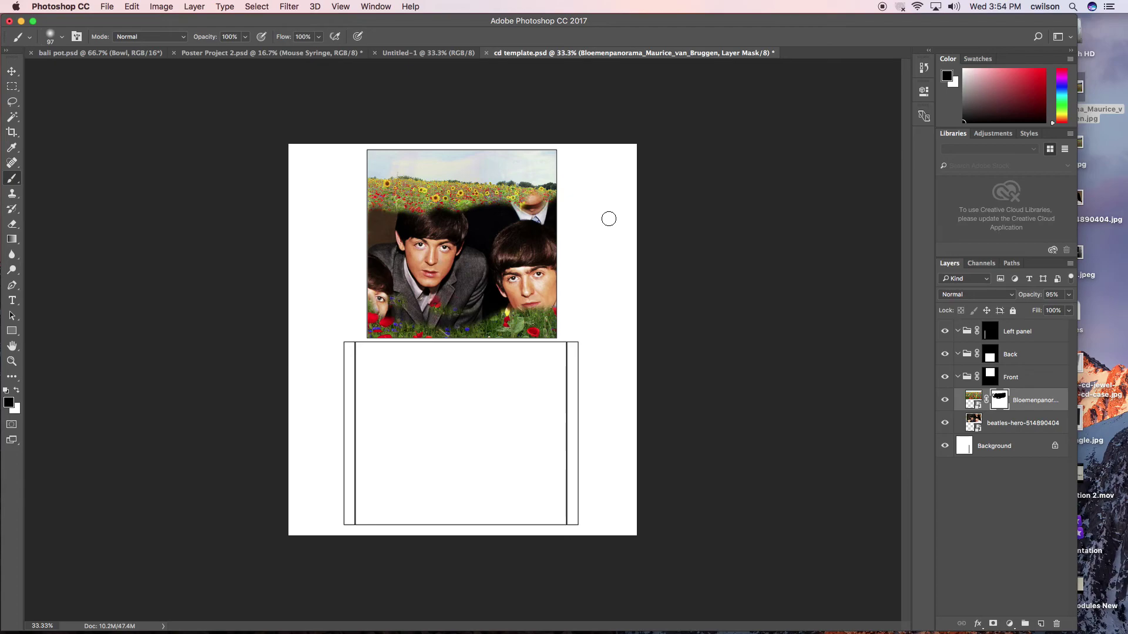
Add the horizontal text "THe BEatles" over the band photo in the Front group and set its size to 72 pt
left_click(11, 300)
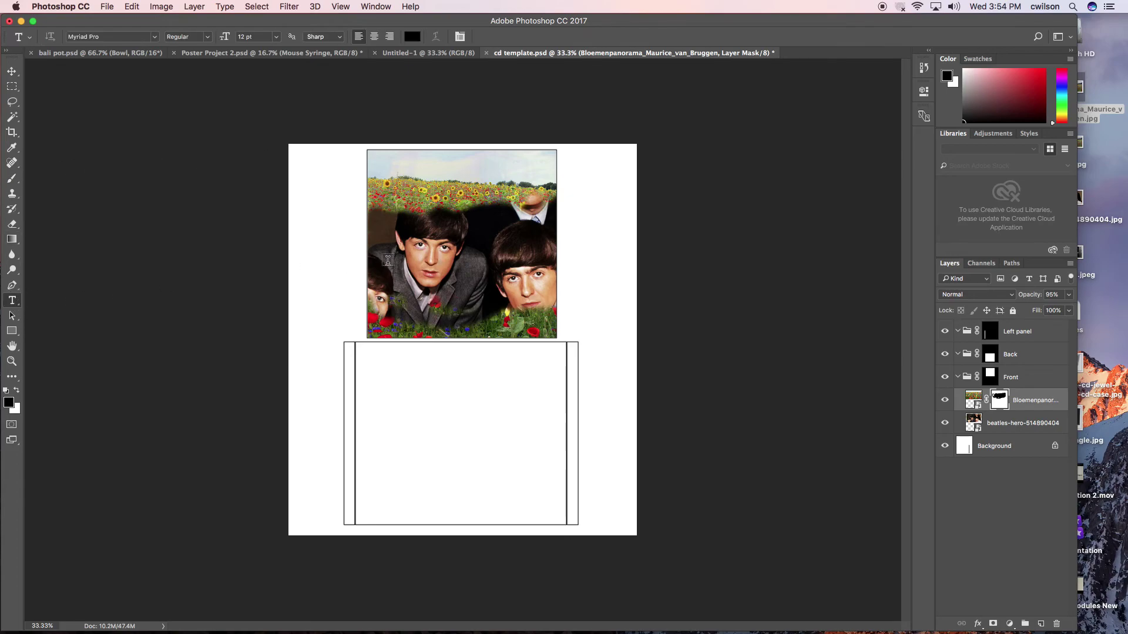
left_click(420, 241)
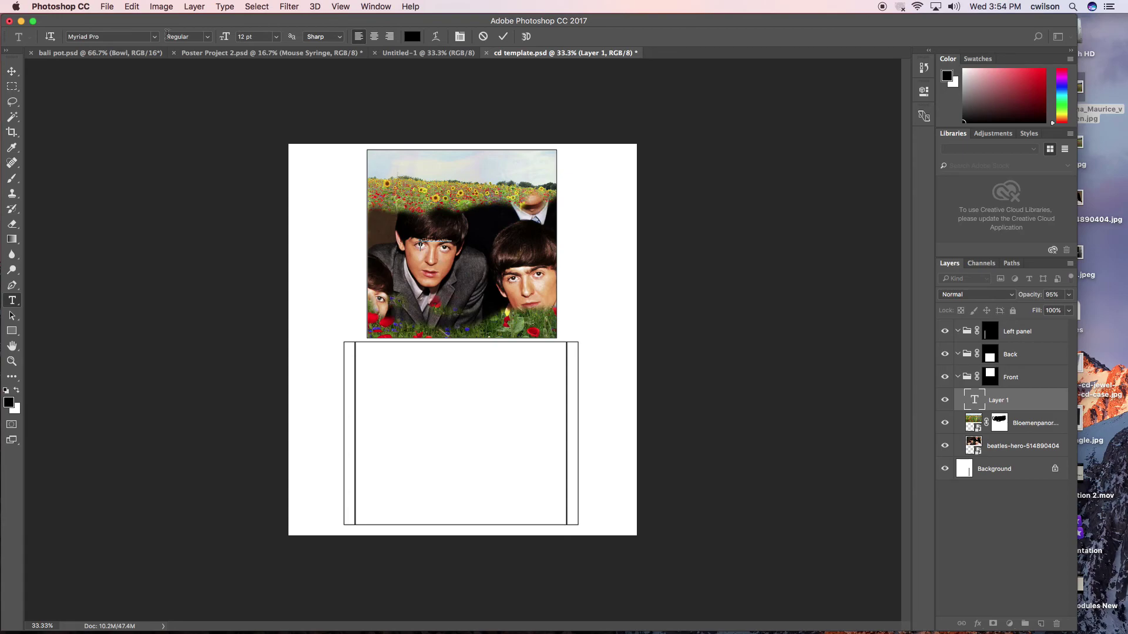
left_click(276, 37)
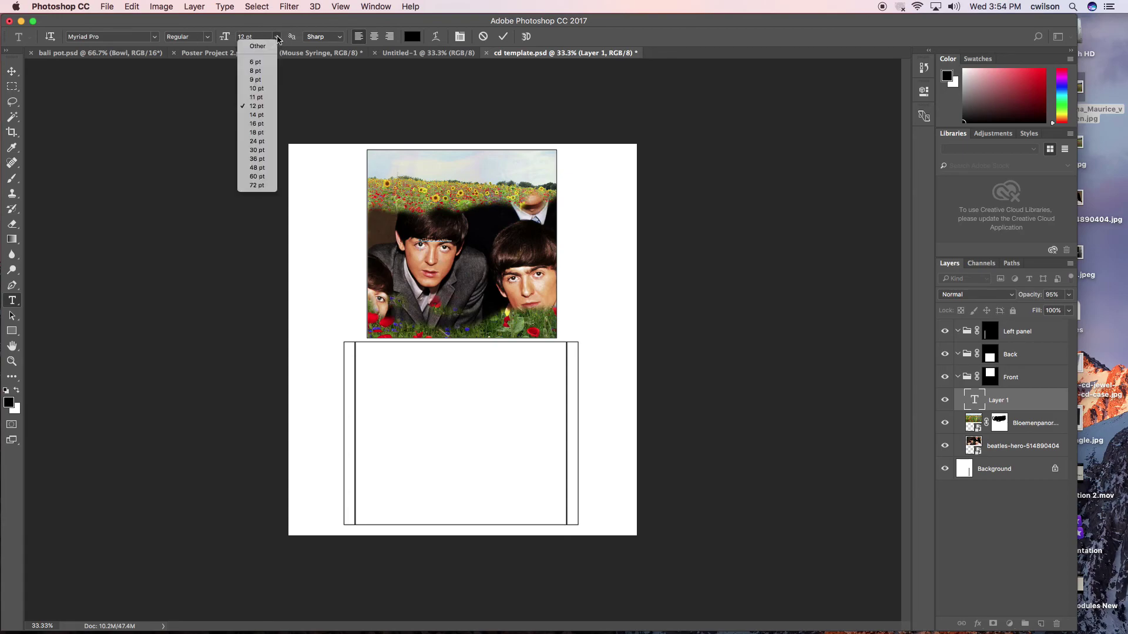
left_click(266, 185)
triple_click(443, 238)
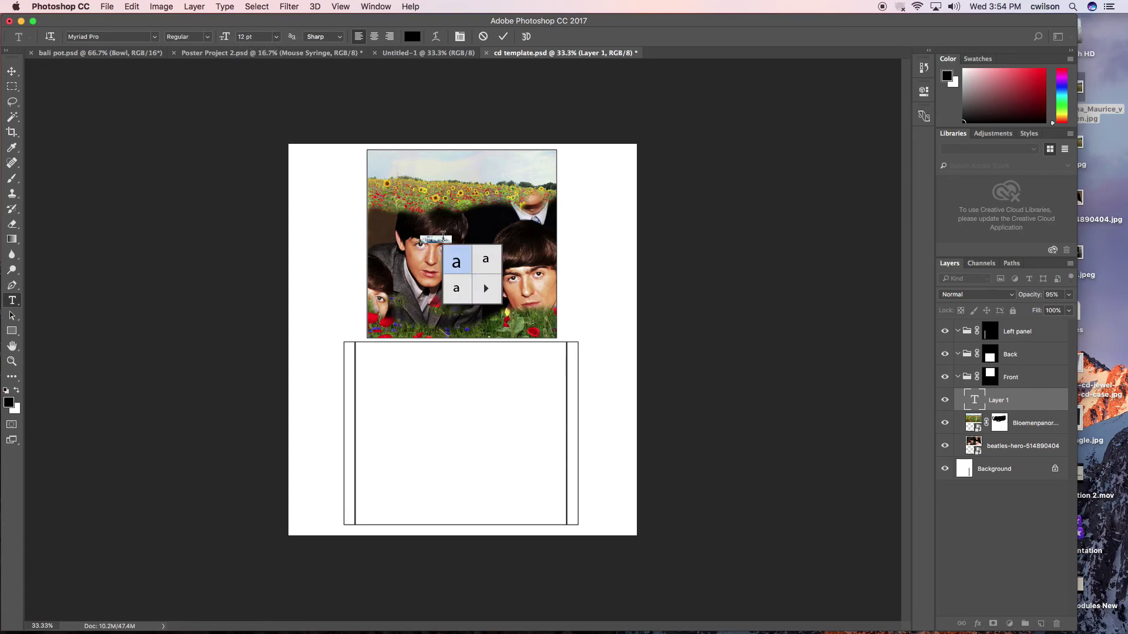
left_click(276, 36)
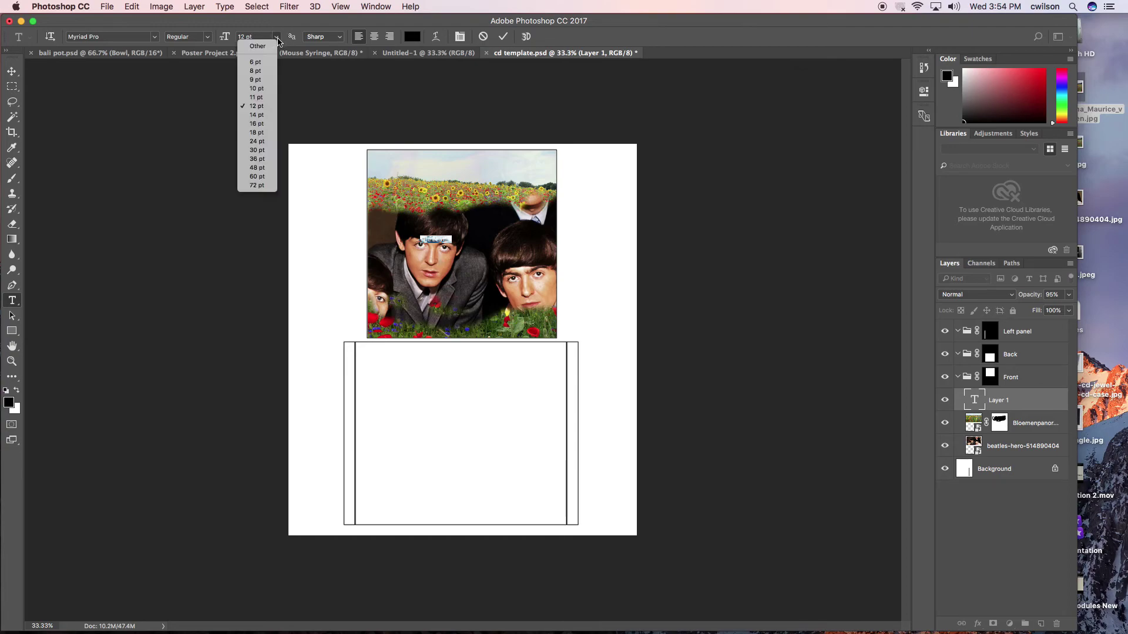
left_click(268, 185)
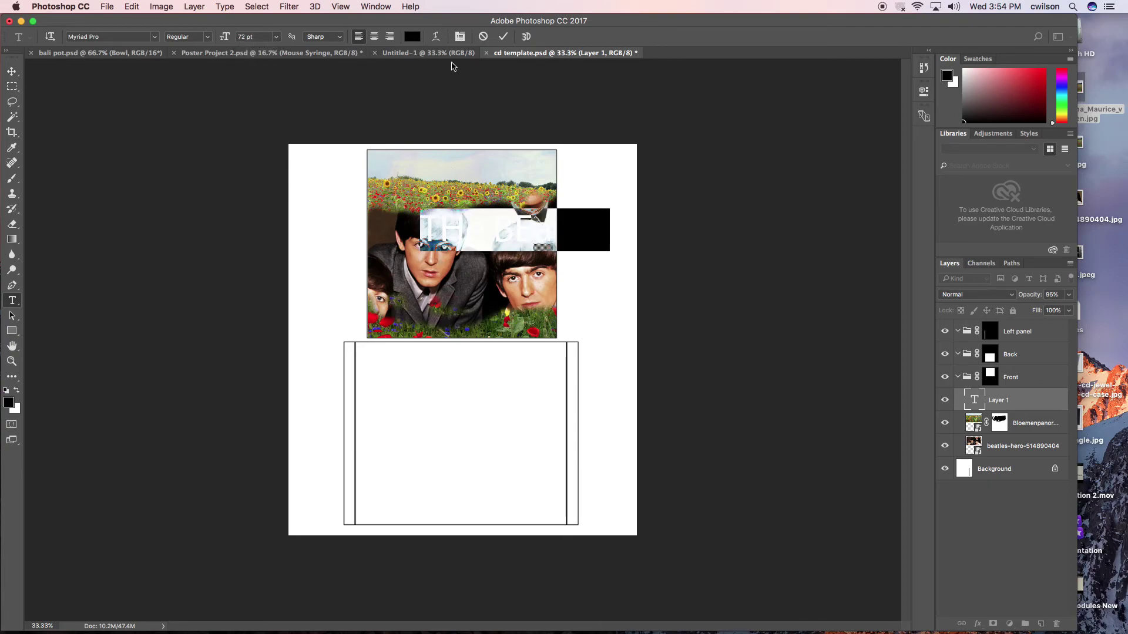
Color the title text strong blue with a hue of 236° and commit the text
left_click(413, 36)
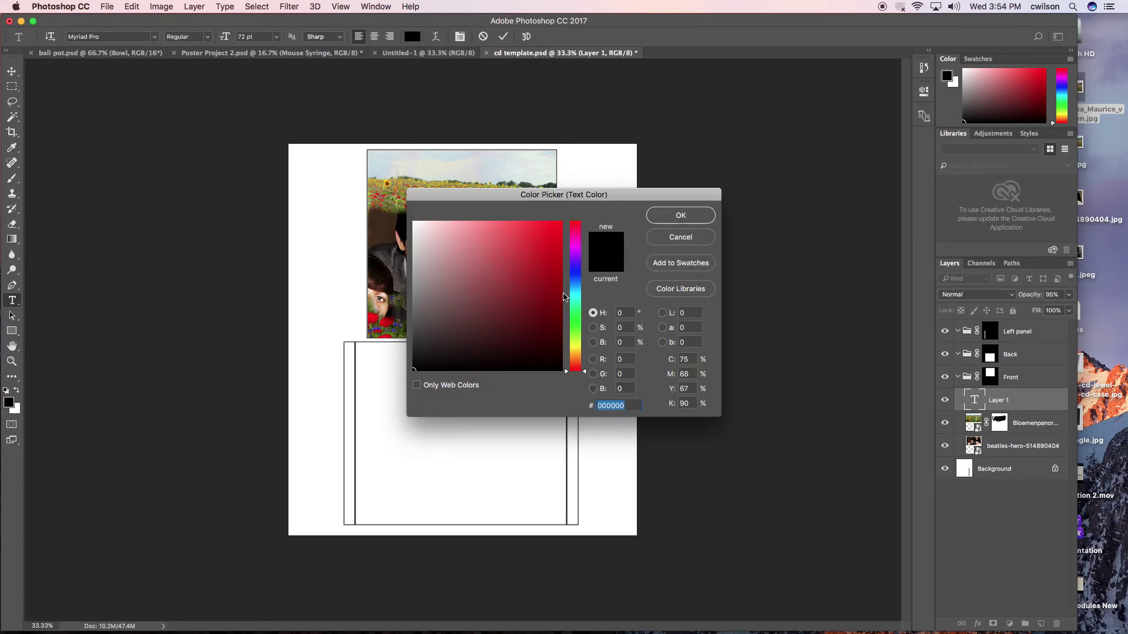
left_click(574, 274)
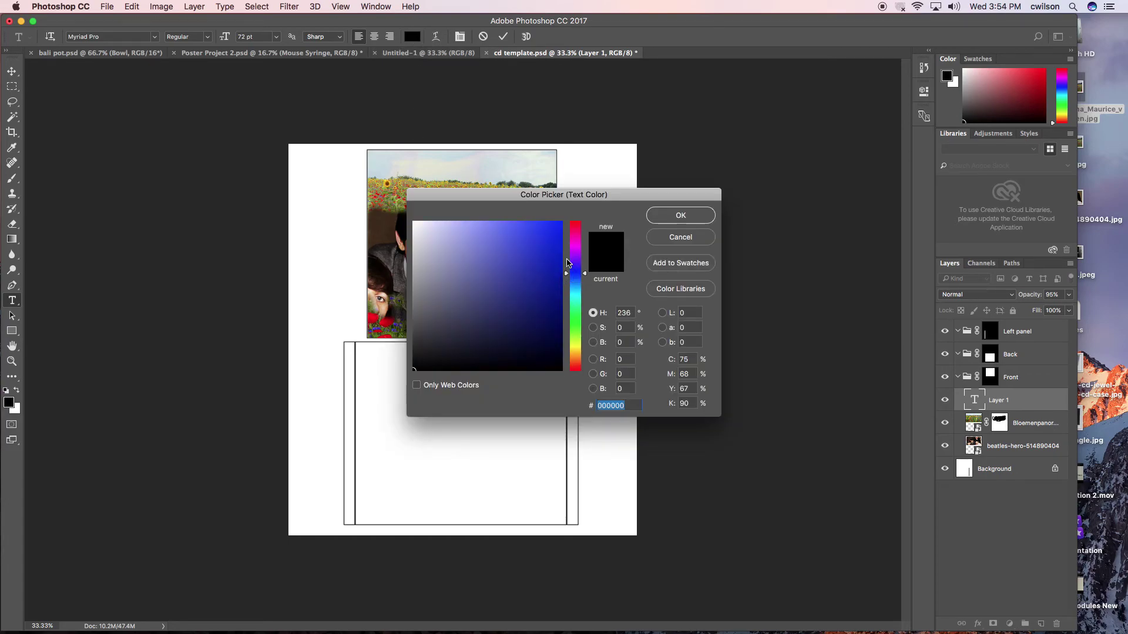
left_click(552, 245)
left_click(681, 216)
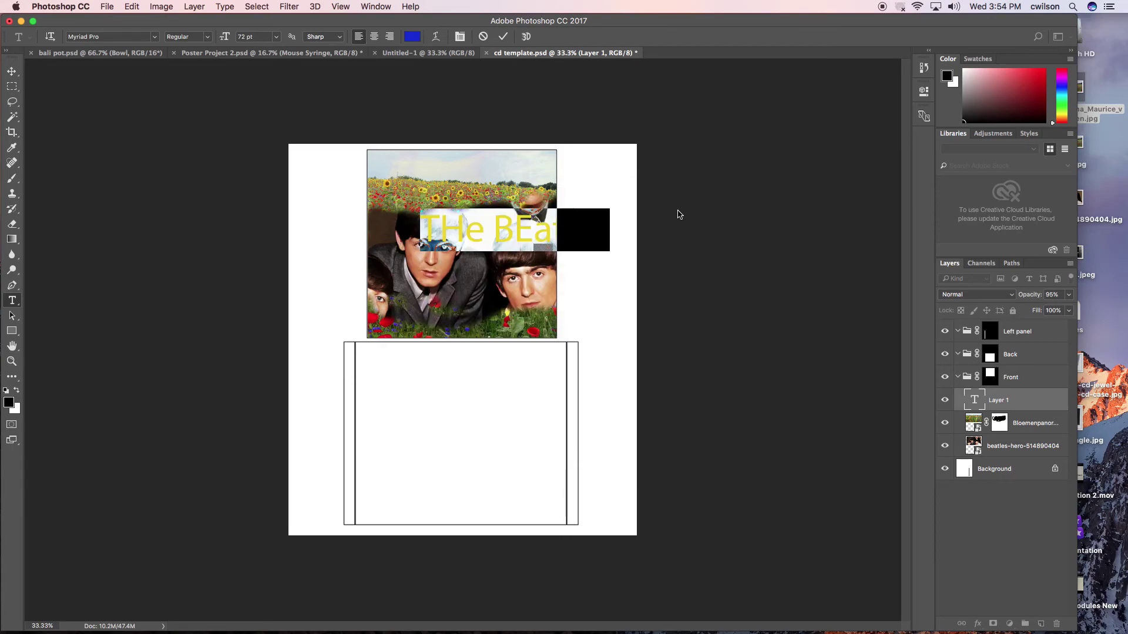
left_click(551, 233)
left_click_drag(551, 234, 546, 232)
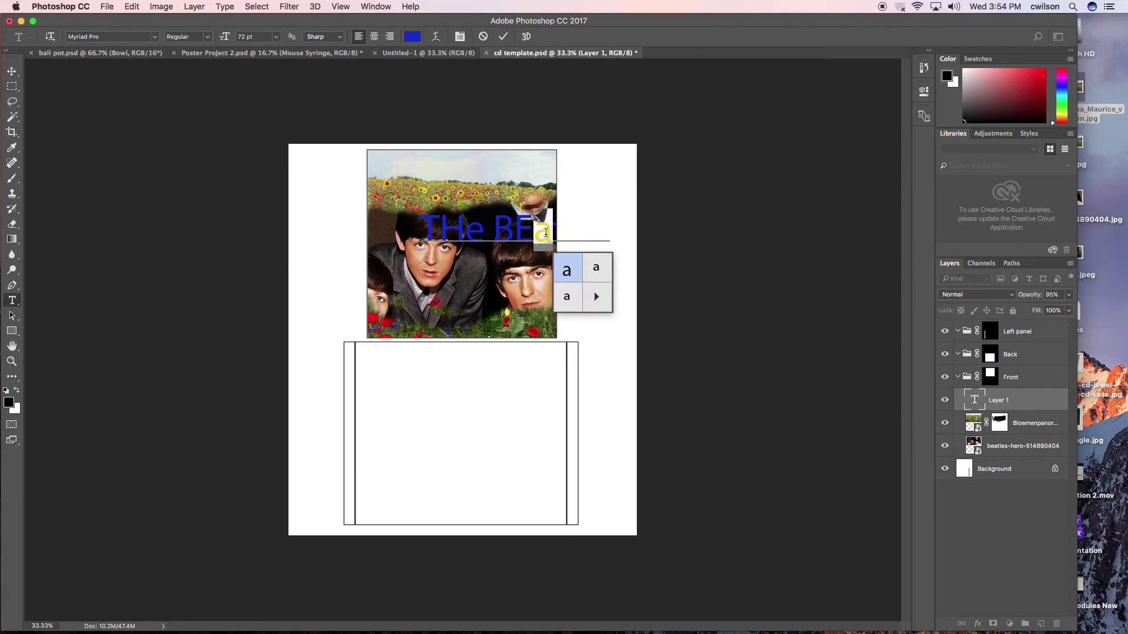
double_click(546, 233)
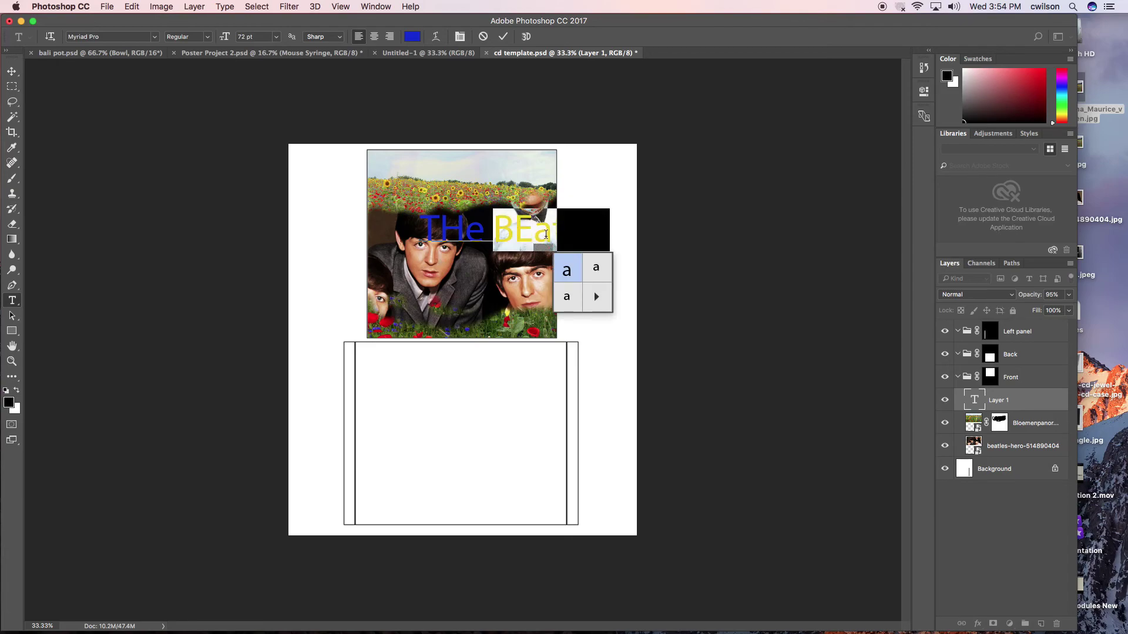
triple_click(545, 233)
left_click(539, 241)
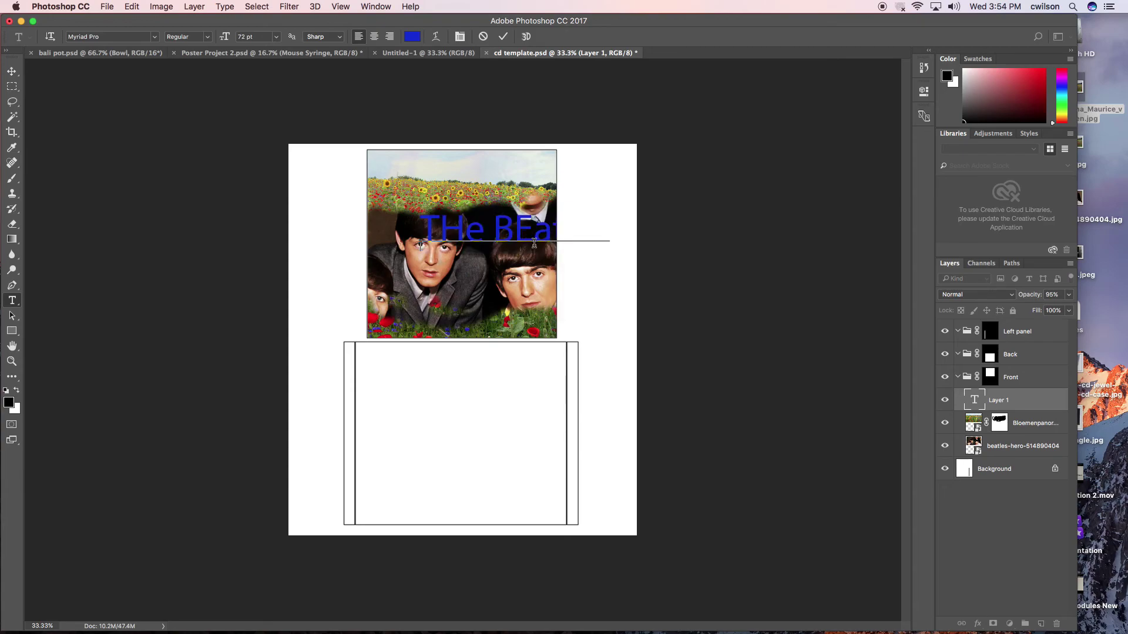
left_click(502, 36)
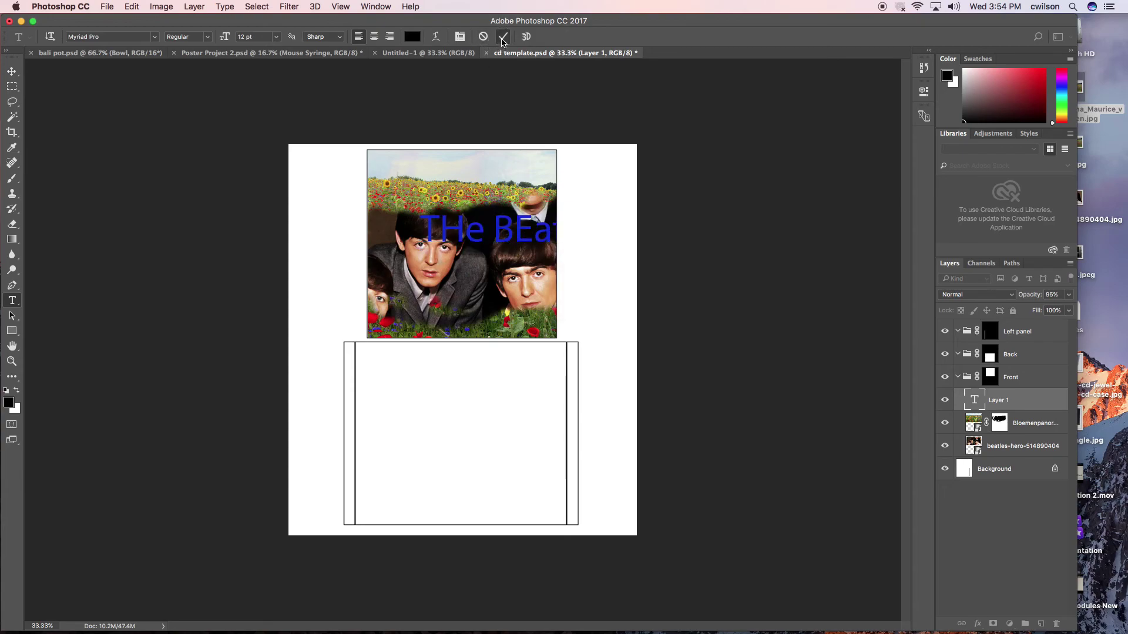
Shift the title to span the front cover's width and correct its capitalization to "The Beatles"
left_click(14, 73)
left_click_drag(474, 232, 429, 260)
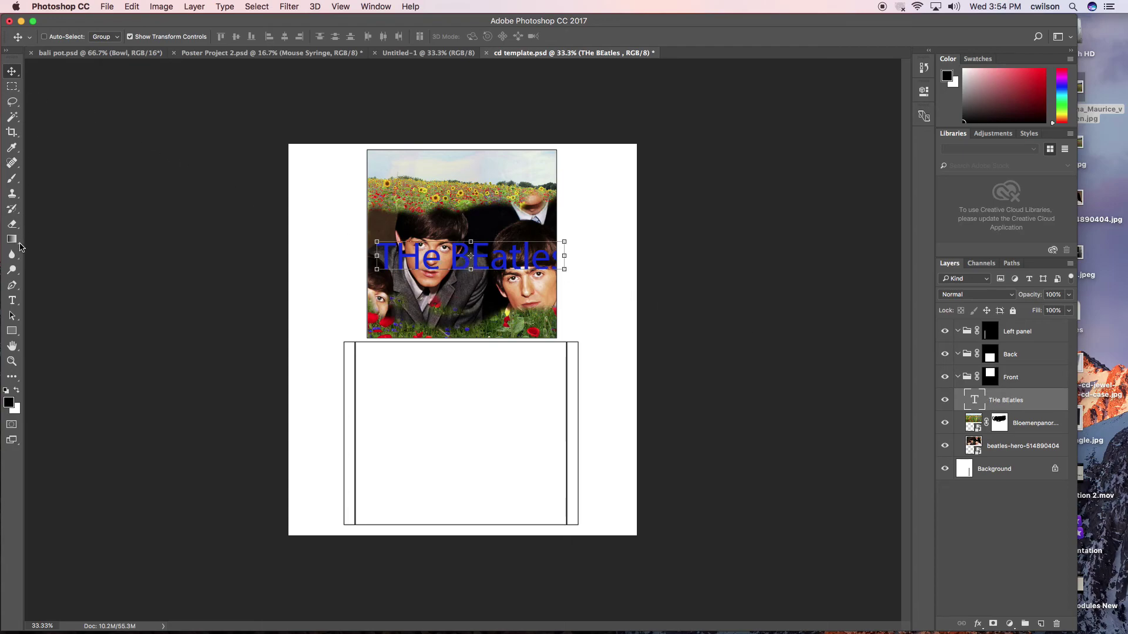
left_click(11, 300)
left_click(487, 260)
key("BackSpace")
type("e")
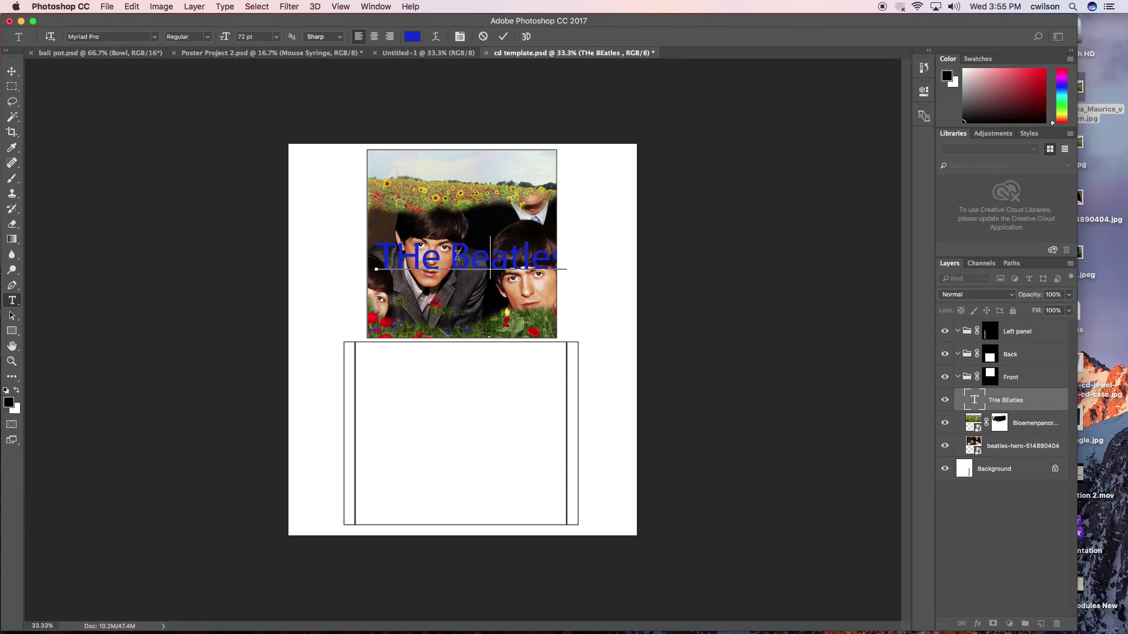
left_click(419, 256)
key("BackSpace")
type("h")
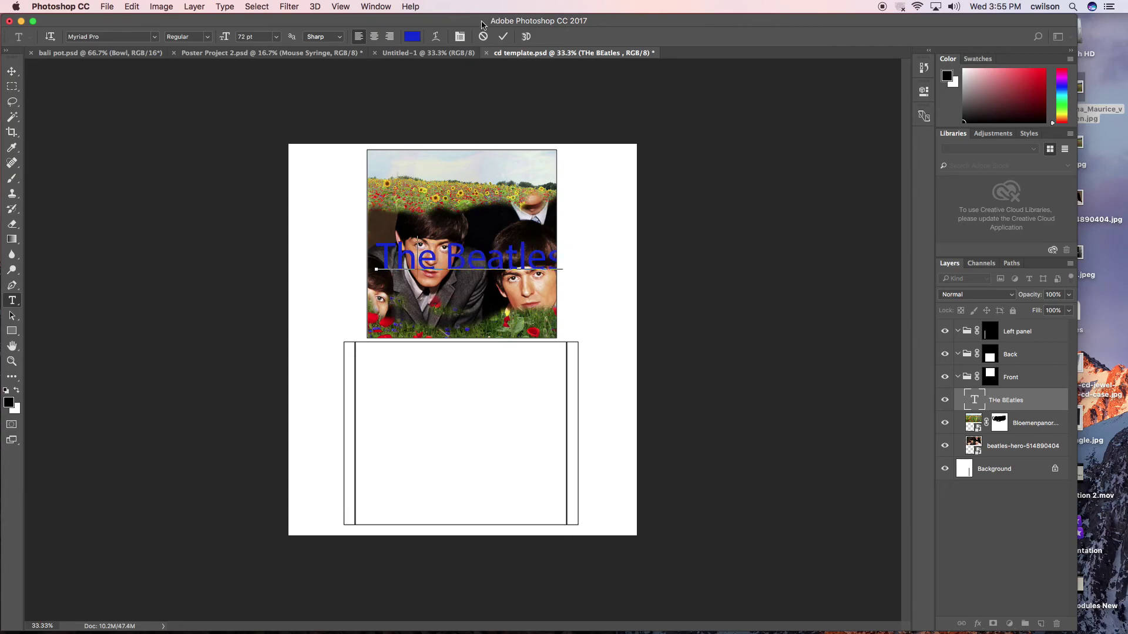
left_click(506, 39)
Move the title down to the lower part of the front cover, over the flowers and grass
left_click(12, 71)
left_click_drag(418, 260, 415, 215)
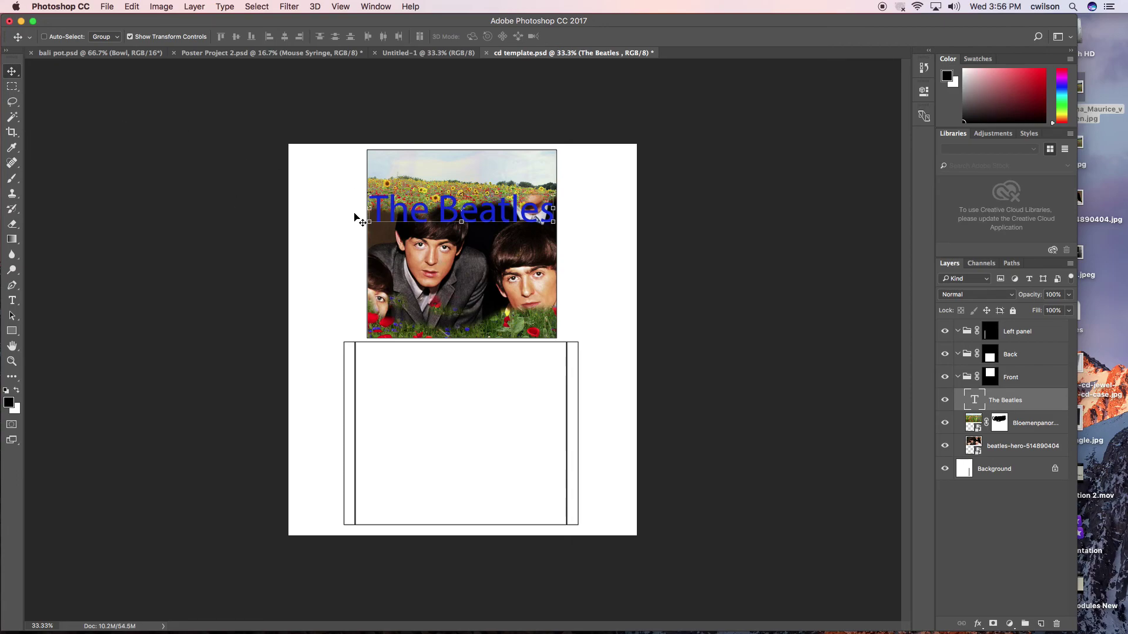
left_click_drag(391, 217, 433, 293)
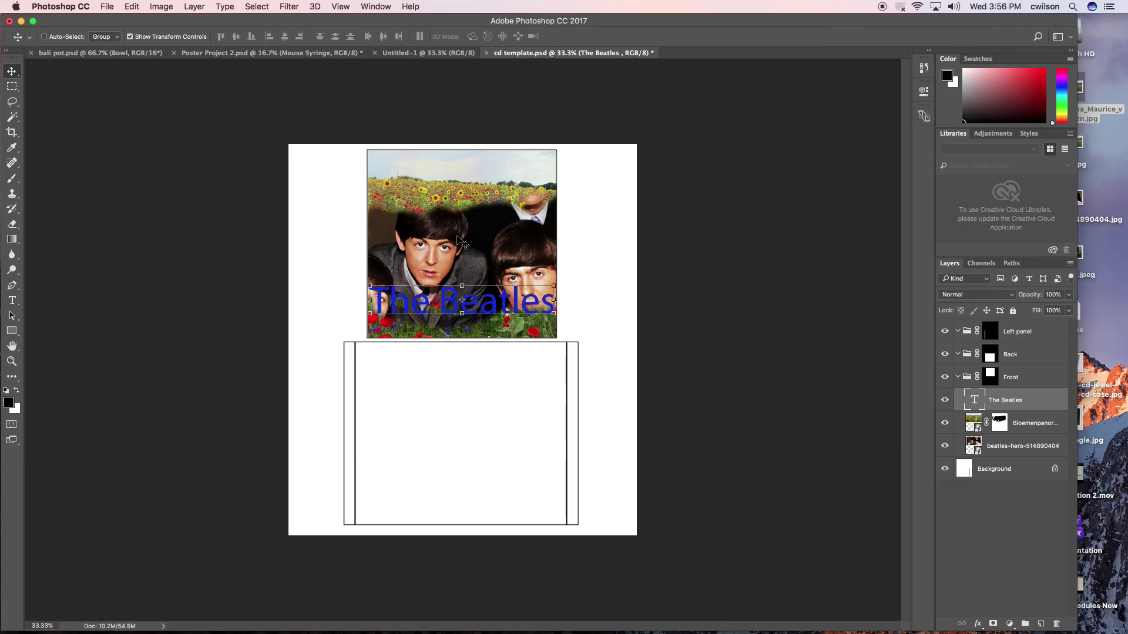
Add a second "The Beatles" text in the Left panel group and move it across the narrow left spine strip
left_click(11, 301)
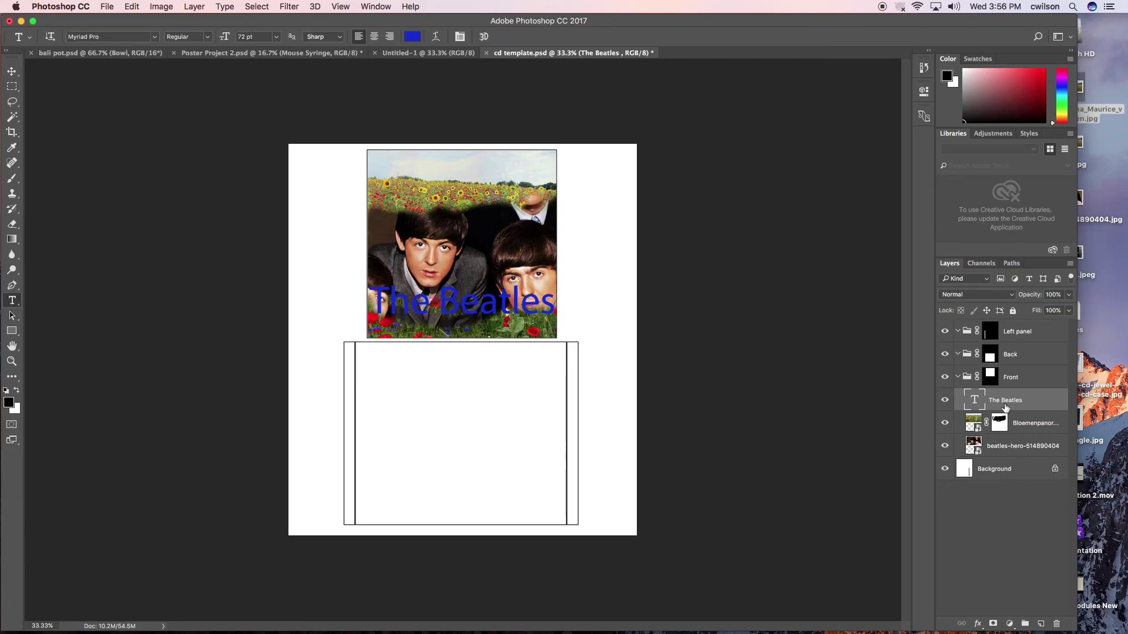
left_click(1007, 334)
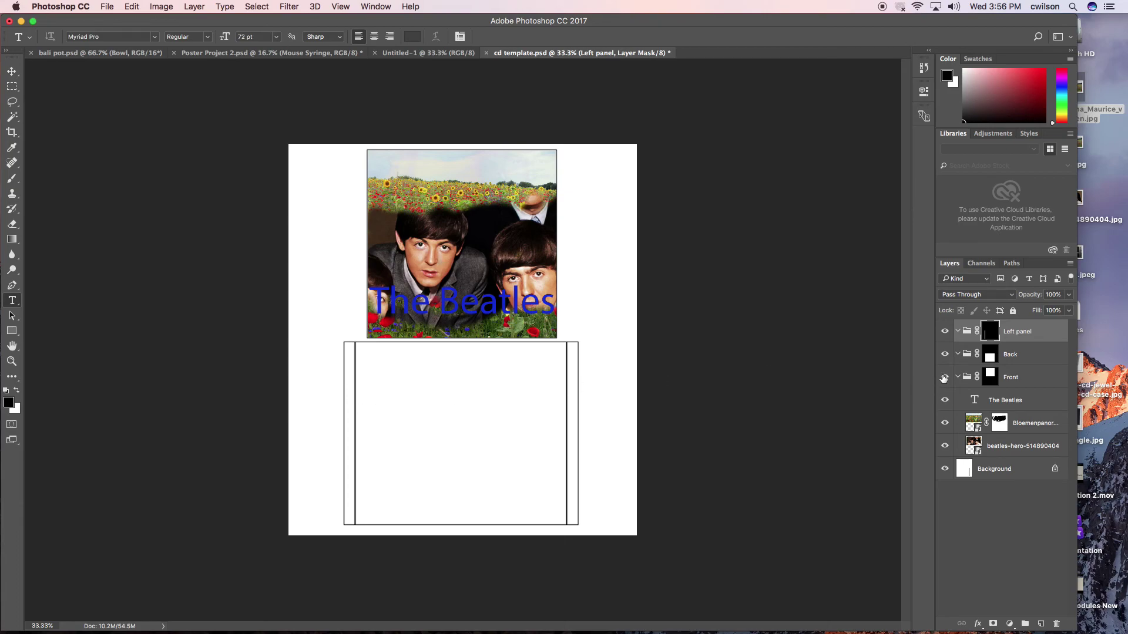
left_click(415, 408)
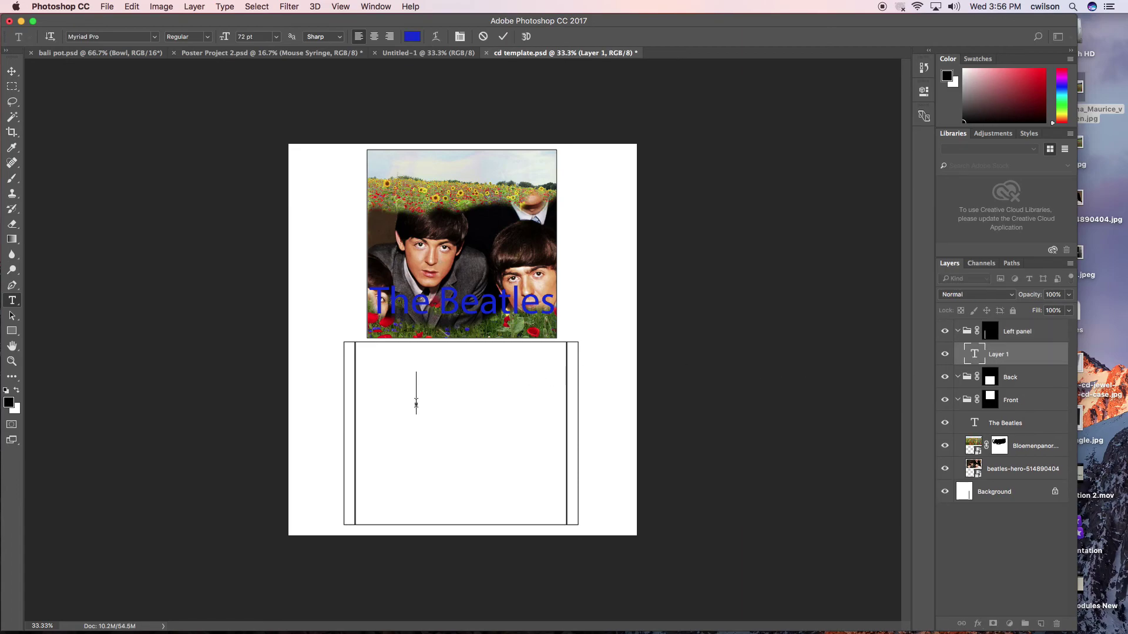
type("_________")
left_click(504, 38)
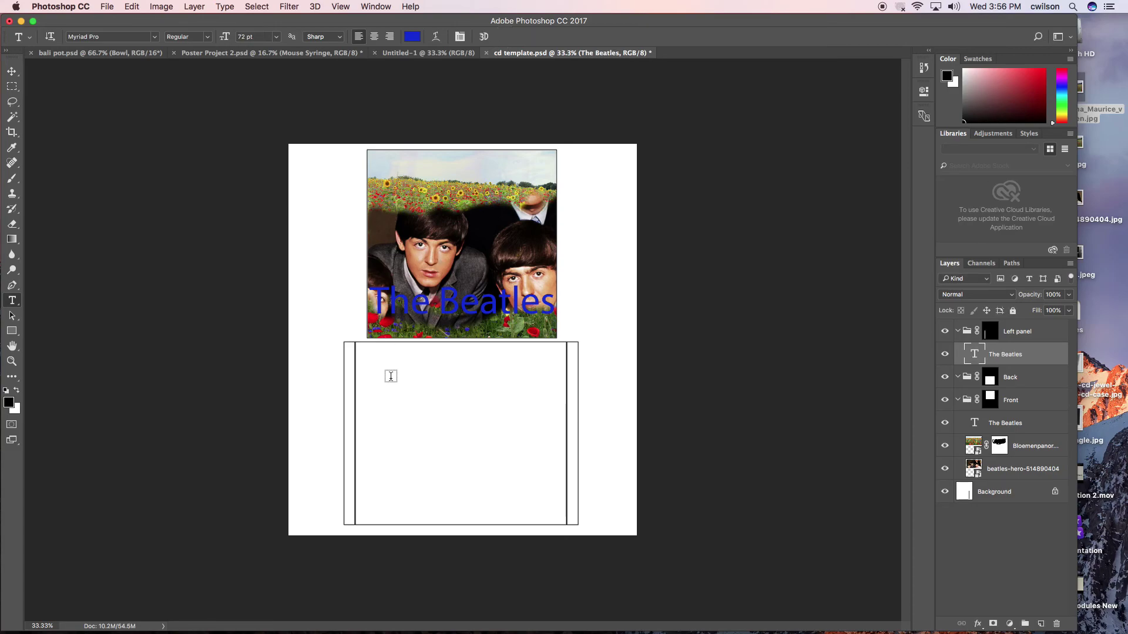
left_click(12, 71)
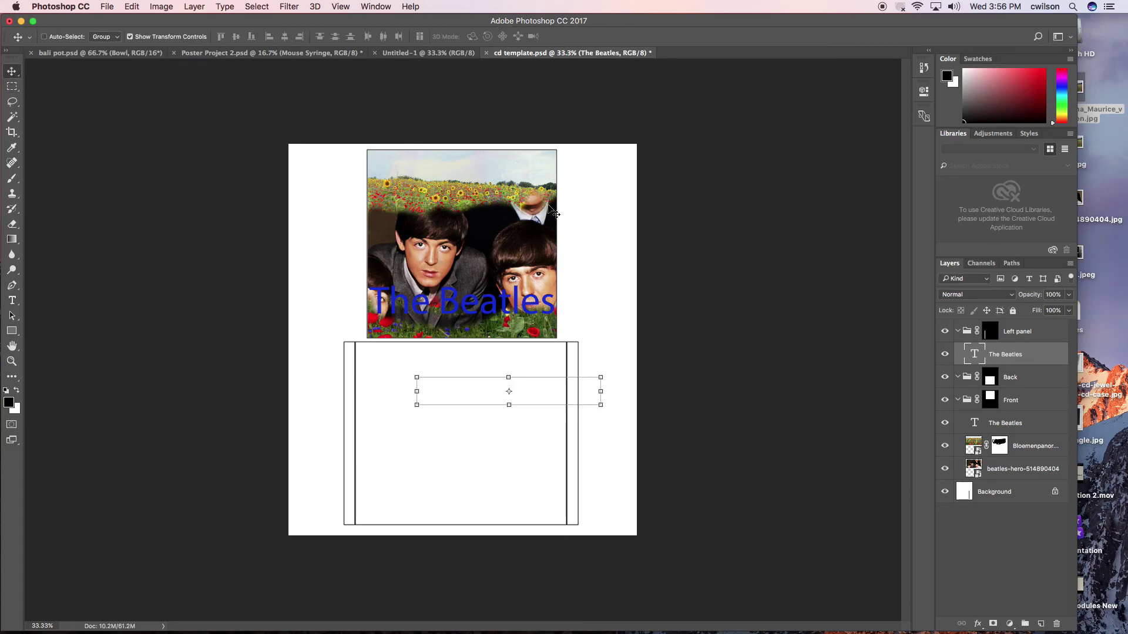
left_click_drag(453, 405, 357, 392)
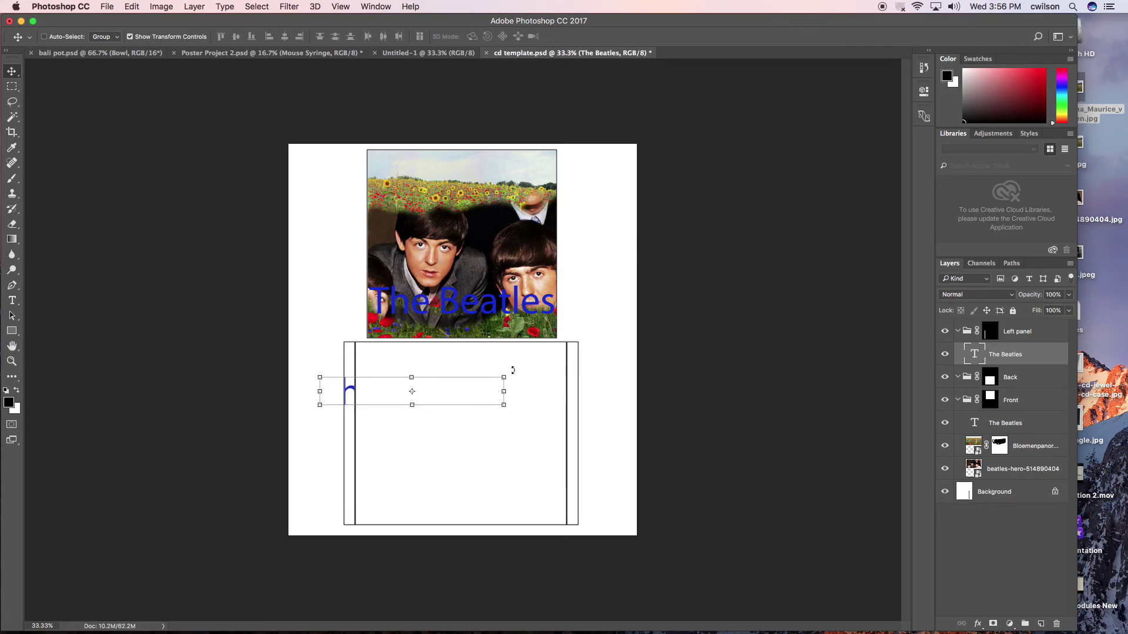
Rotate the spine text to -90°, scale it proportionally to about 29.85%, and fit it at the lower end of the left strip
mouse_move(12, 300)
left_mouse_down()
mouse_move(47, 312)
mouse_move(18, 301)
left_mouse_up()
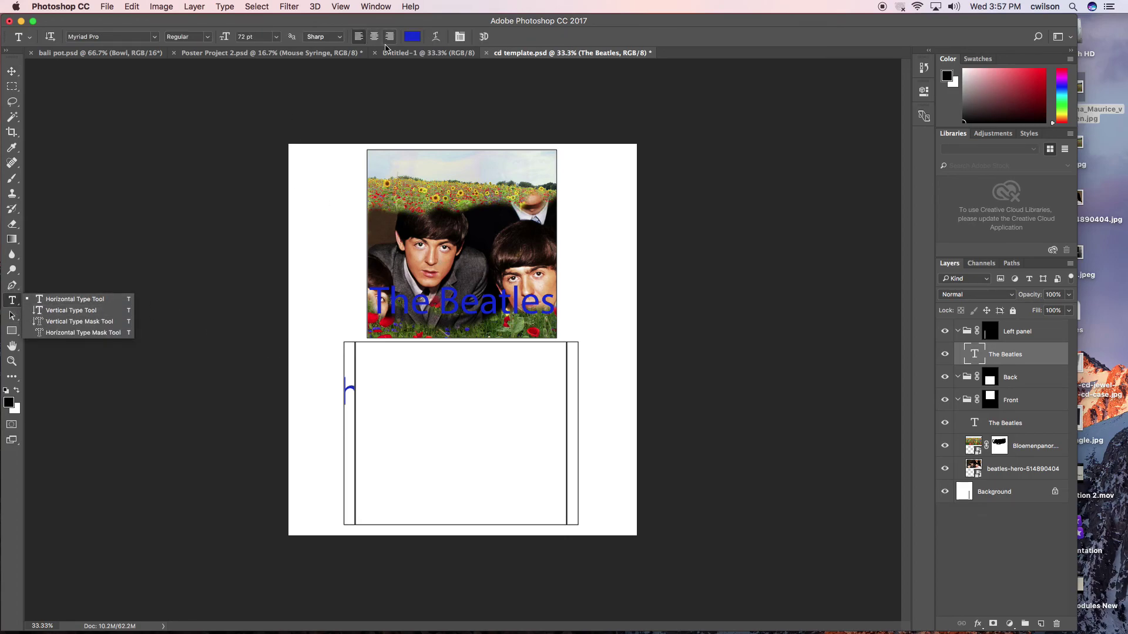
left_click(24, 301)
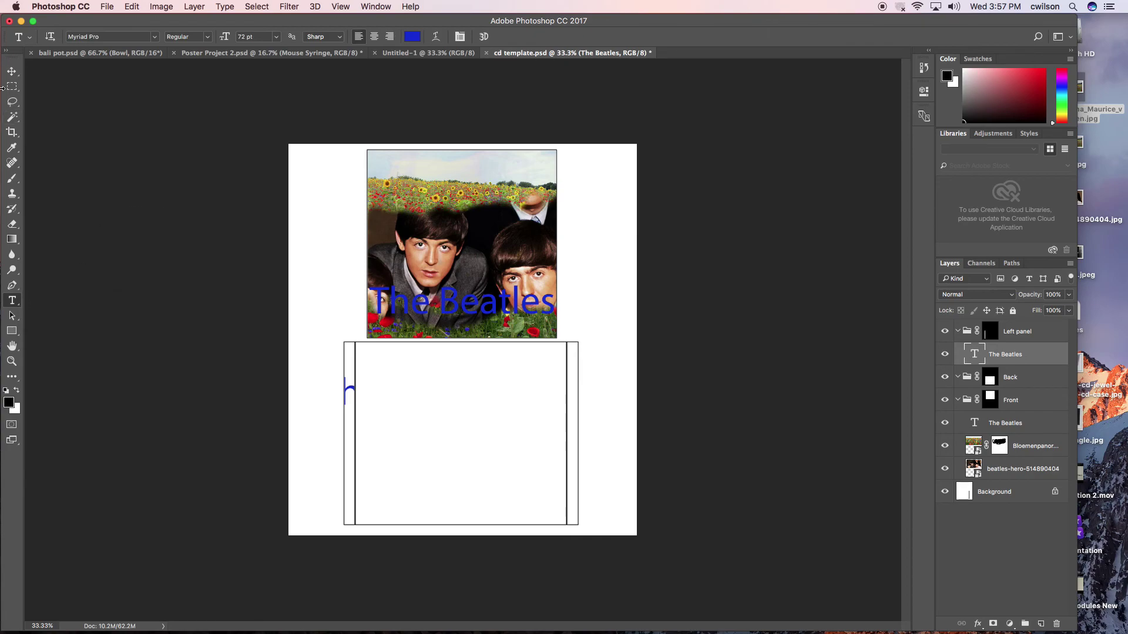
left_click(11, 71)
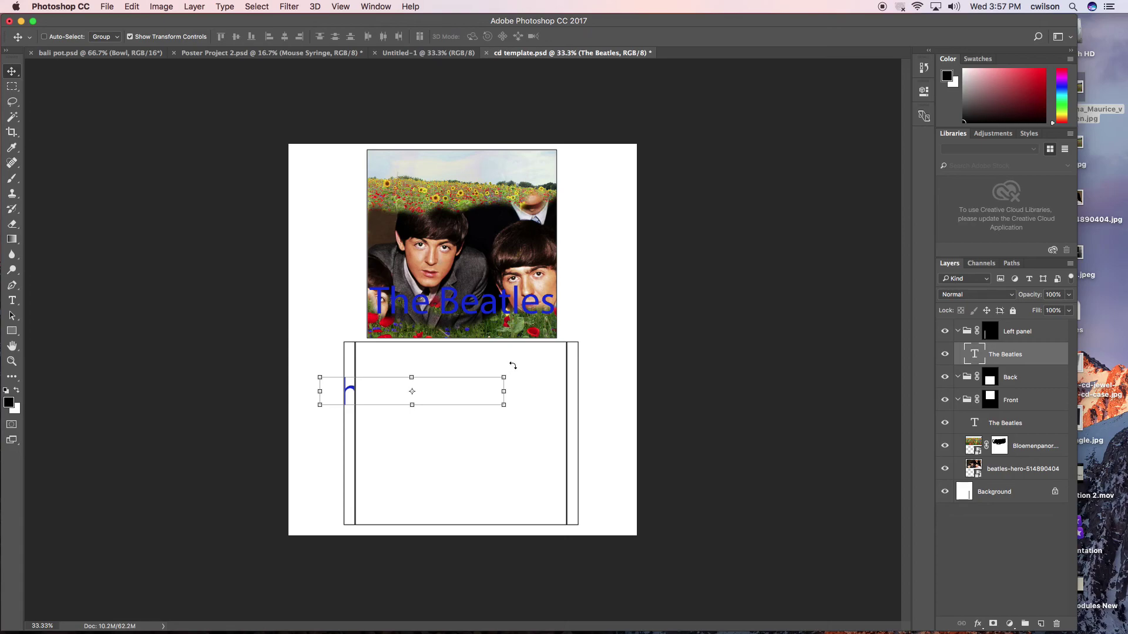
left_click_drag(516, 366, 379, 258)
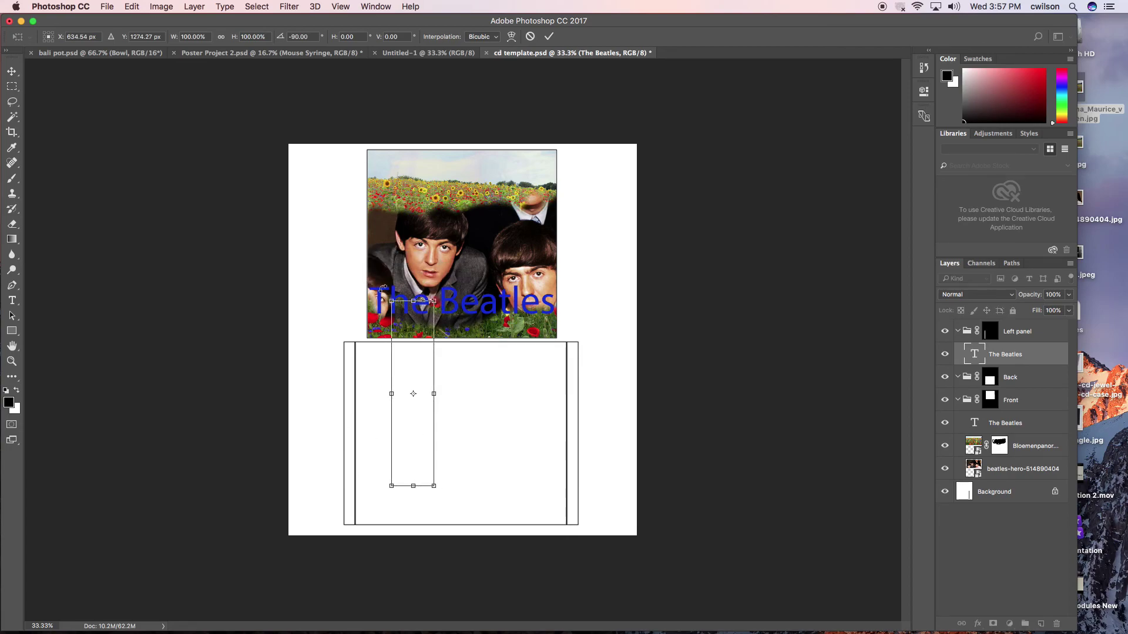
left_click_drag(416, 366, 365, 395)
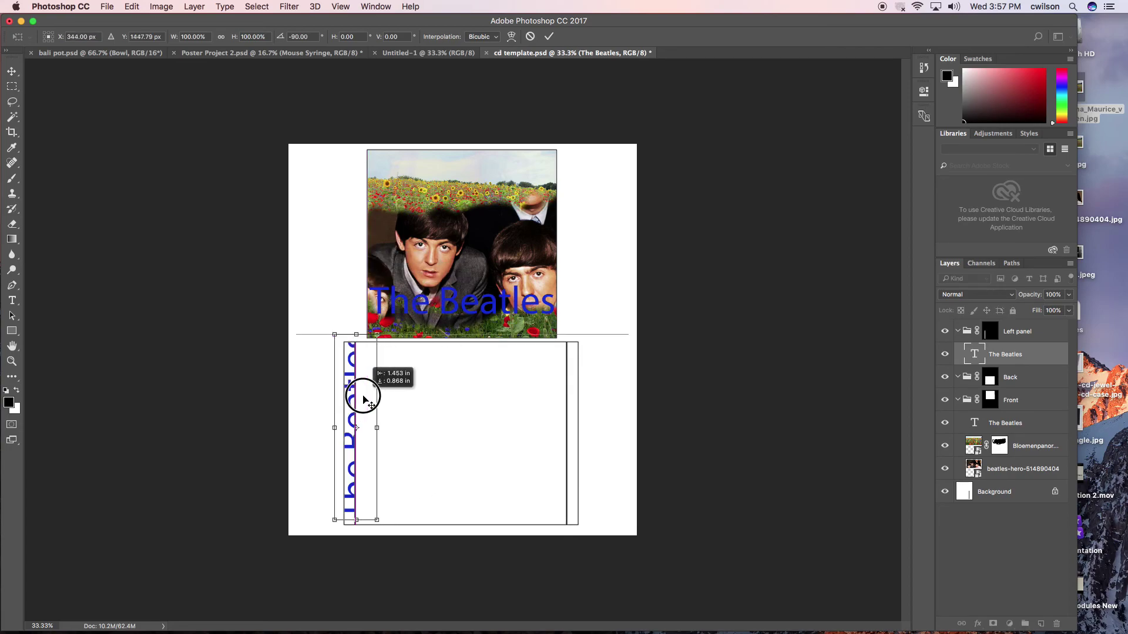
left_click_drag(377, 335, 354, 480)
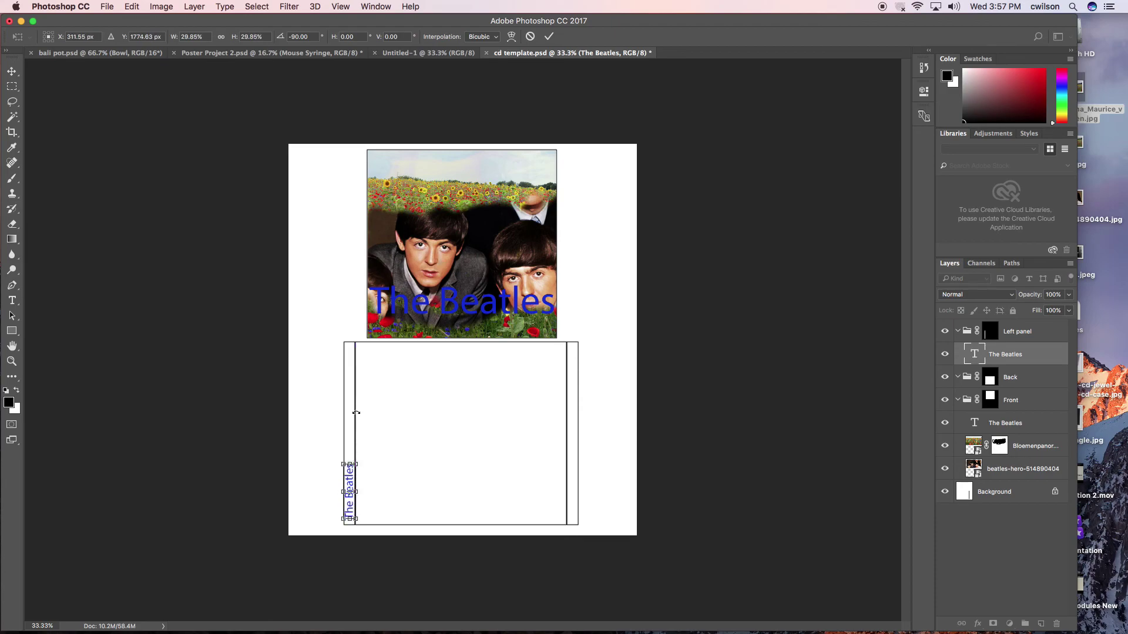
left_click(549, 37)
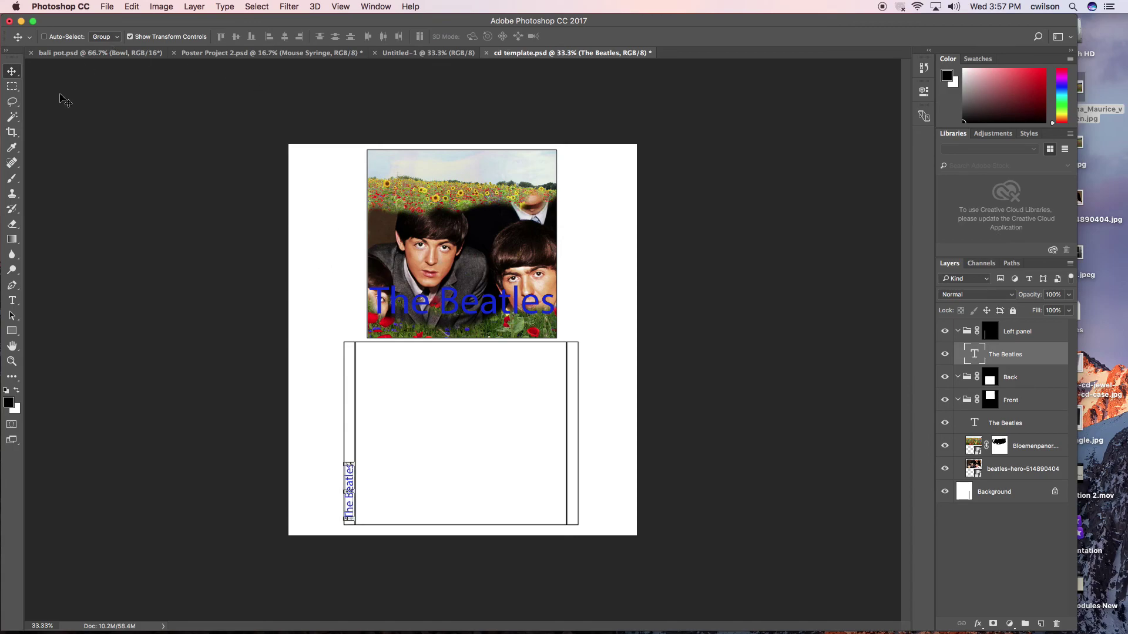
left_click(12, 86)
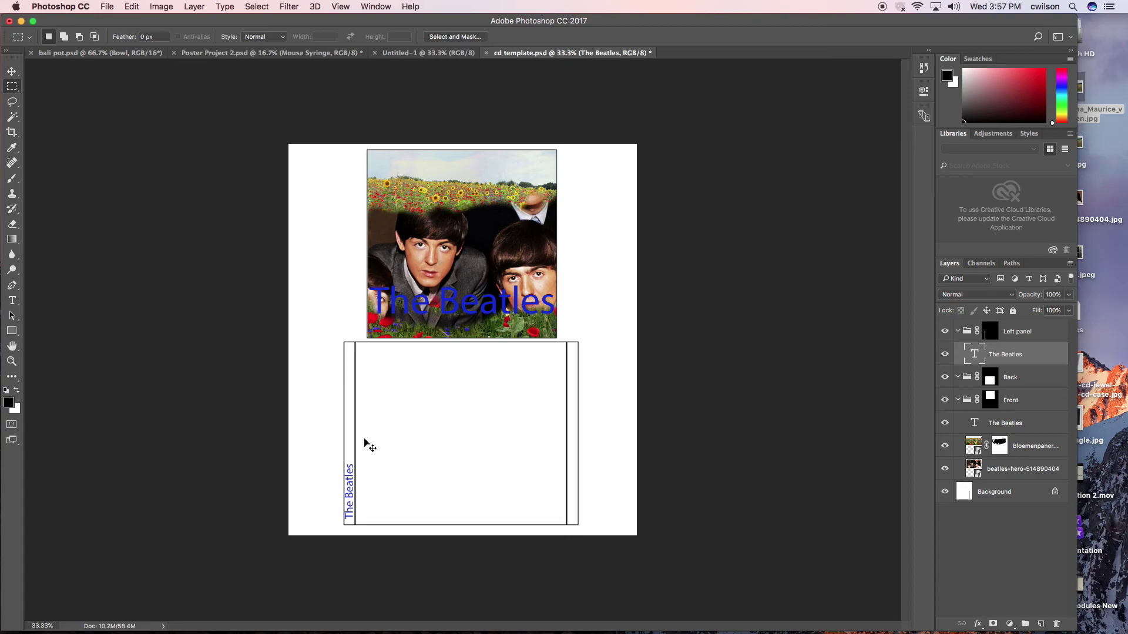
key("super+equal")
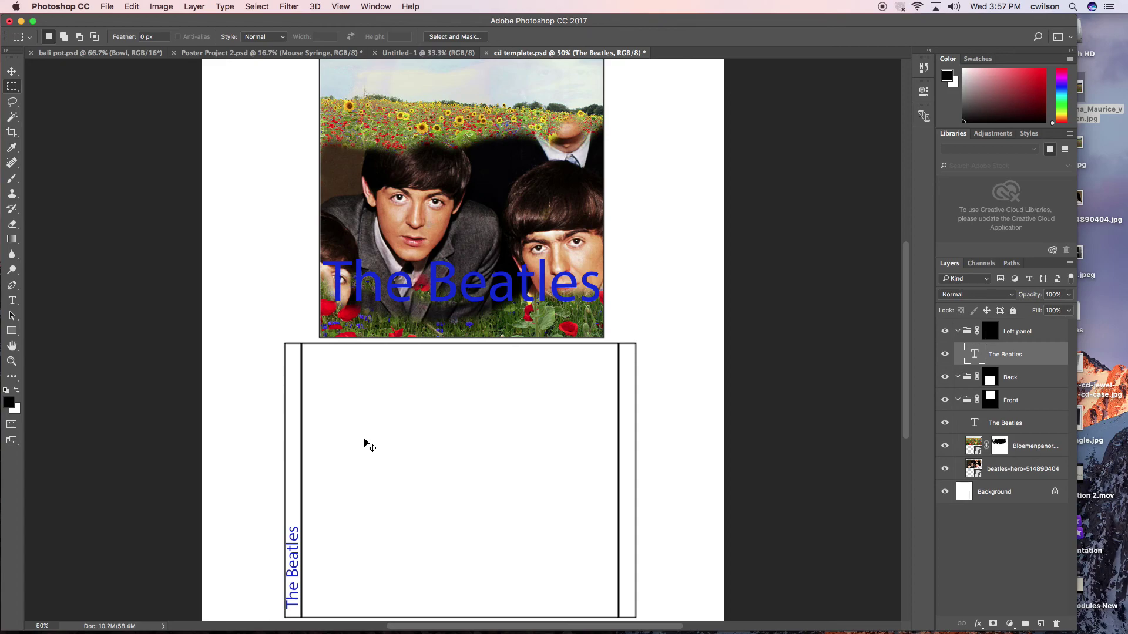
key("super+minus")
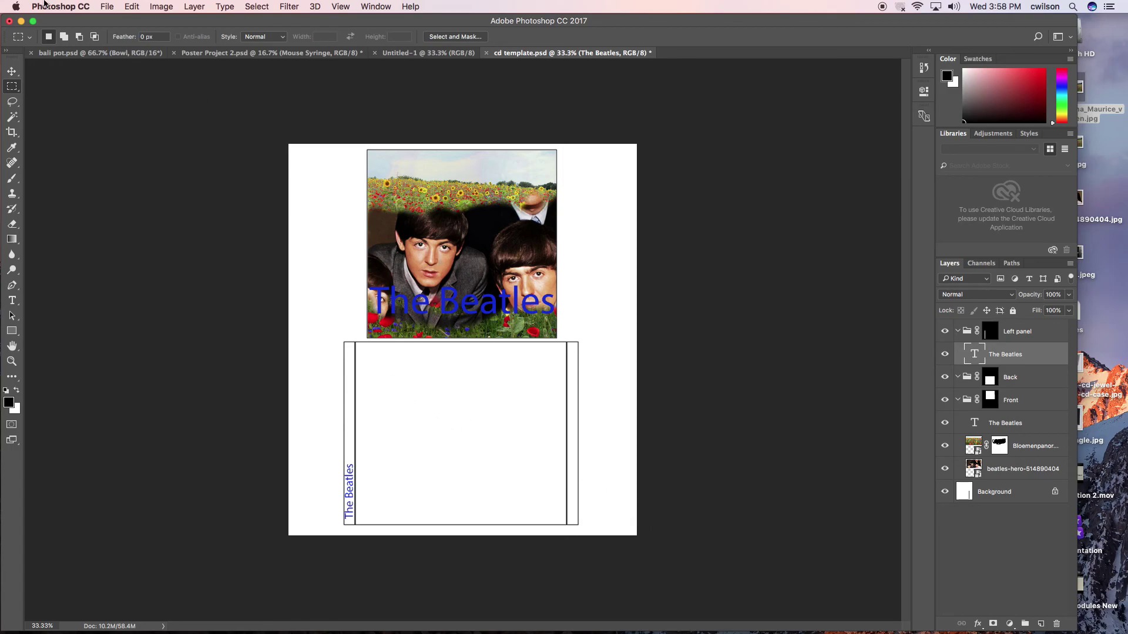
Switch to Firefox and open a new browser window
key("super+Tab")
left_click(495, 303)
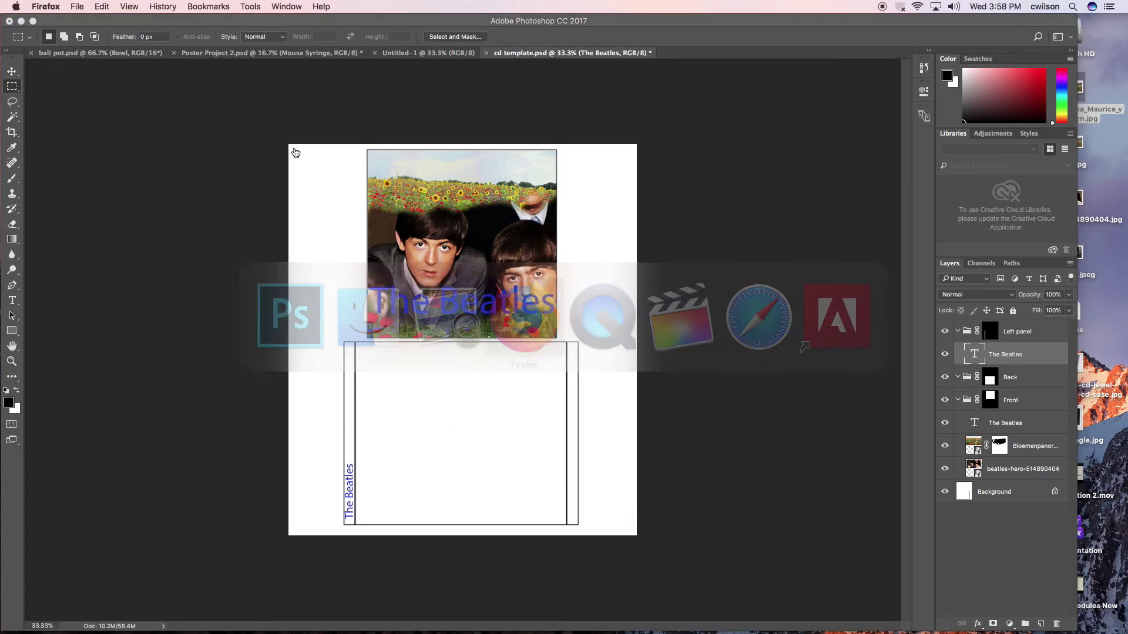
left_click(77, 7)
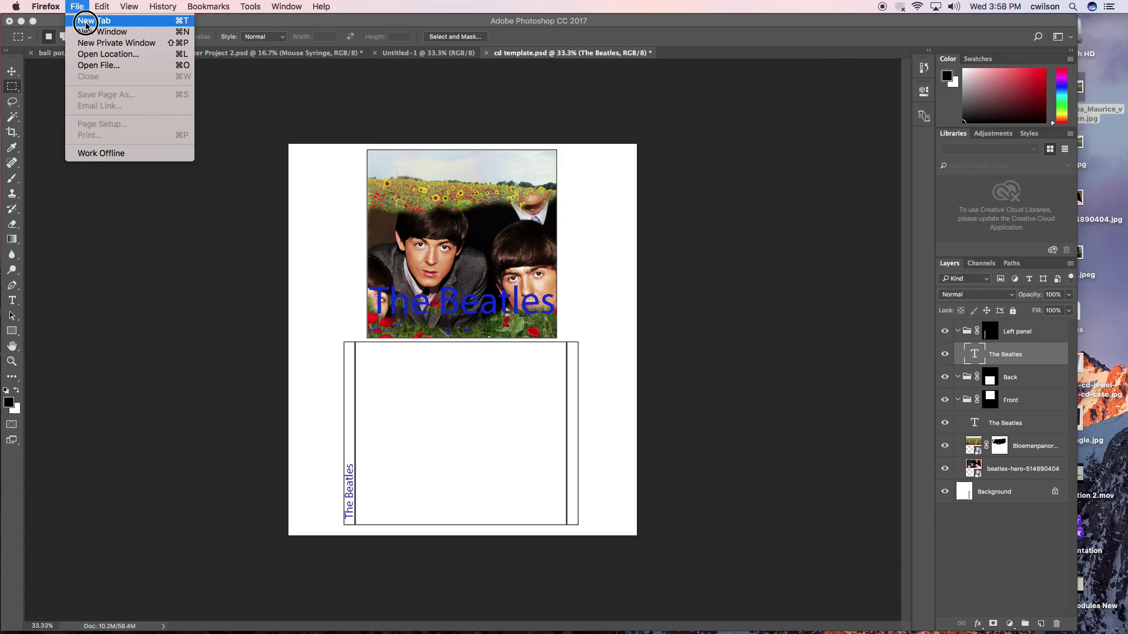
left_click(91, 33)
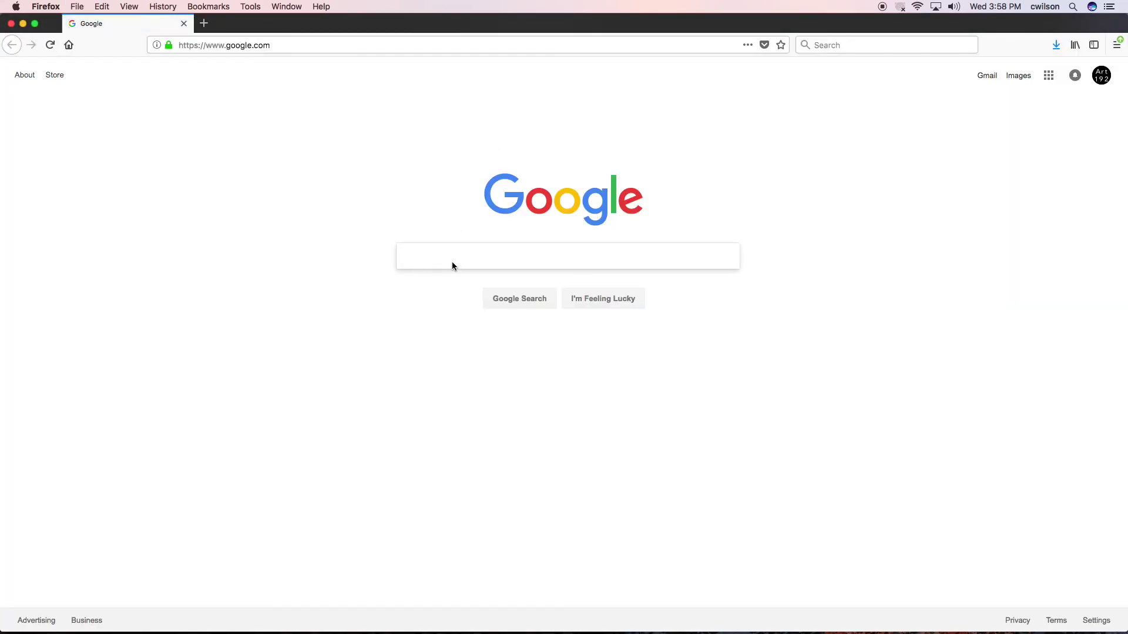
left_click(453, 266)
type("www")
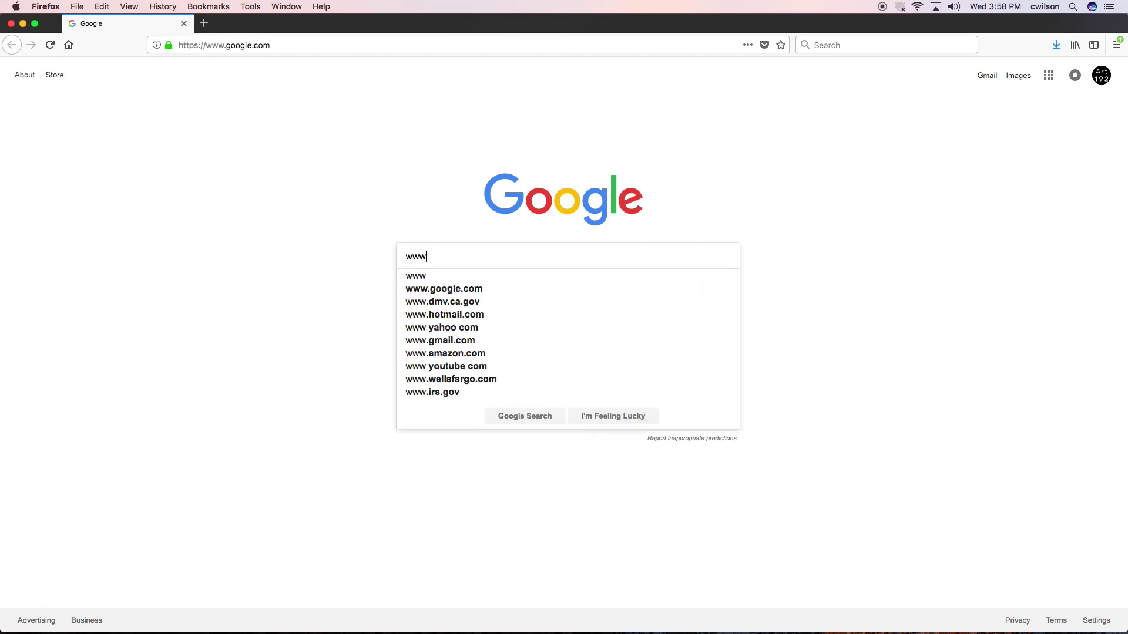
type(".art192.com")
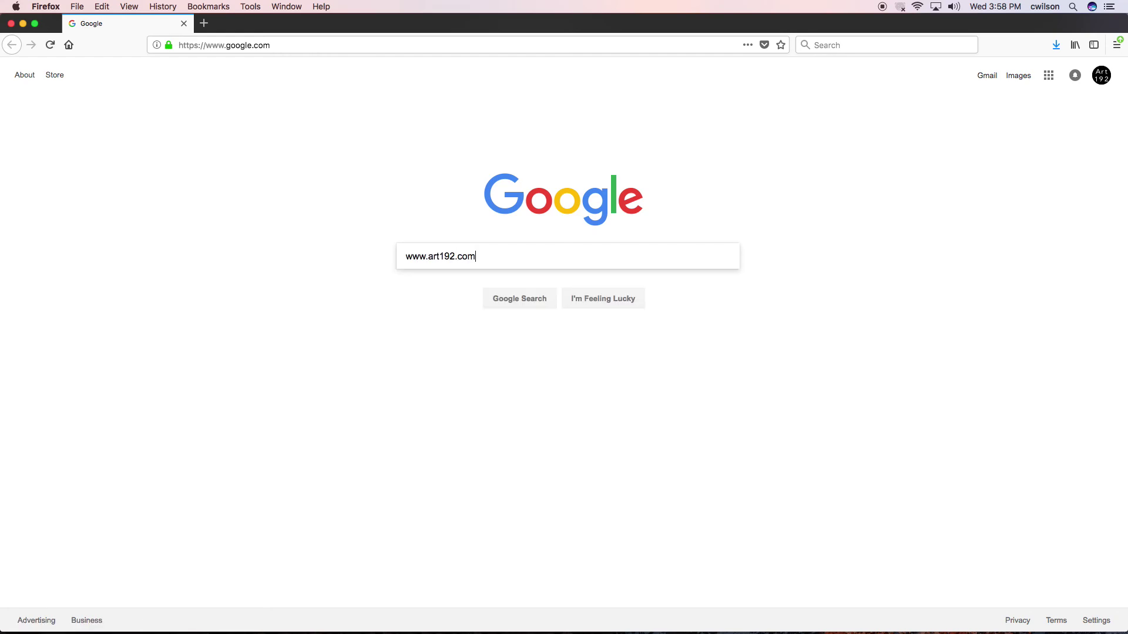
key("Return")
left_click(179, 166)
left_click(359, 394)
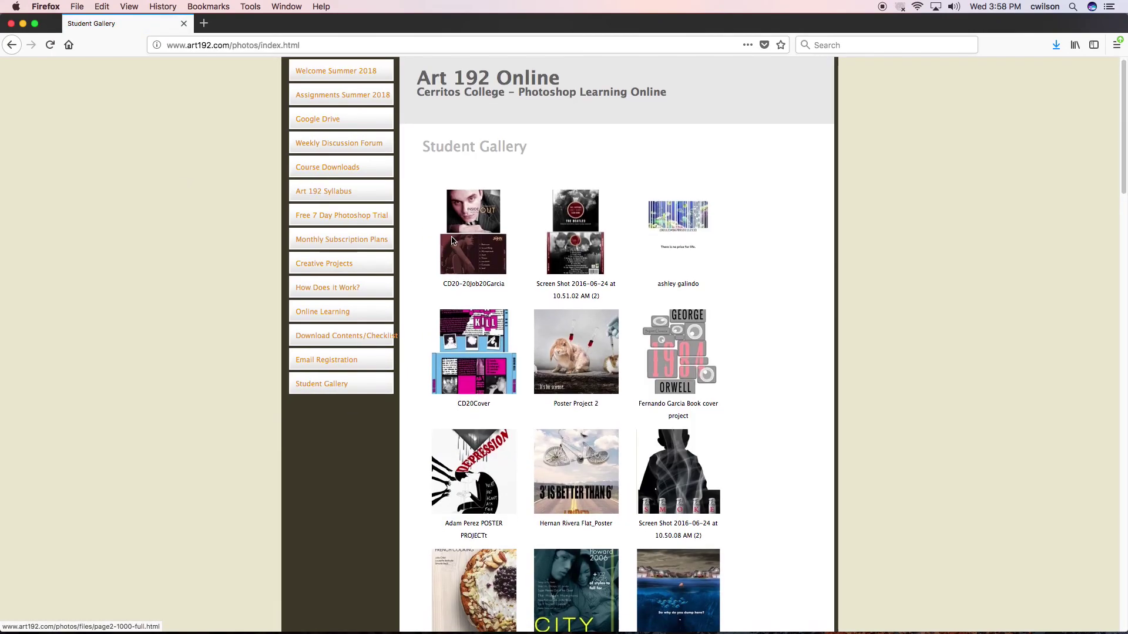
View the full-size "Inside Wants Out" and Beatles "Sgt. Peppers" CD cover examples, and return to the gallery overview
left_click(476, 229)
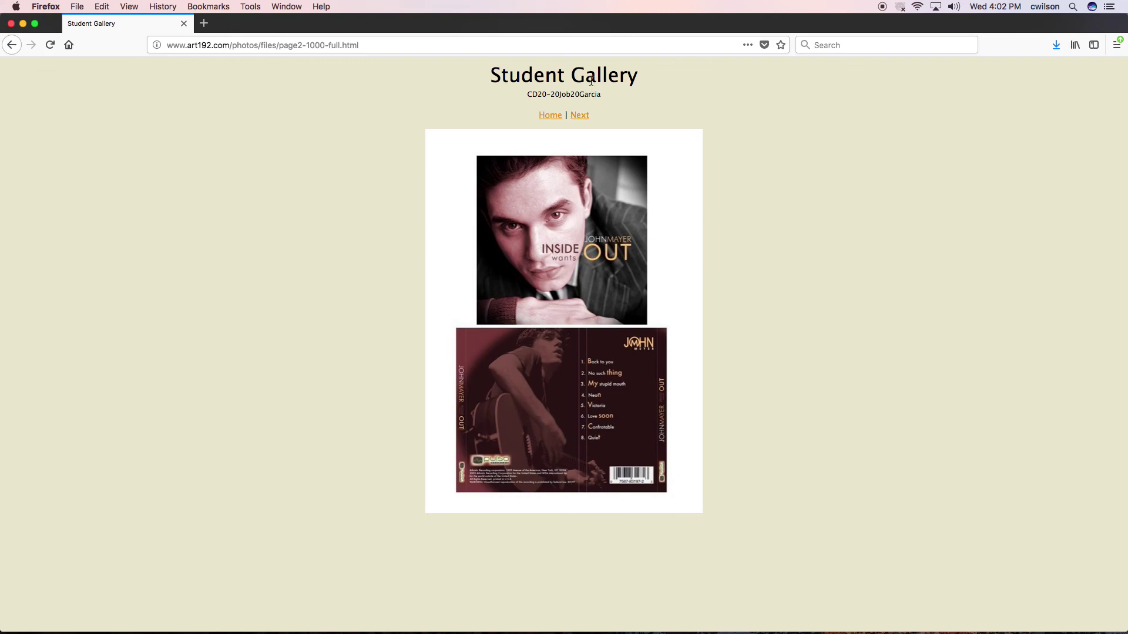
left_click(581, 116)
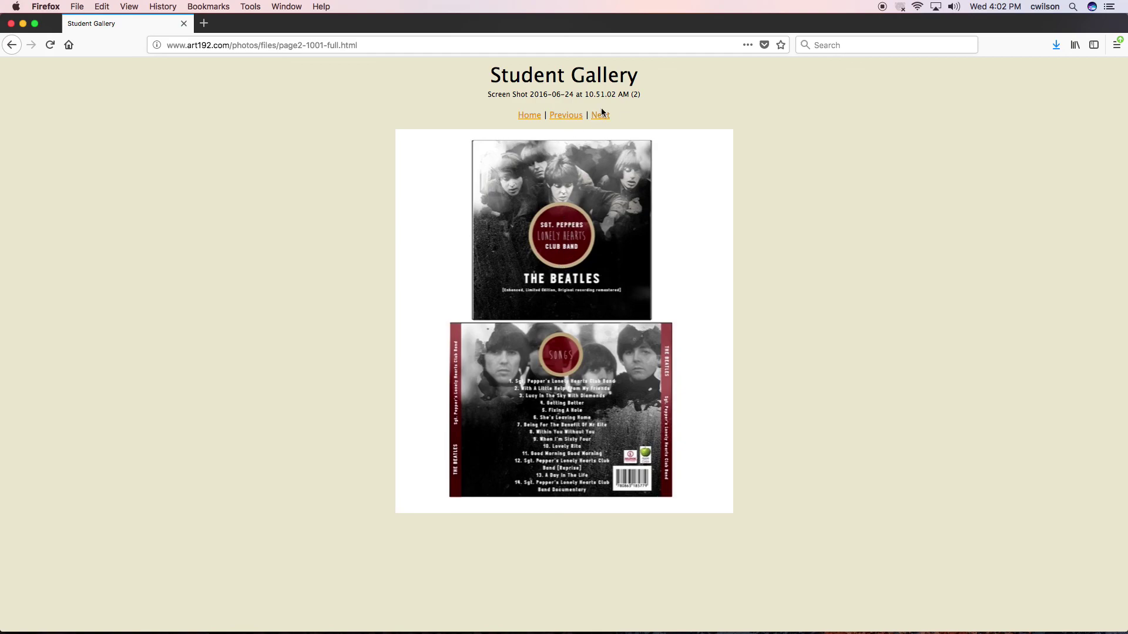
left_click(540, 117)
Browse further down the student gallery and open the green Eraserheads CD cover example at full size
scroll(553, 265, "down", 3)
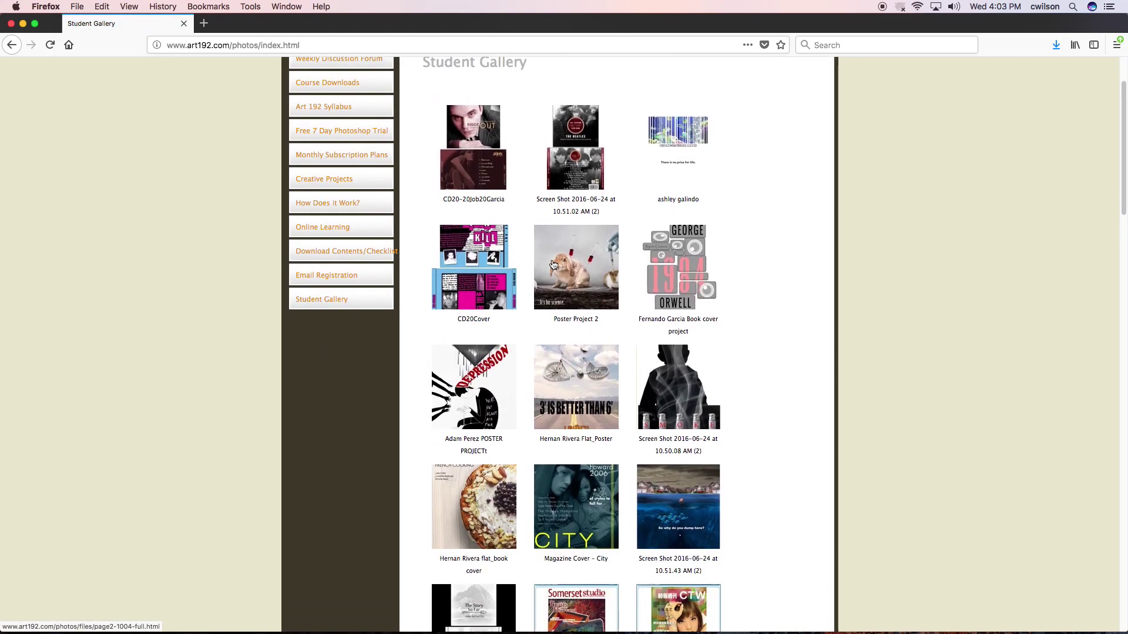
scroll(553, 264, "down", 12)
scroll(553, 265, "down", 9)
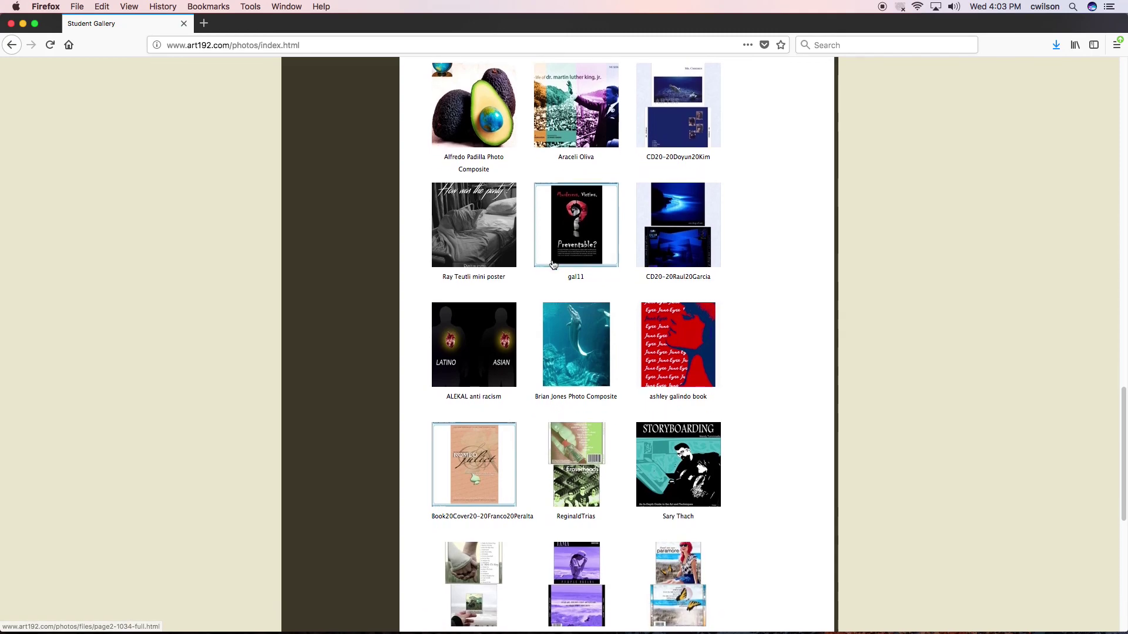
scroll(567, 251, "down", 2)
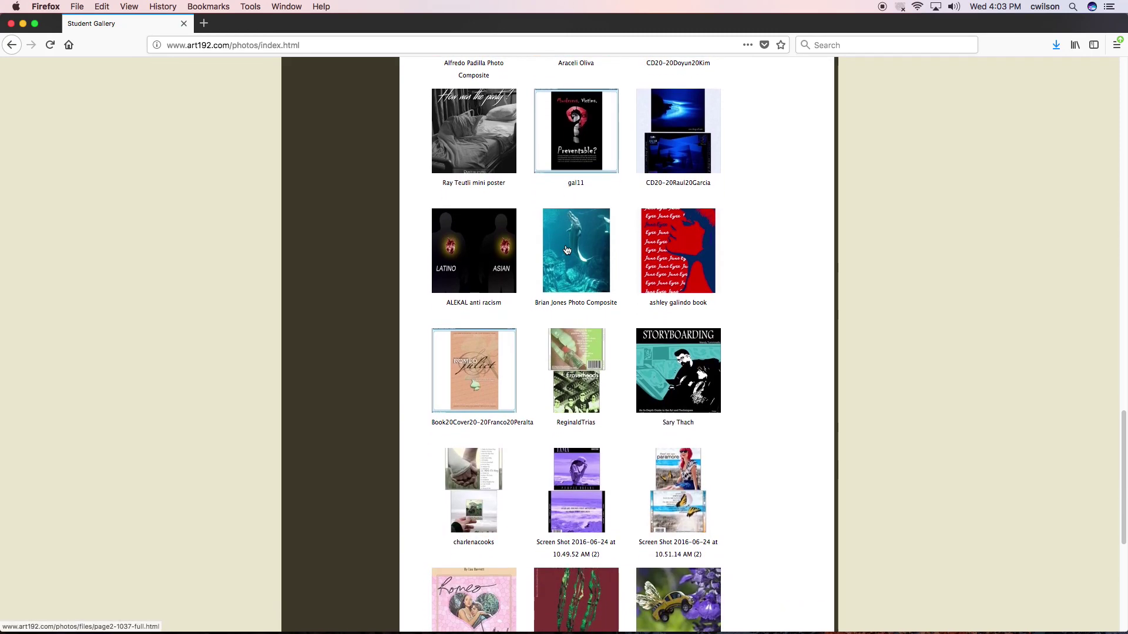
scroll(567, 251, "down", 3)
left_click(572, 254)
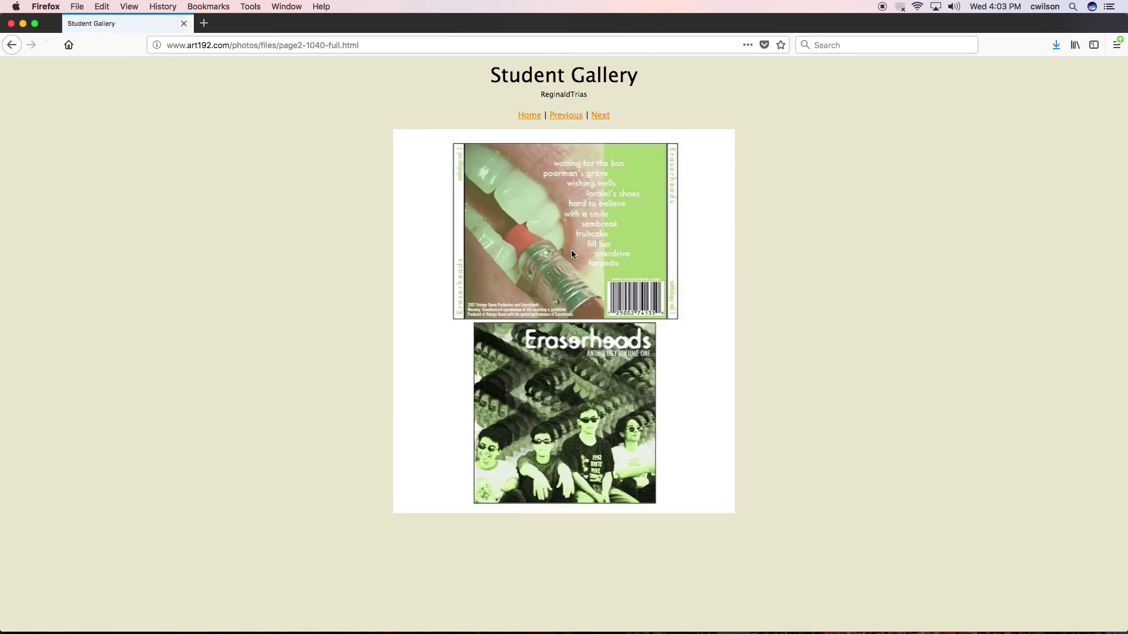